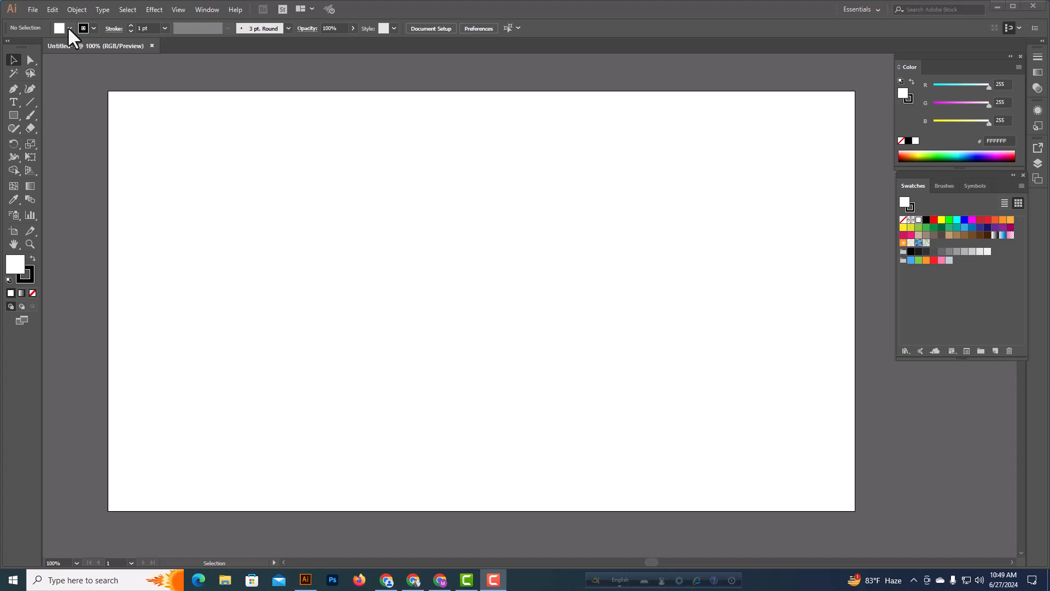
pyautogui.click(69, 29)
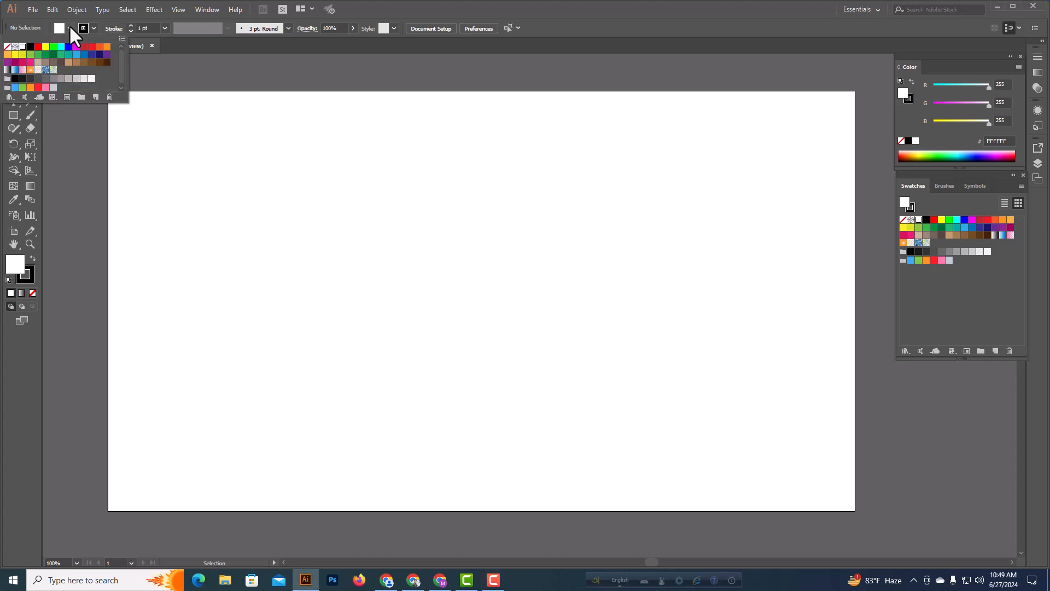
pyautogui.click(70, 28)
pyautogui.click(70, 28)
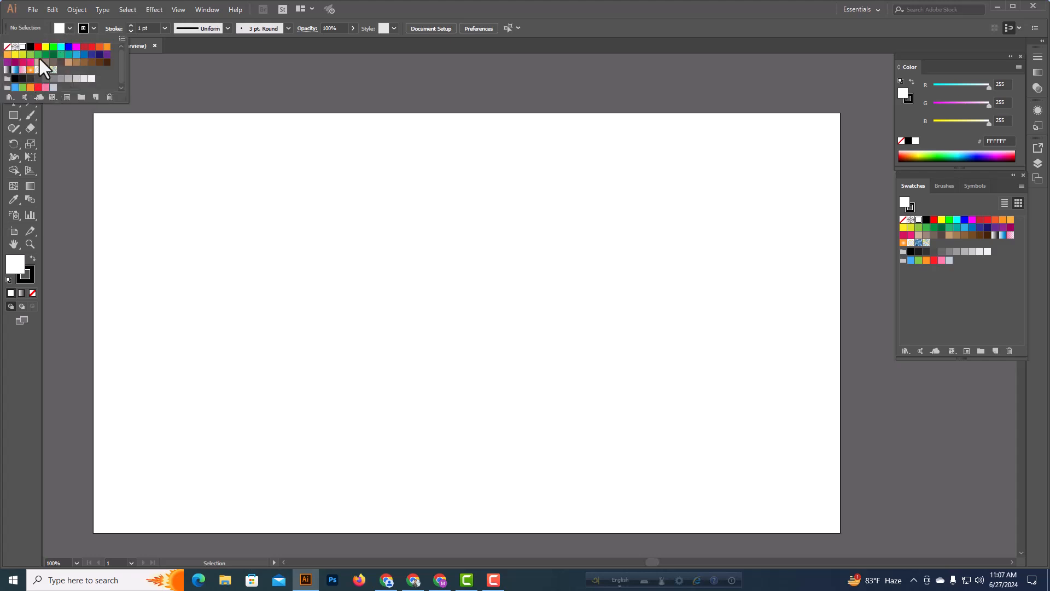
pyautogui.click(92, 30)
pyautogui.click(93, 30)
pyautogui.click(70, 28)
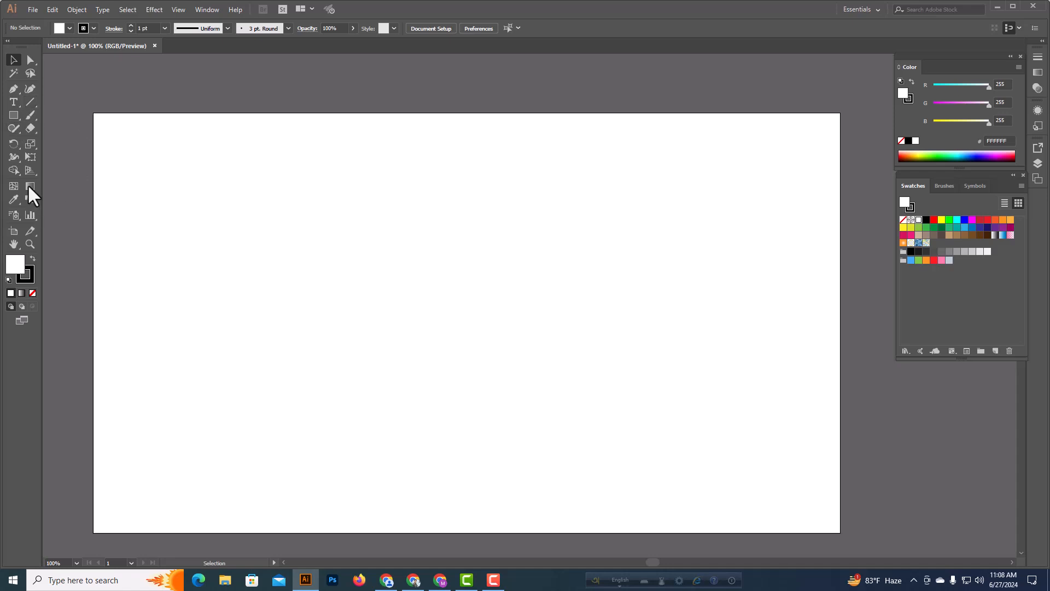
# Draw a rectangle about 519 by 249 px near the middle of the artboard and fill it with pure red.
pyautogui.click(13, 116)
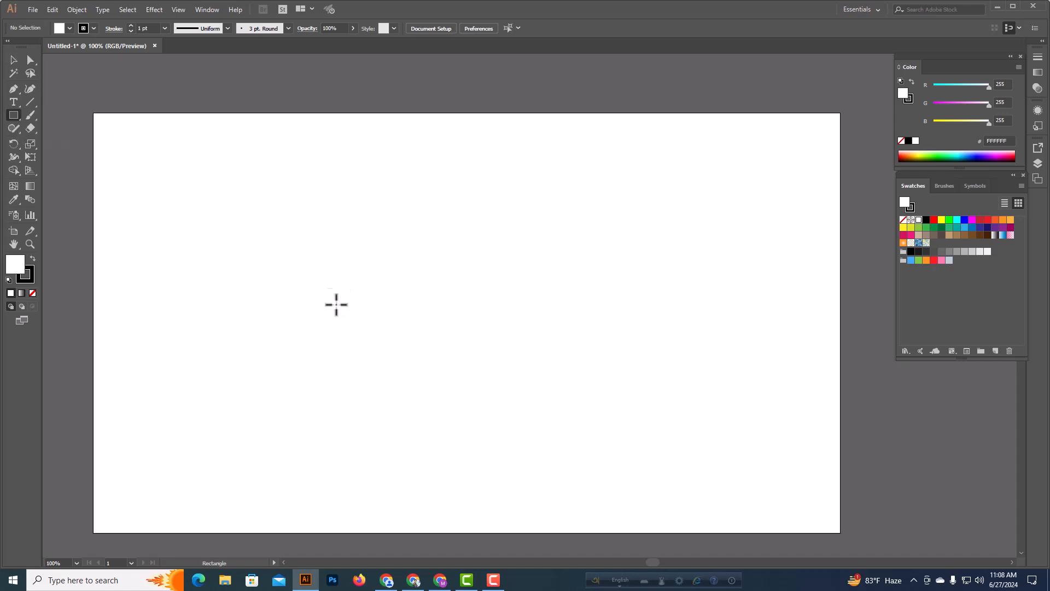
pyautogui.moveTo(311, 238); pyautogui.dragTo(597, 375)
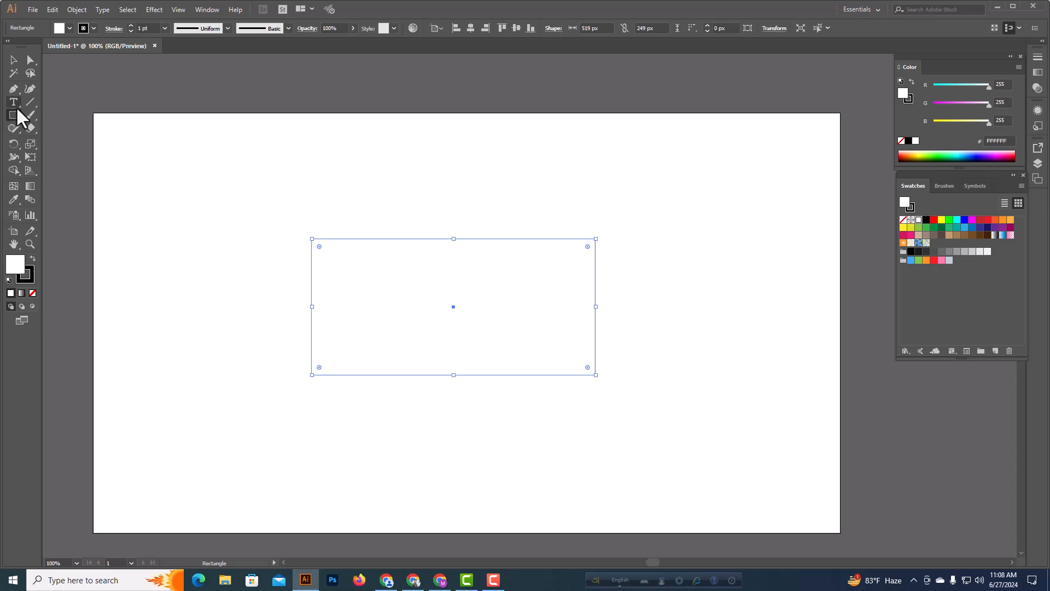
pyautogui.click(73, 27)
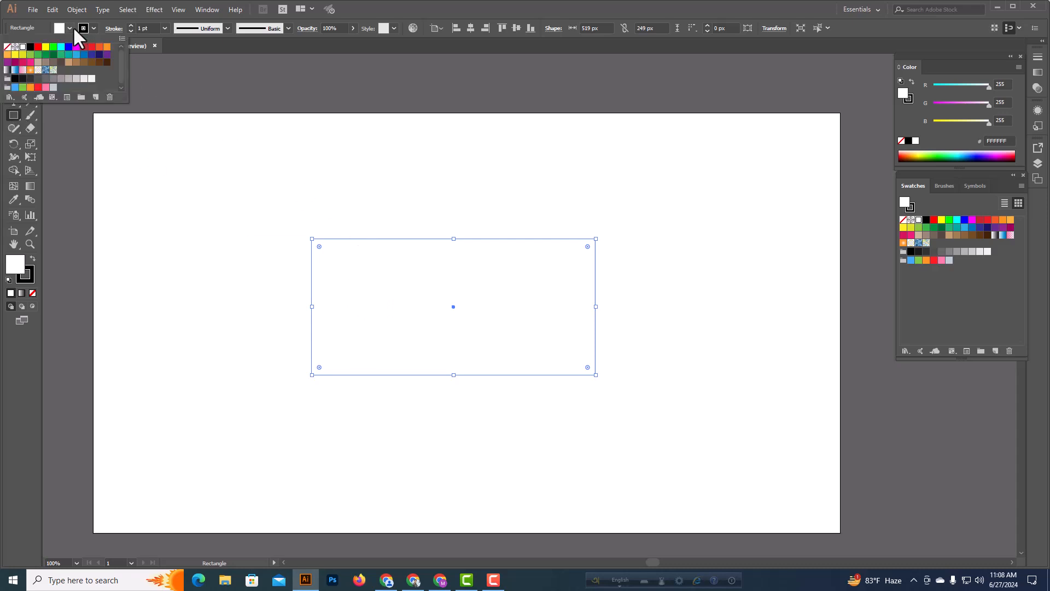
pyautogui.click(38, 48)
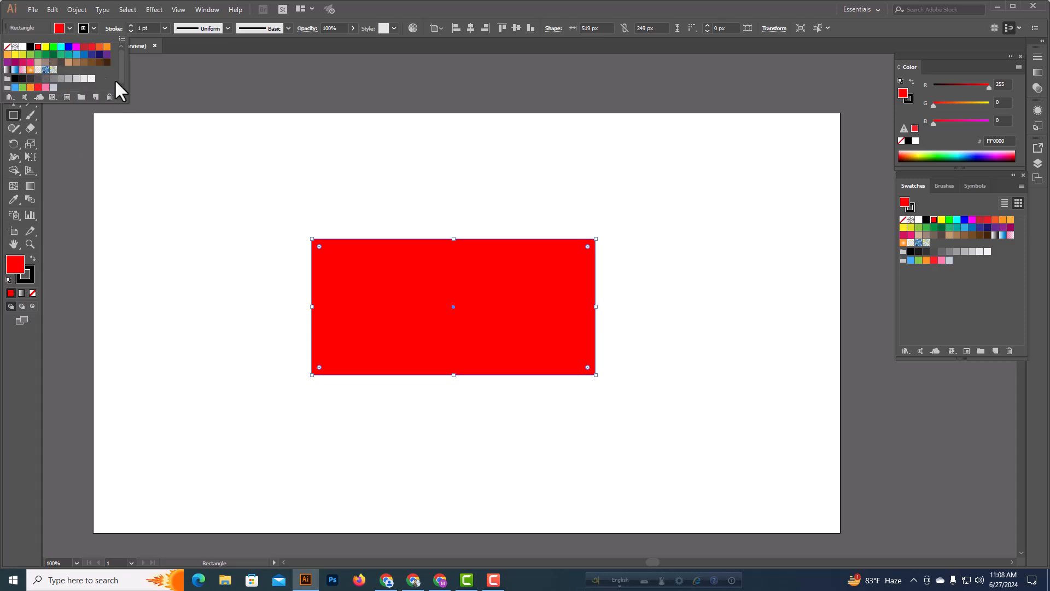
# Try cyan, red, light green and dark green as the rectangle's fill color.
pyautogui.click(60, 47)
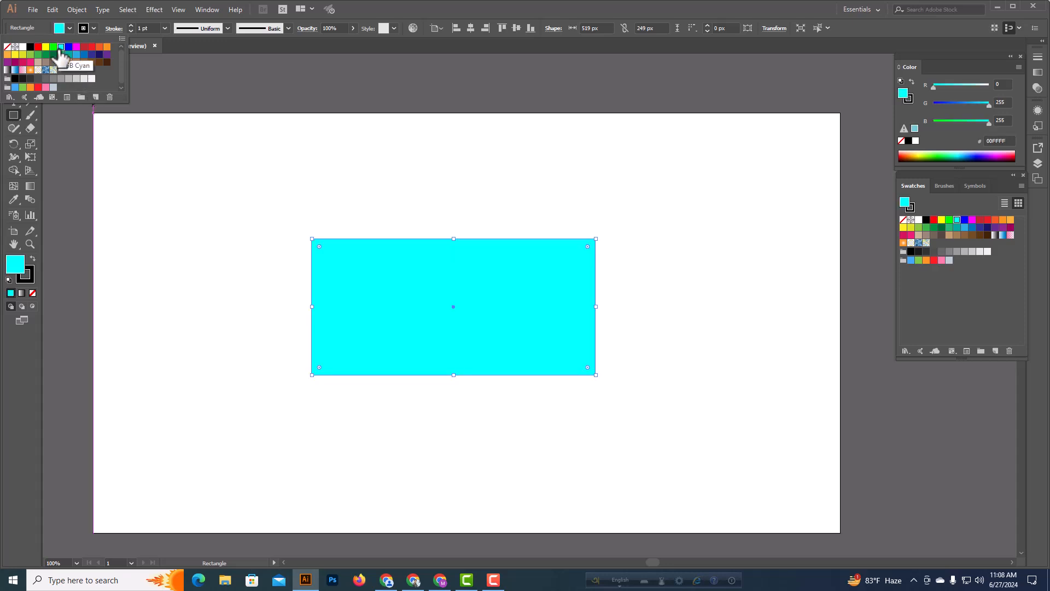
pyautogui.click(91, 48)
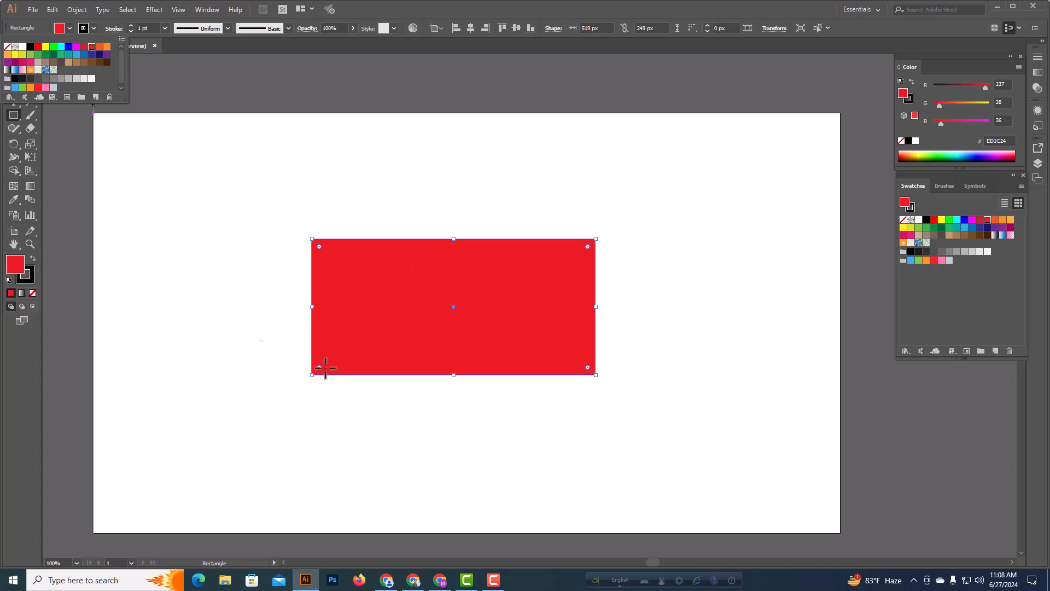
pyautogui.click(30, 54)
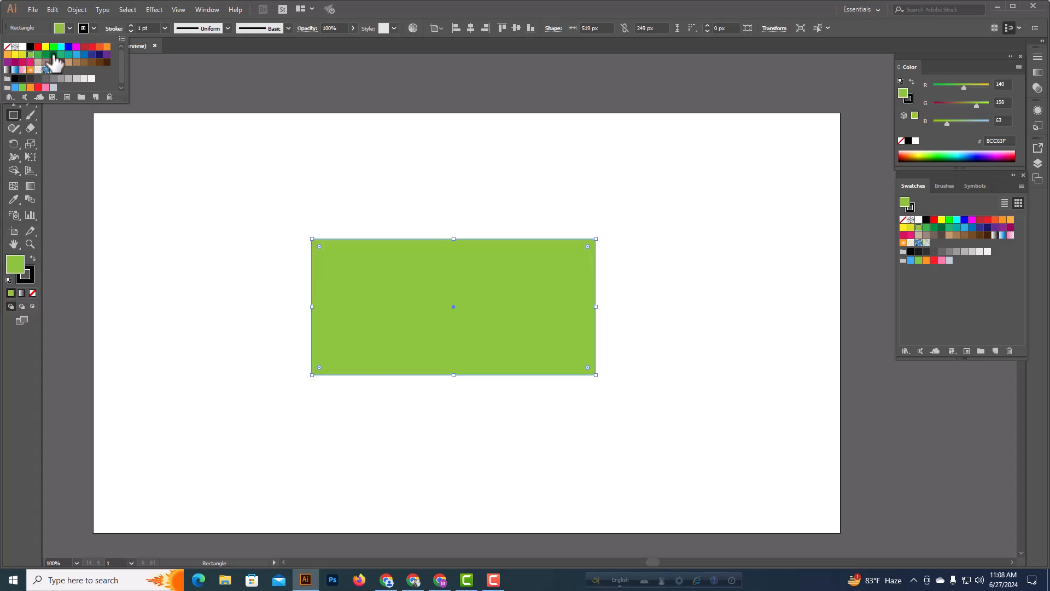
pyautogui.click(53, 54)
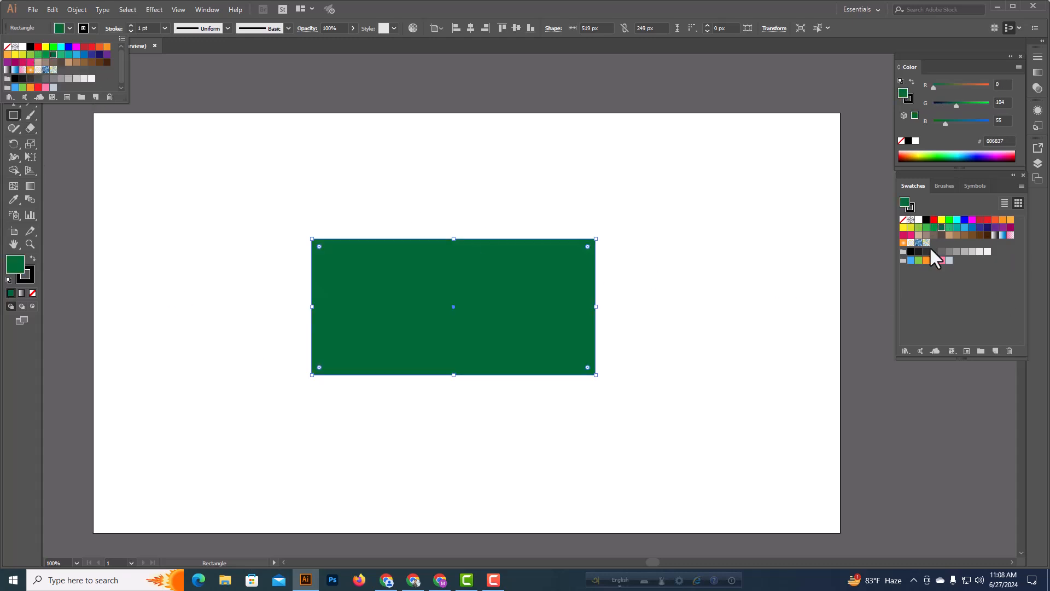
# Try the teal, red, orange and light orange swatches as the rectangle's fill.
pyautogui.click(957, 229)
pyautogui.click(957, 227)
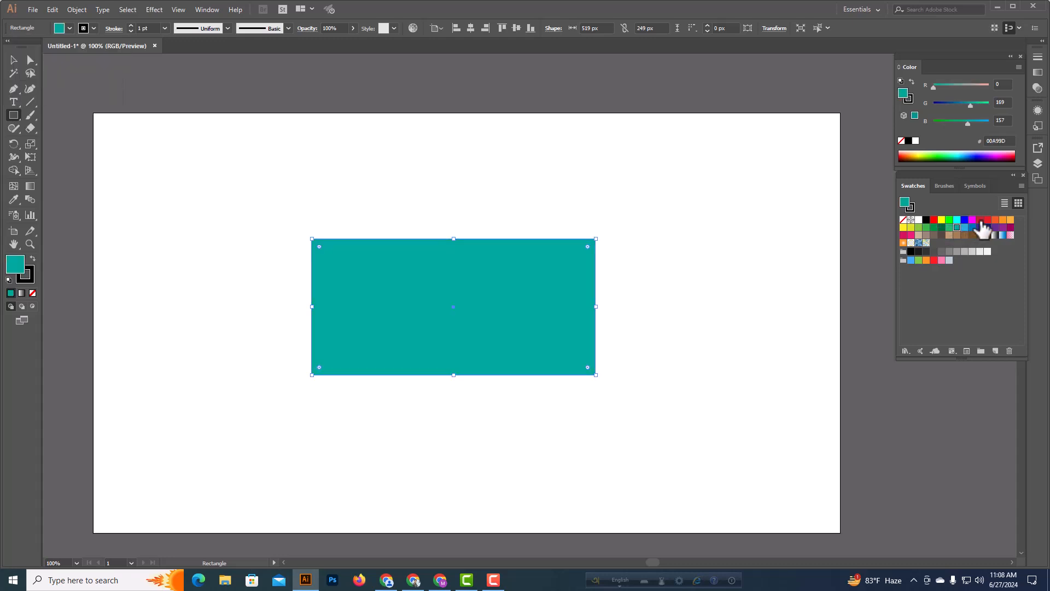
pyautogui.click(980, 220)
pyautogui.click(995, 219)
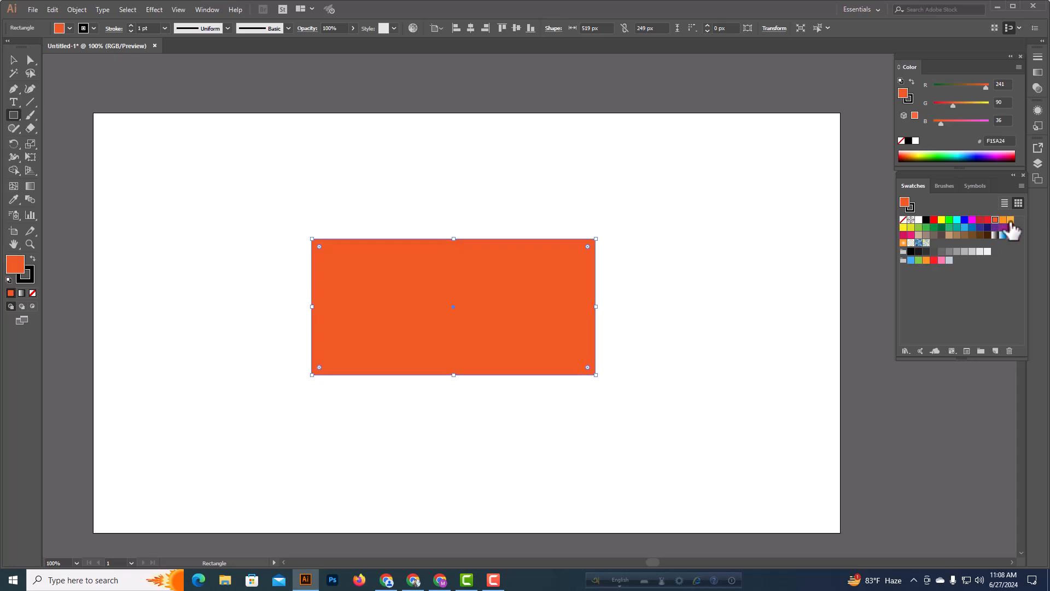
pyautogui.click(1010, 220)
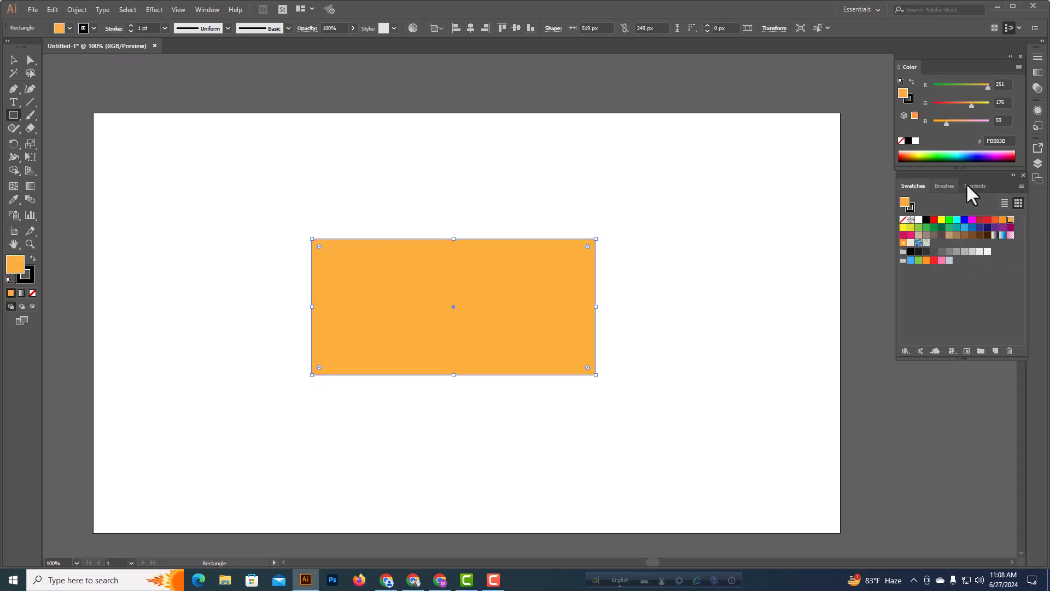
pyautogui.click(209, 11)
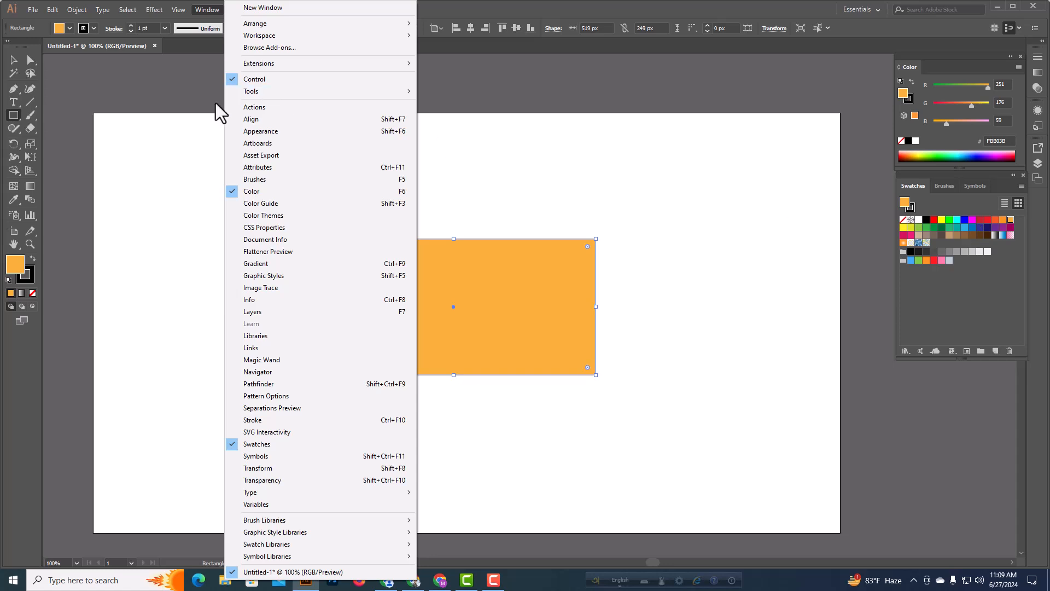
pyautogui.click(172, 71)
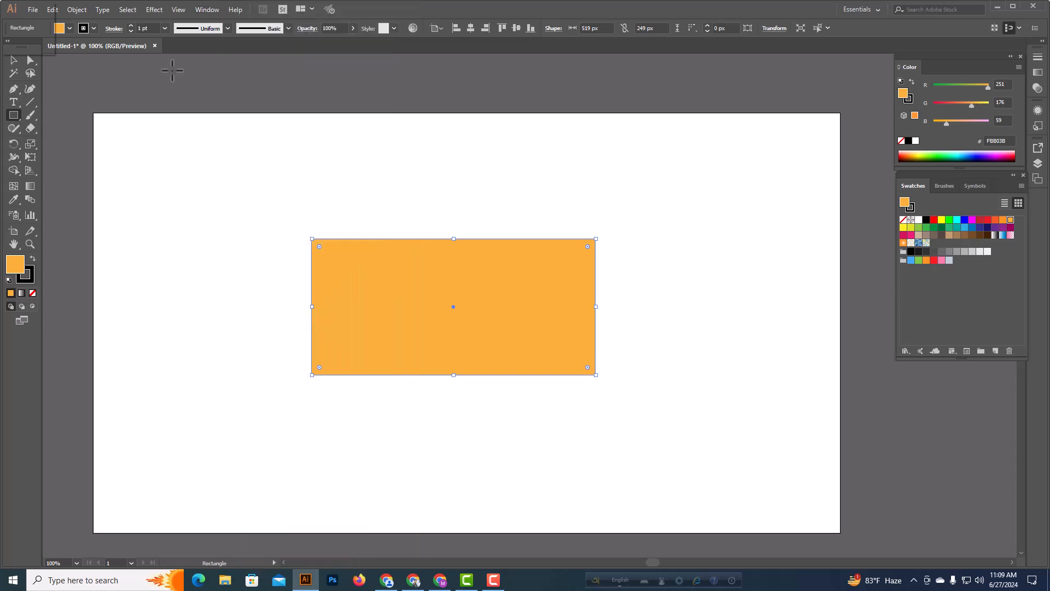
pyautogui.click(172, 70)
pyautogui.click(565, 313)
# Set the rectangle's fill back to pure red FF0000.
pyautogui.click(70, 31)
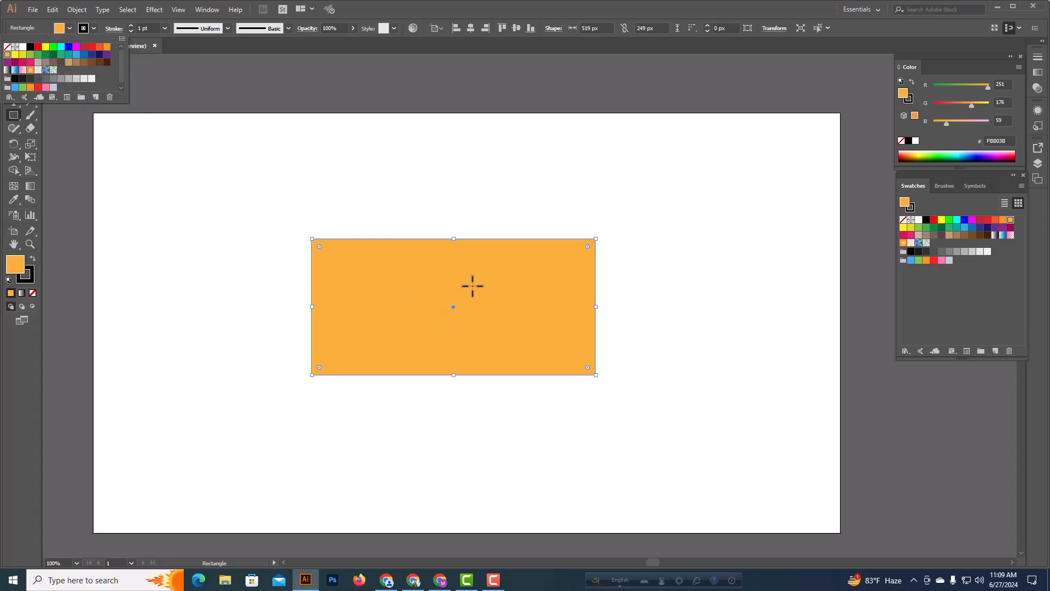
pyautogui.click(38, 47)
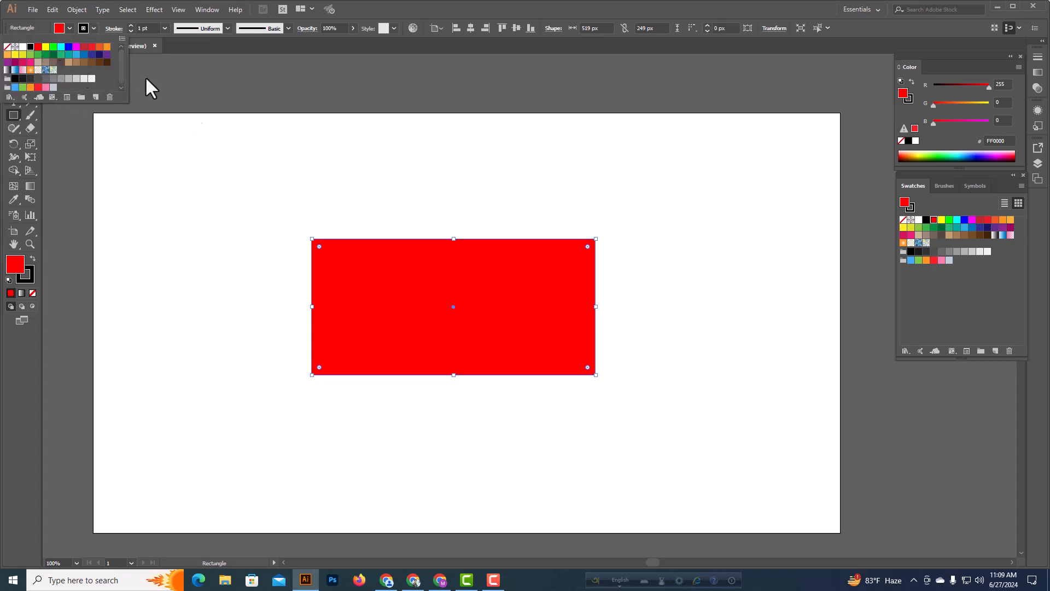
pyautogui.click(438, 256)
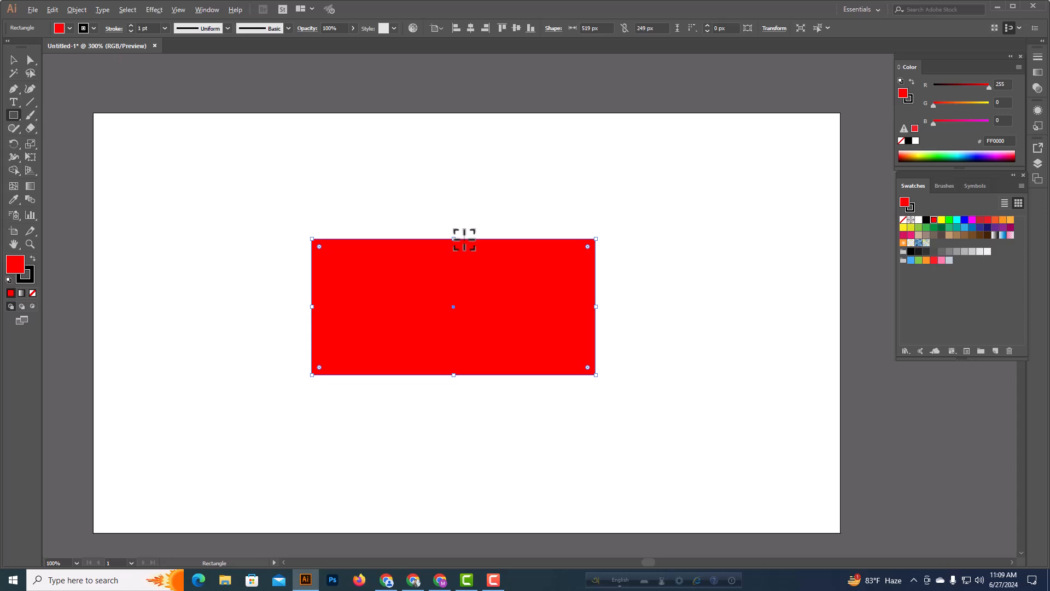
# Try cyan, magenta and other swatches as the rectangle's stroke color, ending with orange.
pyautogui.scroll(5, 449, 243)
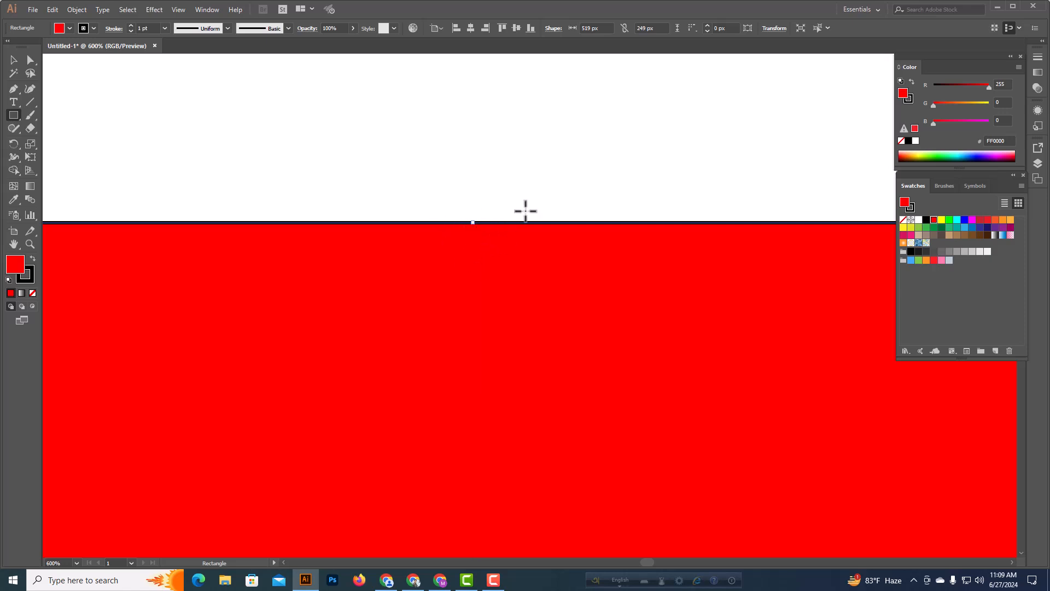
pyautogui.click(95, 28)
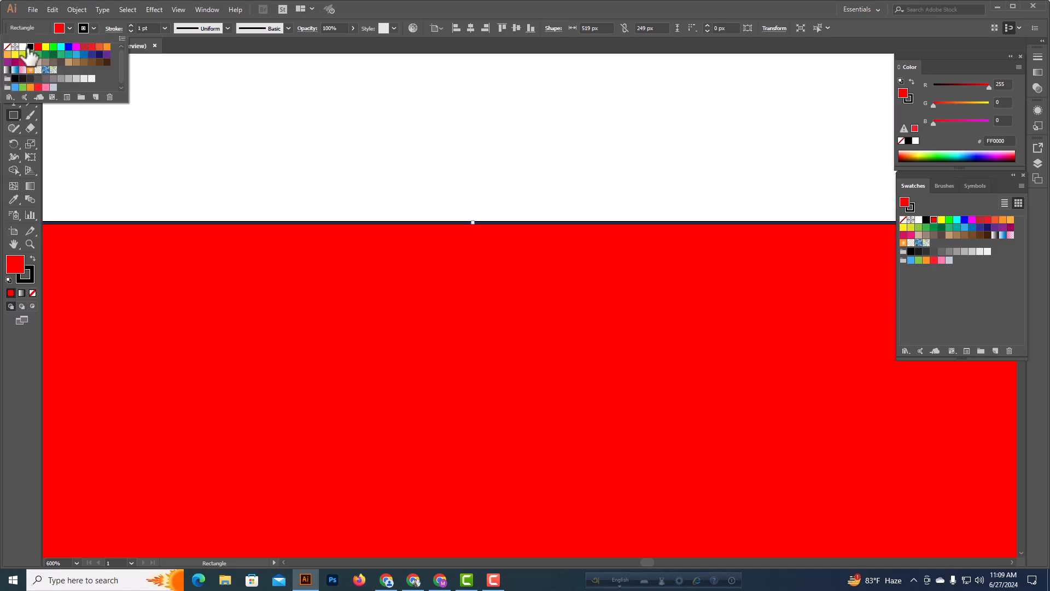
pyautogui.click(62, 47)
pyautogui.click(76, 47)
pyautogui.click(92, 54)
pyautogui.click(107, 47)
# Increase the rectangle's stroke weight to 10 pt.
pyautogui.click(130, 25)
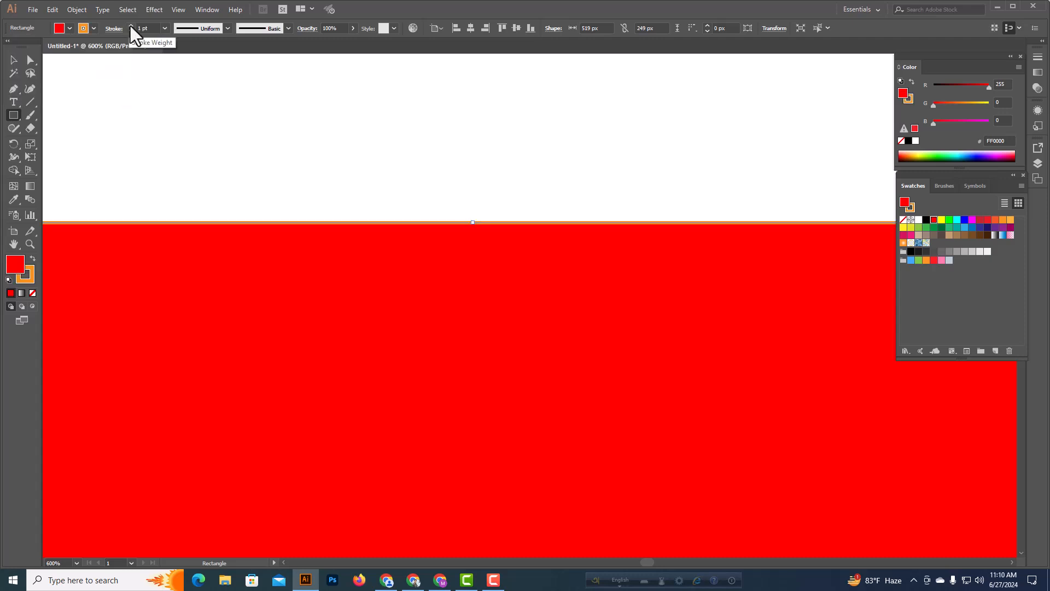
pyautogui.click(129, 25)
pyautogui.click(129, 25)
pyautogui.click(130, 25)
pyautogui.click(130, 25)
pyautogui.click(129, 25)
pyautogui.click(130, 25)
pyautogui.click(130, 25)
pyautogui.click(130, 25)
pyautogui.click(129, 25)
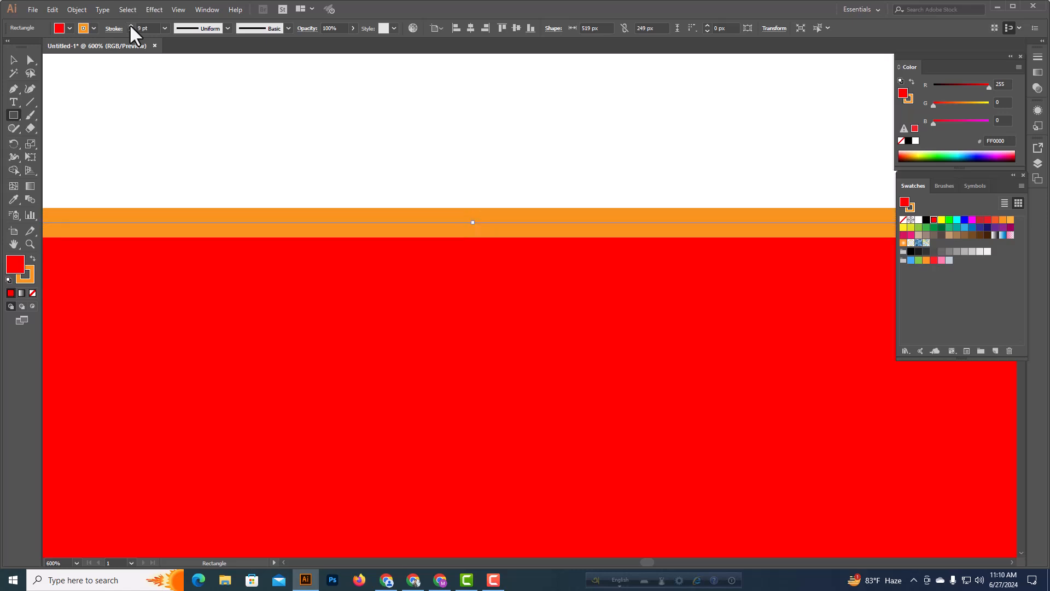
# Try red, magenta and black as the color of the rectangle's 10 pt stroke.
pyautogui.click(94, 27)
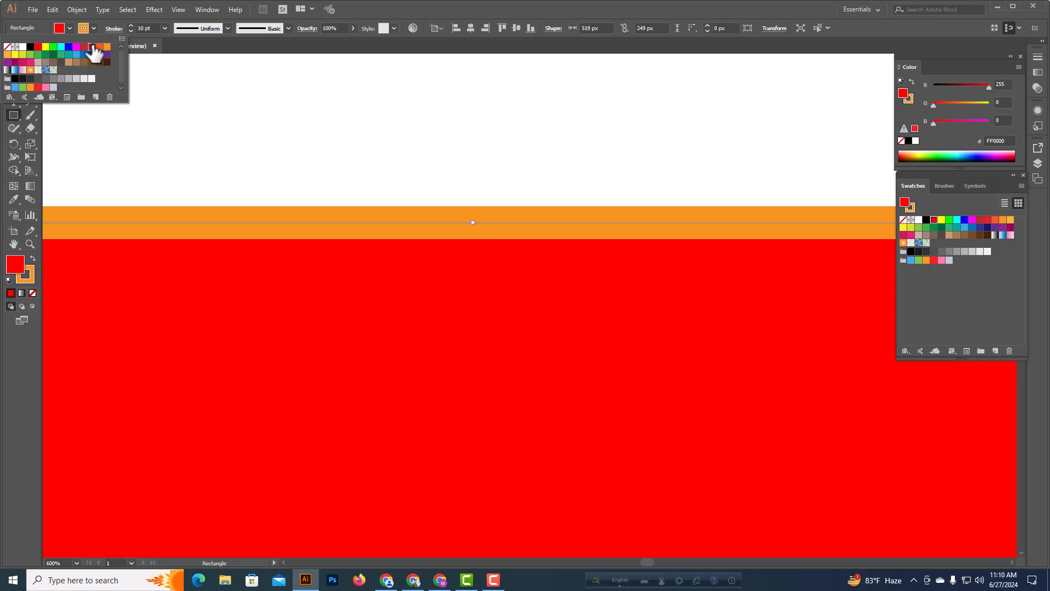
pyautogui.click(91, 46)
pyautogui.click(76, 46)
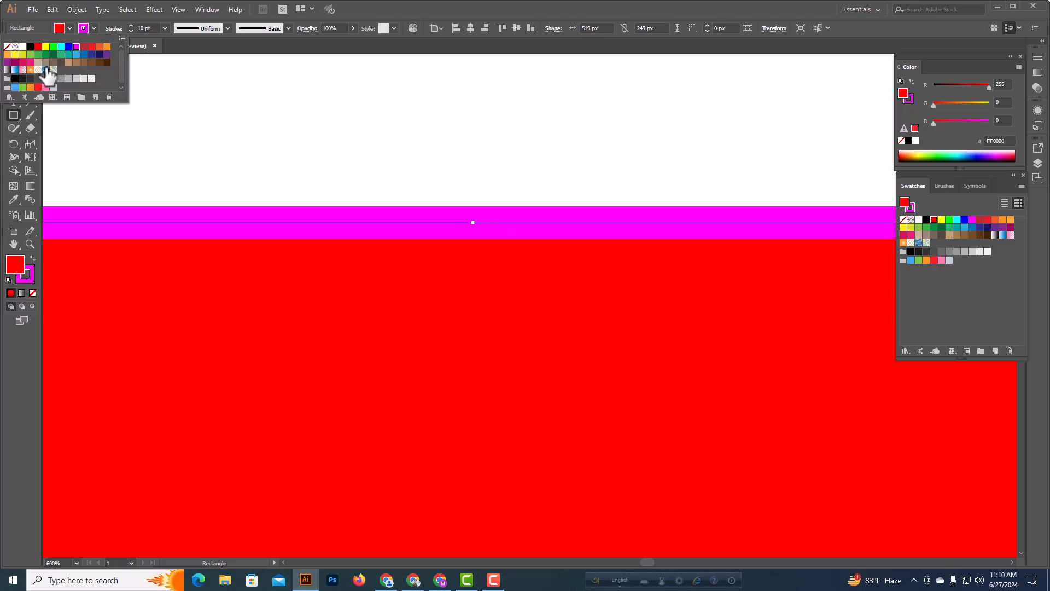
pyautogui.click(30, 47)
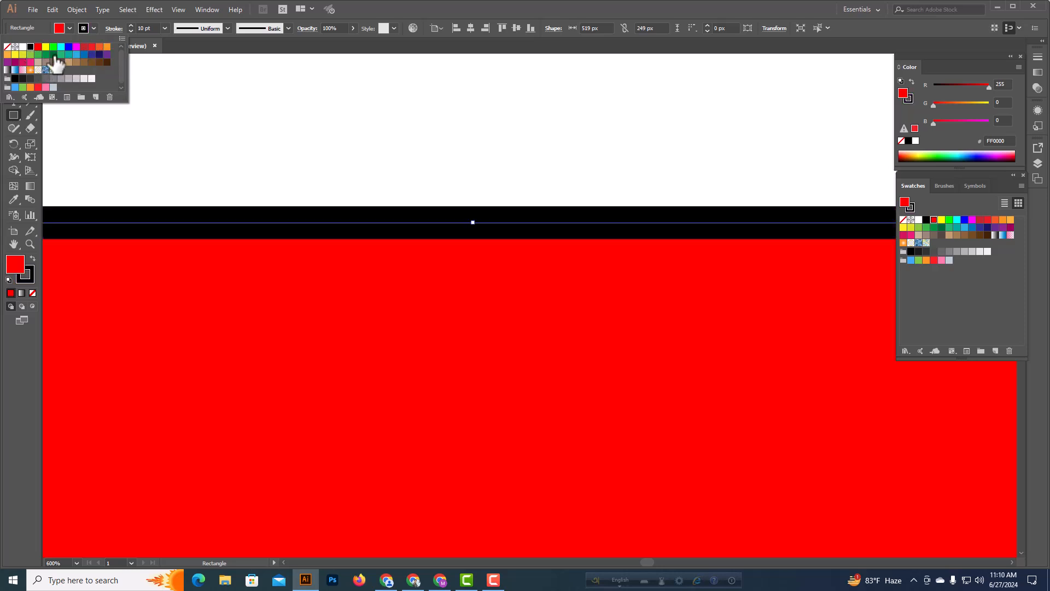
# Fill the rectangle with blue 0071BC and set its stroke to turquoise 14EDD8 using the Color Picker.
pyautogui.click(959, 222)
pyautogui.click(972, 227)
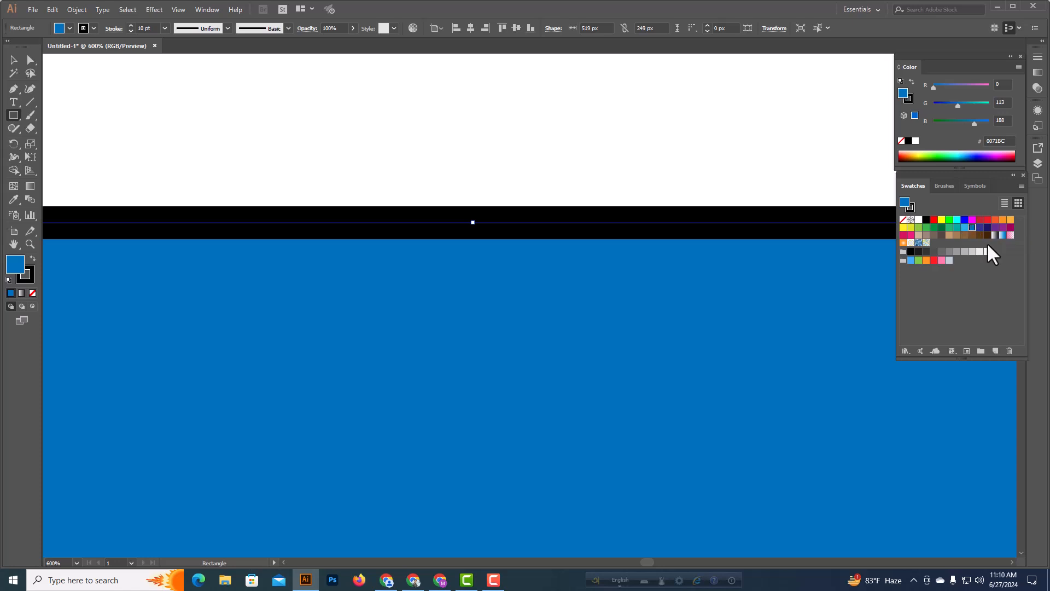
pyautogui.doubleClick(34, 281)
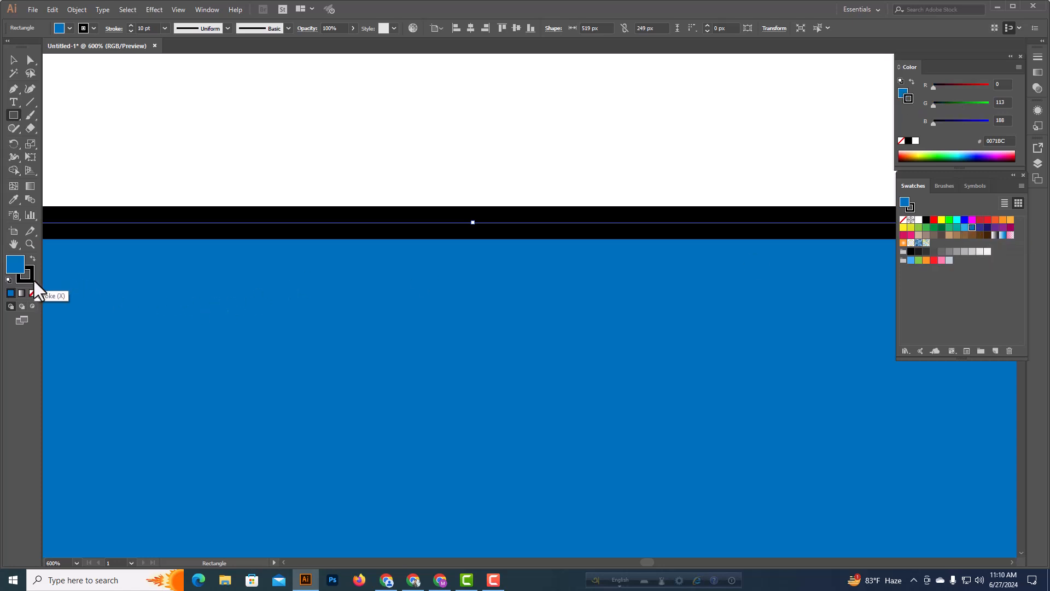
pyautogui.click(678, 220)
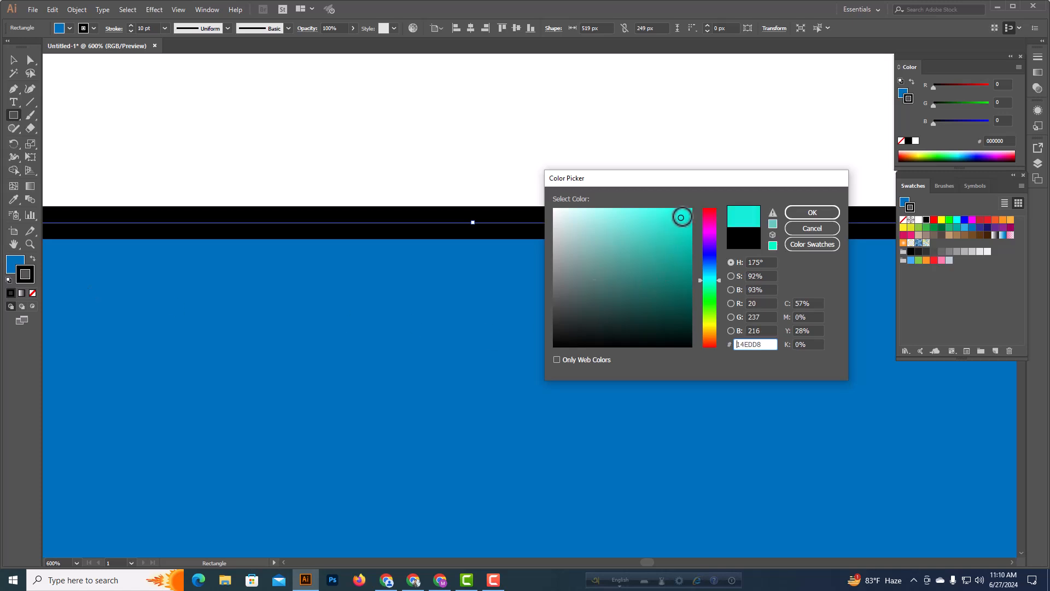
pyautogui.click(825, 211)
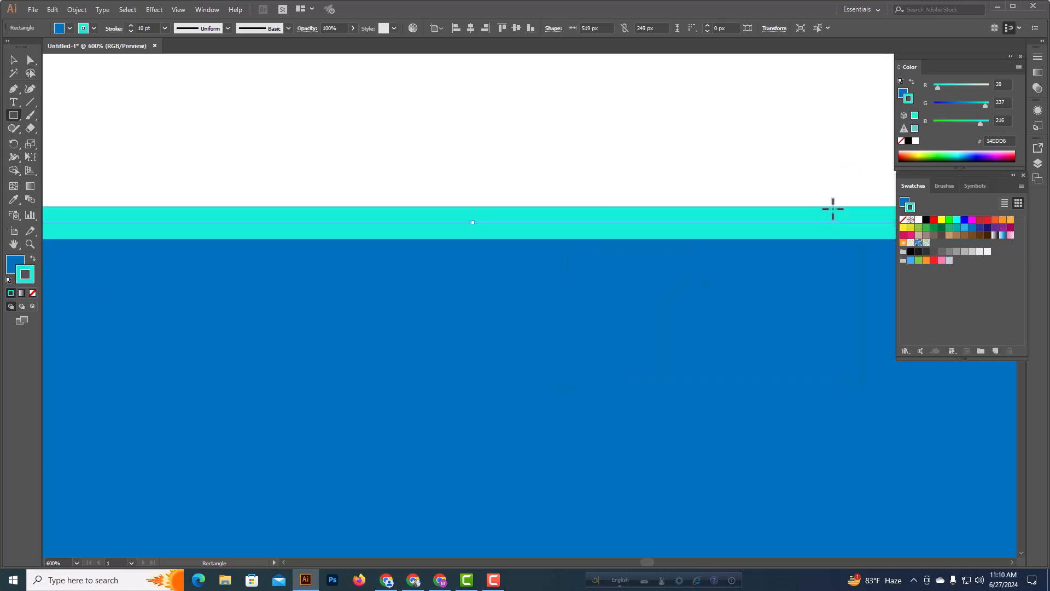
# Try blue, orange, dark magenta and green swatches as the rectangle's stroke color.
pyautogui.click(965, 219)
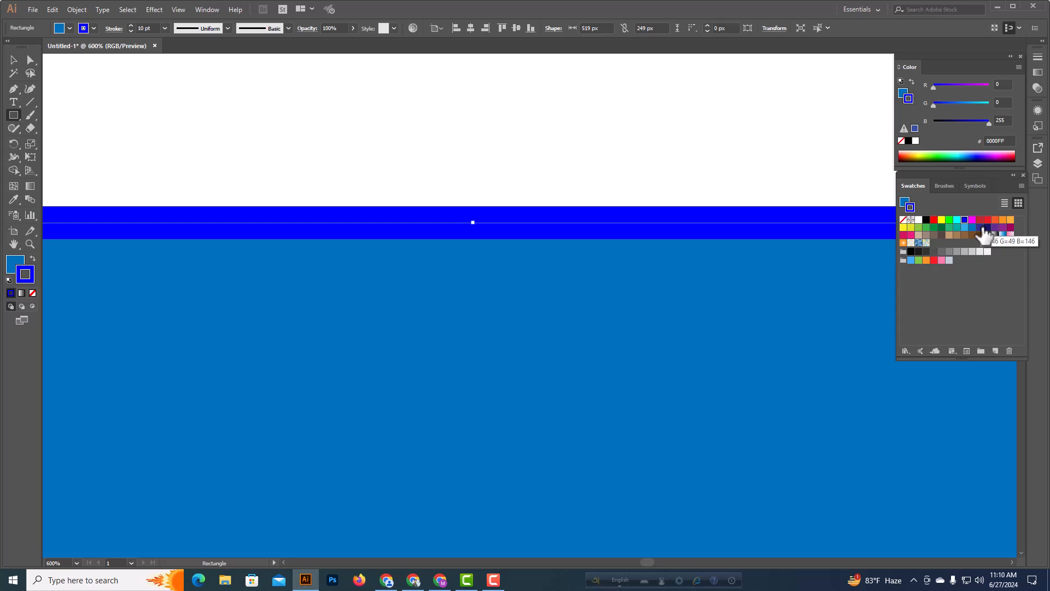
pyautogui.click(984, 227)
pyautogui.click(995, 220)
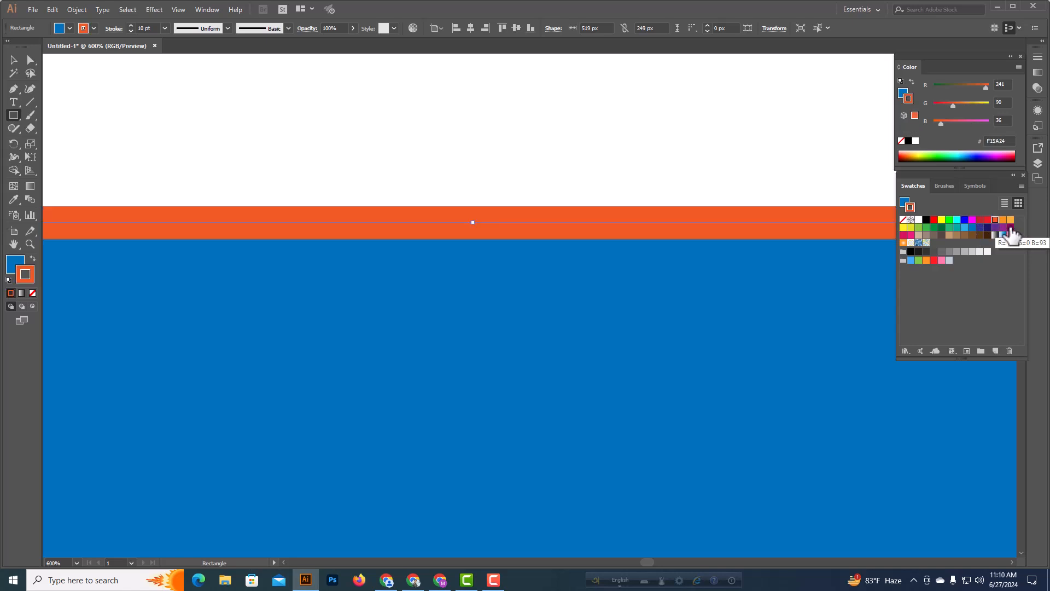
pyautogui.click(1010, 228)
pyautogui.click(934, 228)
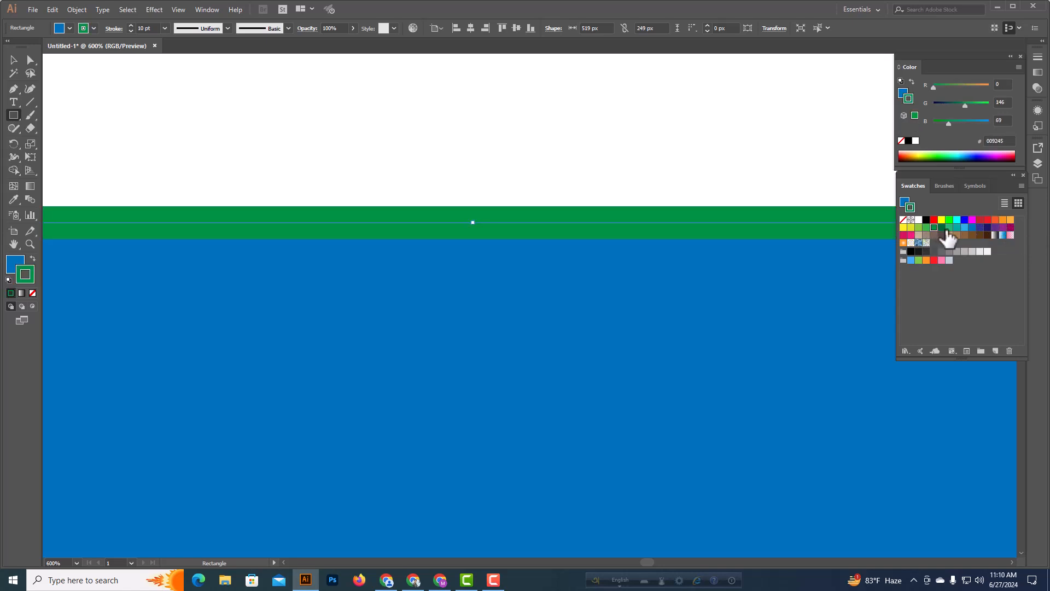
pyautogui.click(949, 228)
# Set the rectangle's stroke color to brown 8C6239 and view the whole artboard at 100%.
pyautogui.click(964, 234)
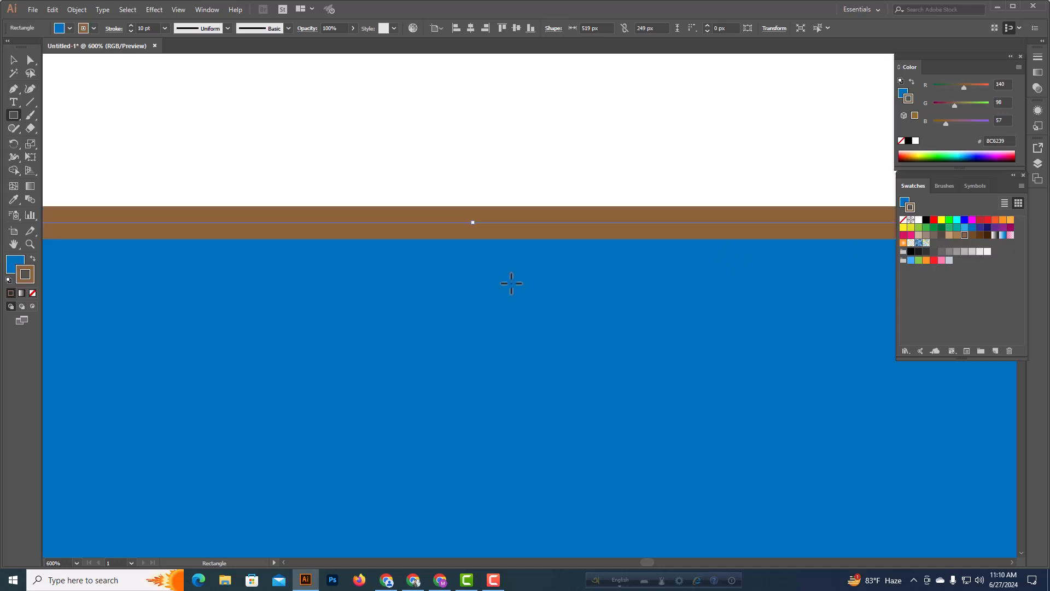
pyautogui.scroll(-1, 473, 280)
pyautogui.hotkey('ctrl', '1')
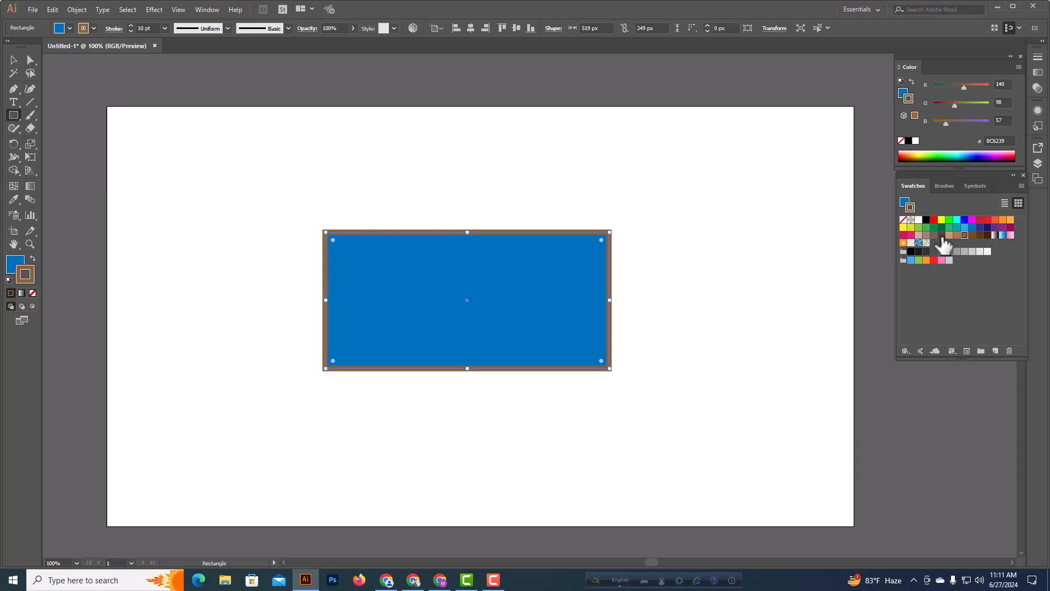
# Fill the rectangle with the red swatch and set its stroke to the black swatch.
pyautogui.click(69, 27)
pyautogui.click(97, 28)
pyautogui.click(94, 28)
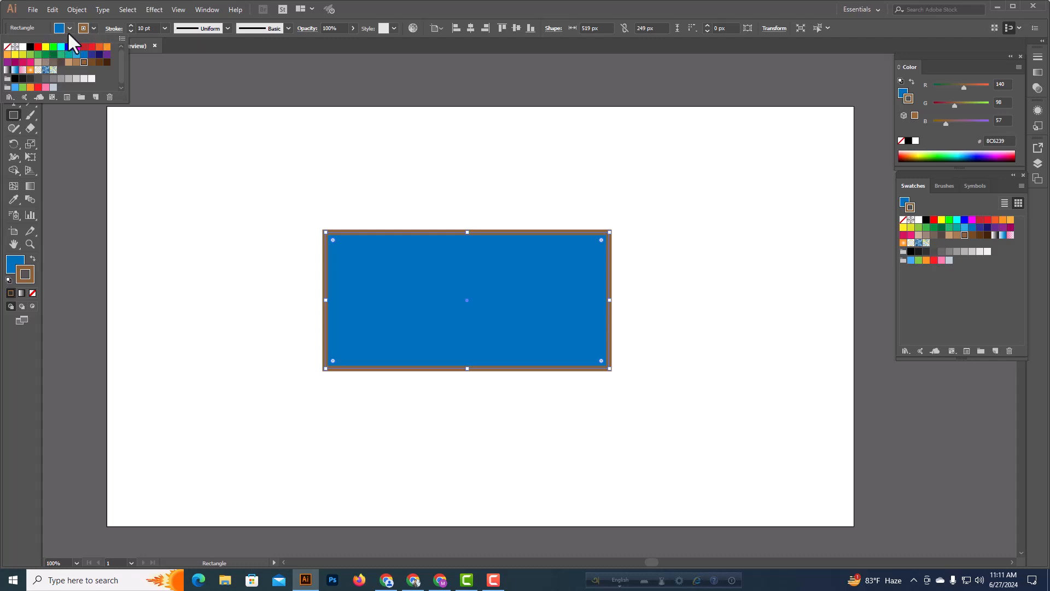
pyautogui.click(73, 27)
pyautogui.click(38, 47)
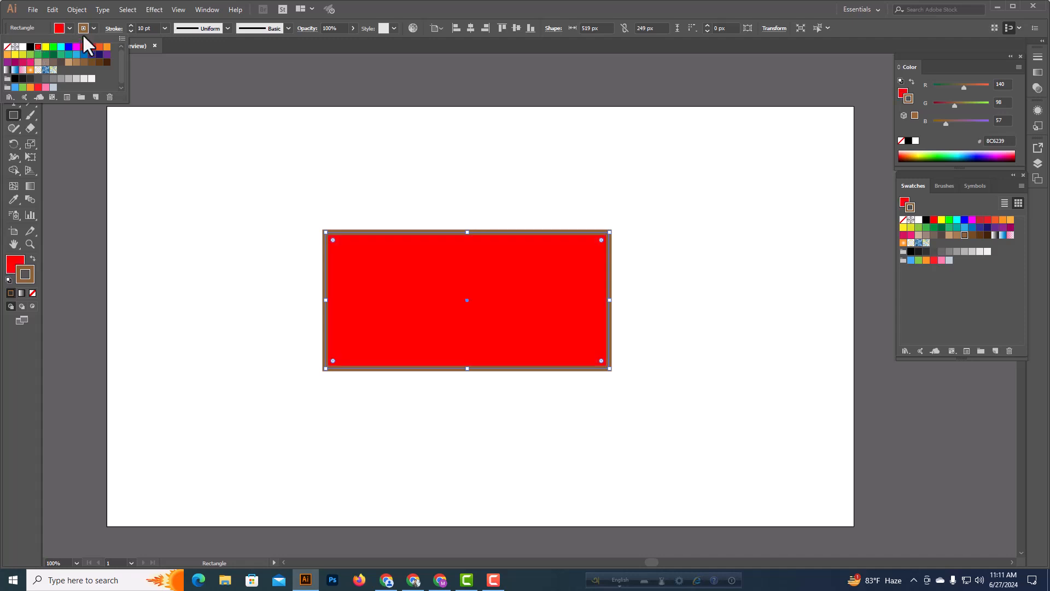
pyautogui.click(30, 47)
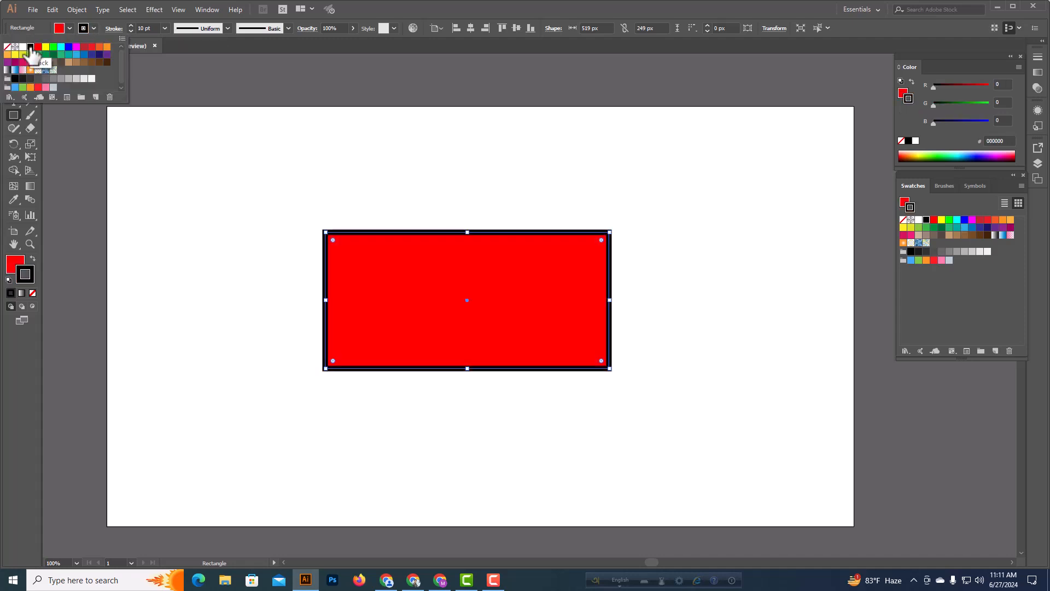
pyautogui.click(236, 91)
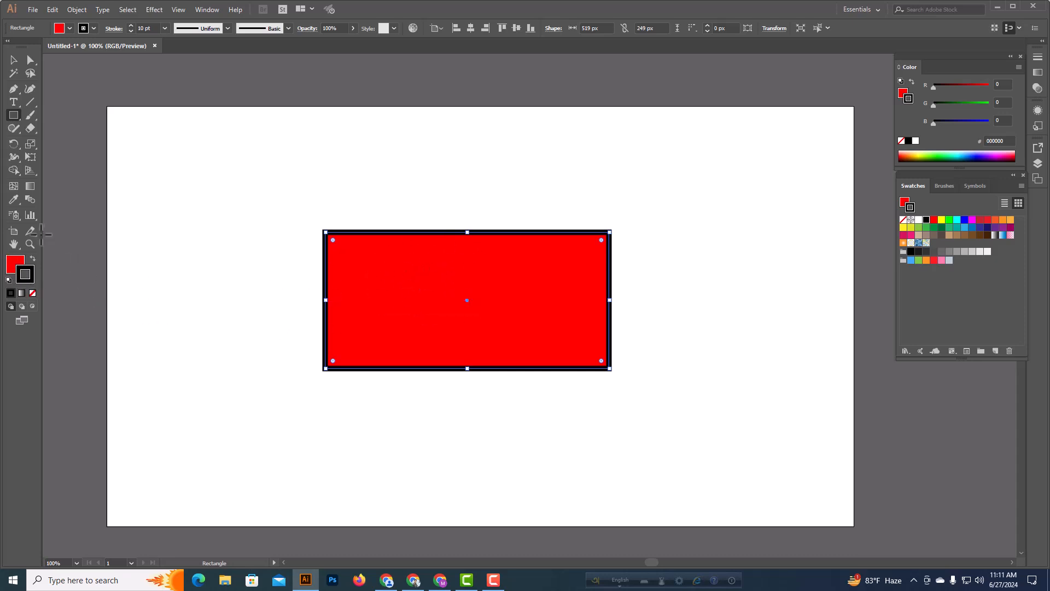
# Fill the rectangle with blue 1A7BD3 using the Color Picker.
pyautogui.doubleClick(17, 262)
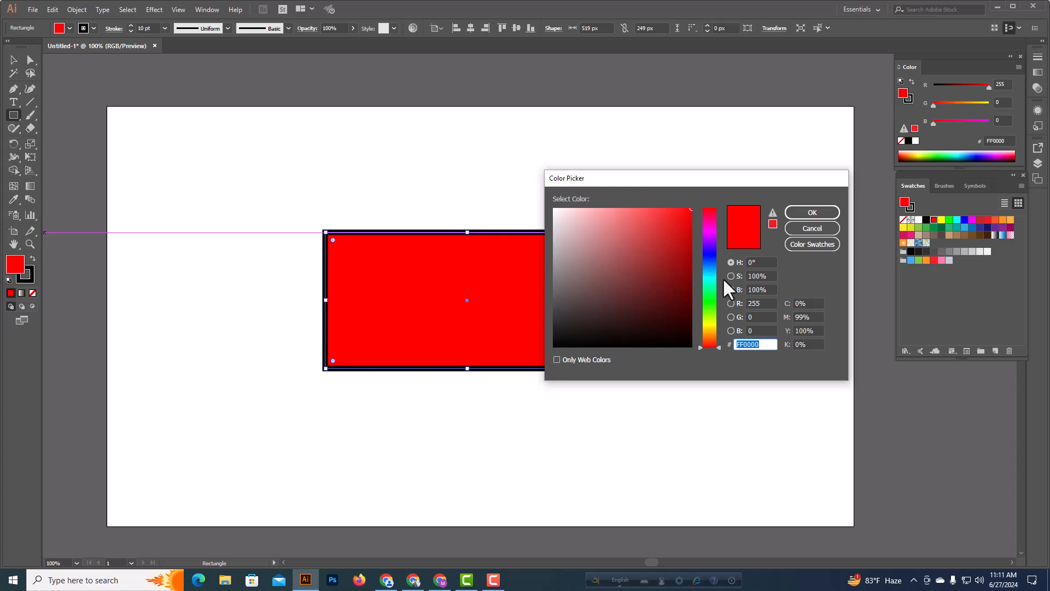
pyautogui.click(710, 266)
pyautogui.click(665, 264)
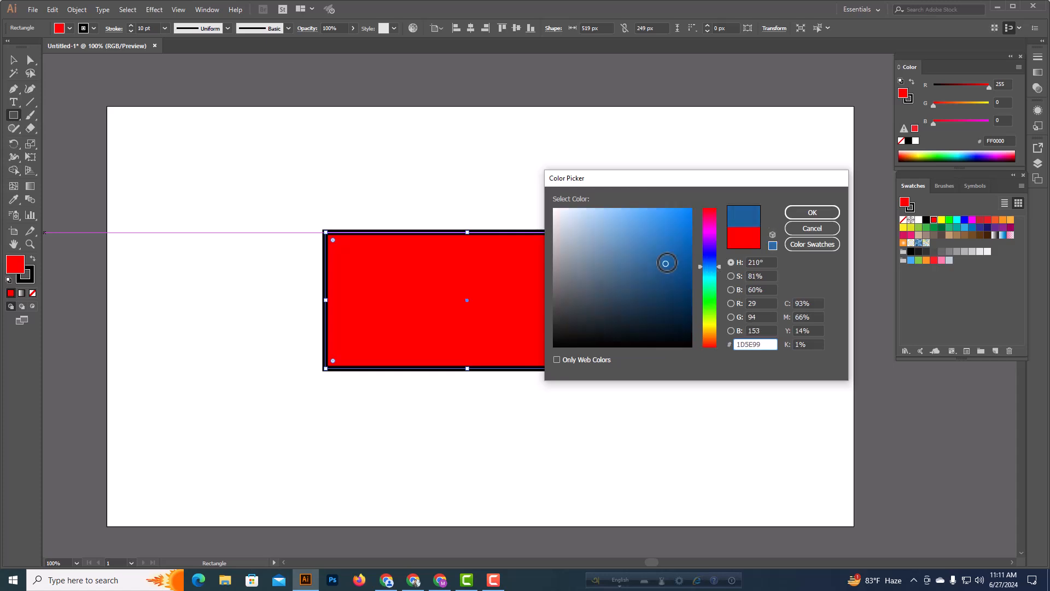
pyautogui.click(818, 227)
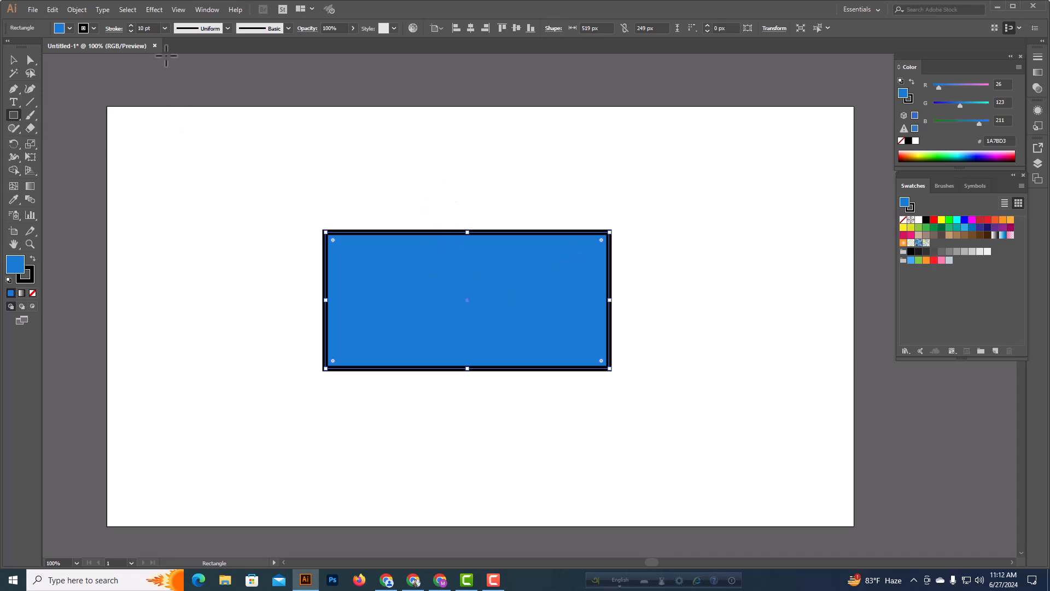
# Try a much thinner stroke weight on the rectangle.
pyautogui.click(131, 32)
pyautogui.click(131, 32)
pyautogui.click(132, 32)
pyautogui.click(131, 32)
pyautogui.click(131, 32)
pyautogui.click(132, 32)
pyautogui.click(132, 33)
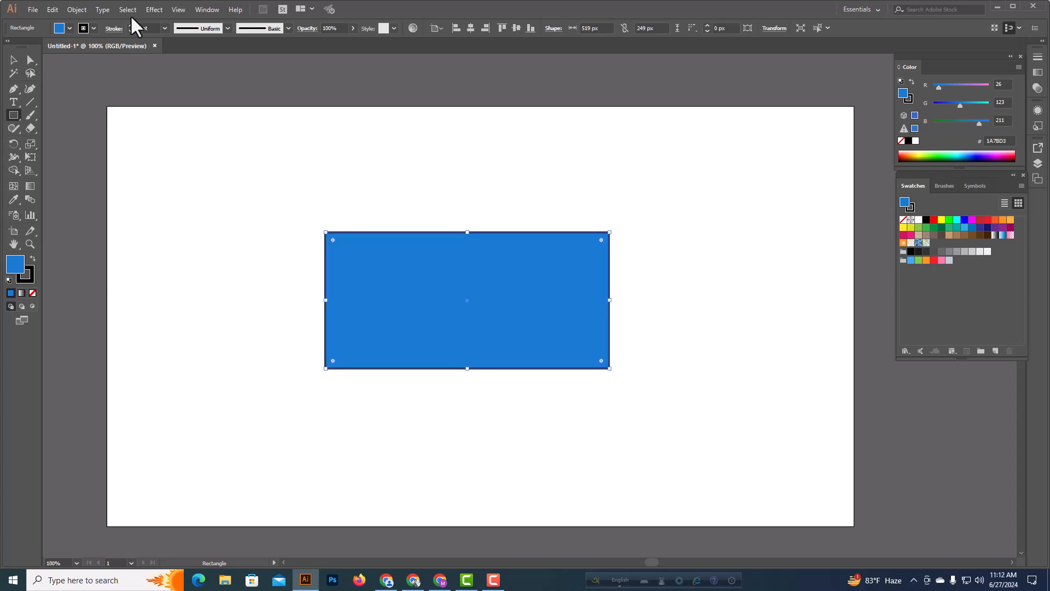
# Raise the rectangle's stroke weight to 12 pt.
pyautogui.click(131, 26)
pyautogui.click(131, 26)
pyautogui.click(131, 26)
pyautogui.click(131, 25)
pyautogui.click(131, 26)
pyautogui.click(131, 26)
pyautogui.click(132, 25)
pyautogui.click(132, 26)
pyautogui.click(131, 25)
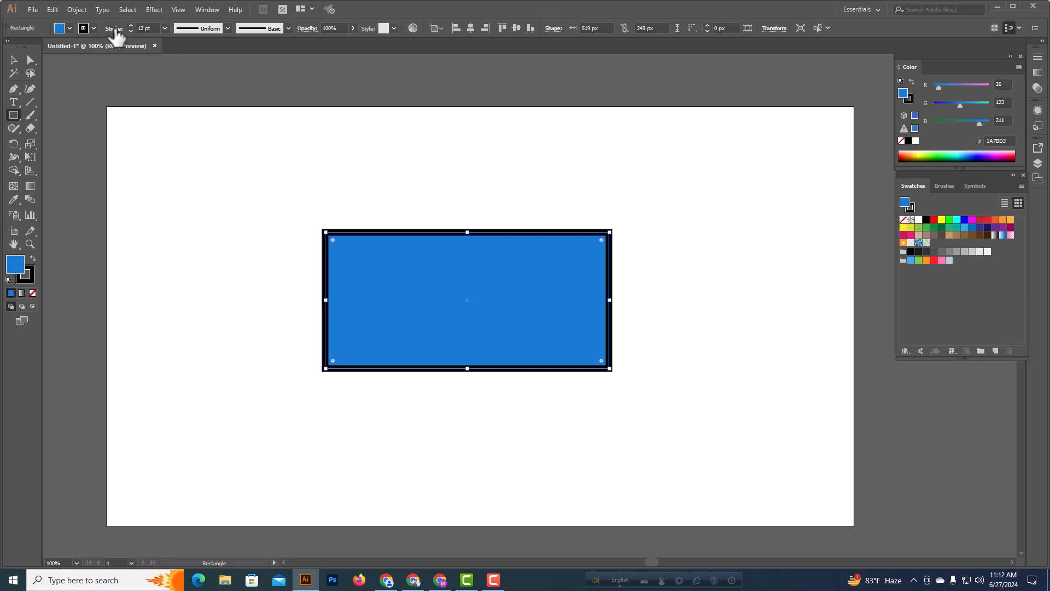
# Try a 16 pt weight on the rectangle's stroke and restore it to 12 pt.
pyautogui.click(114, 29)
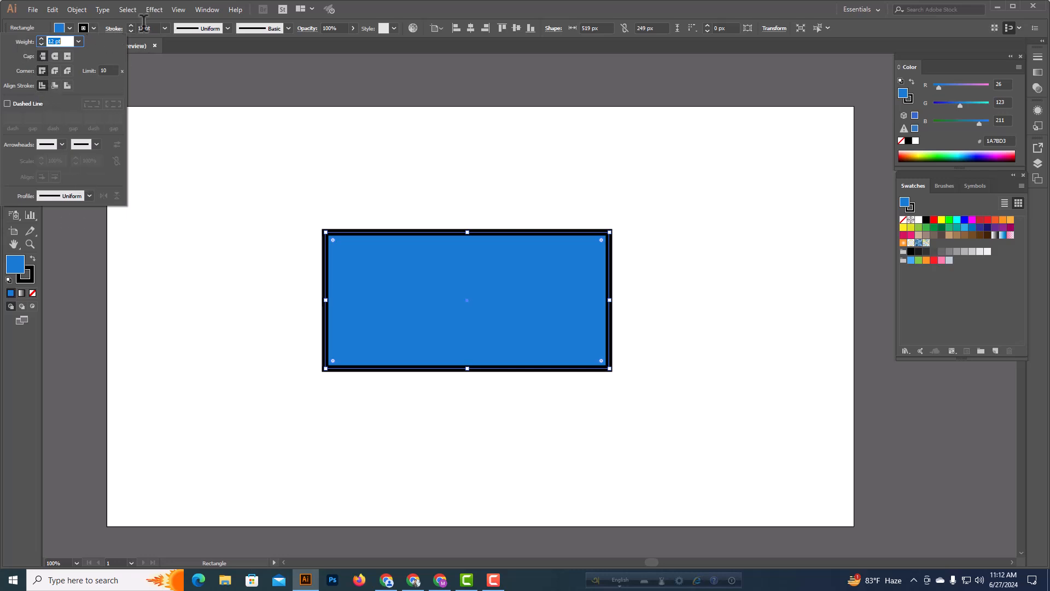
pyautogui.click(40, 38)
pyautogui.click(41, 38)
pyautogui.click(41, 38)
pyautogui.click(41, 38)
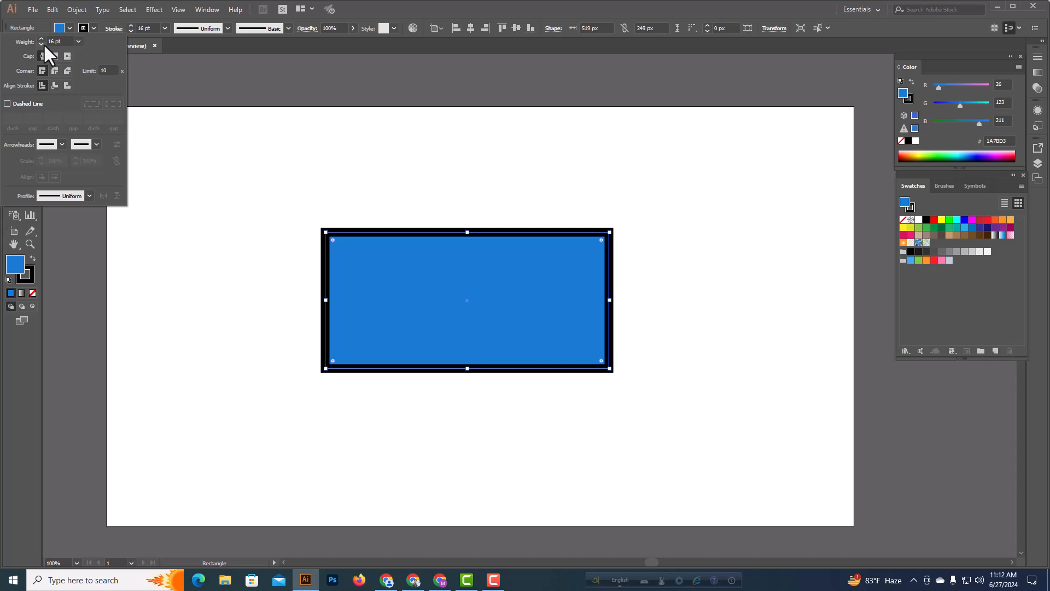
pyautogui.click(40, 43)
pyautogui.click(40, 43)
pyautogui.click(40, 44)
pyautogui.click(41, 44)
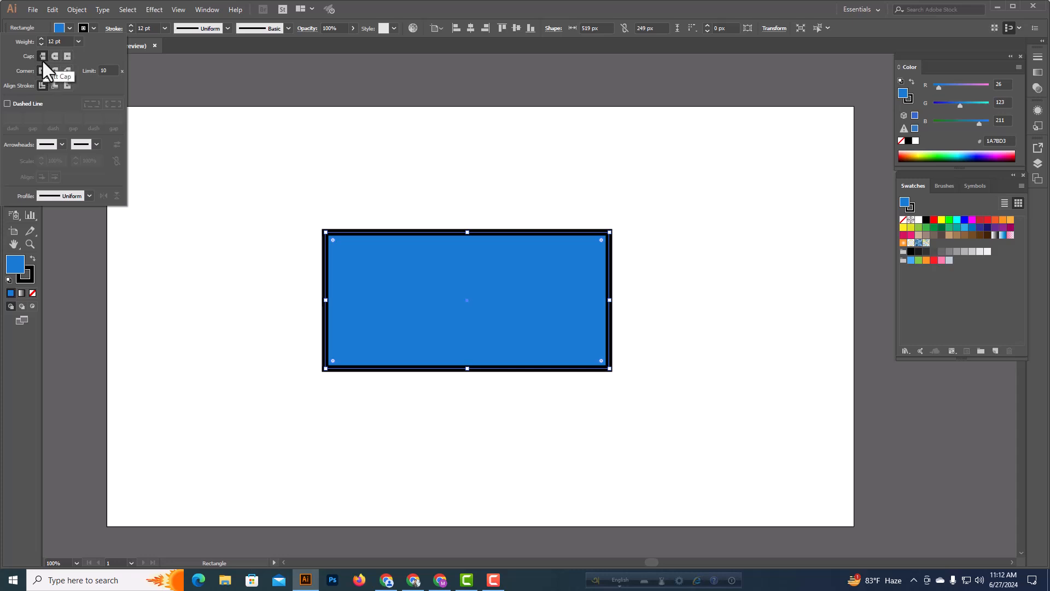
pyautogui.click(232, 102)
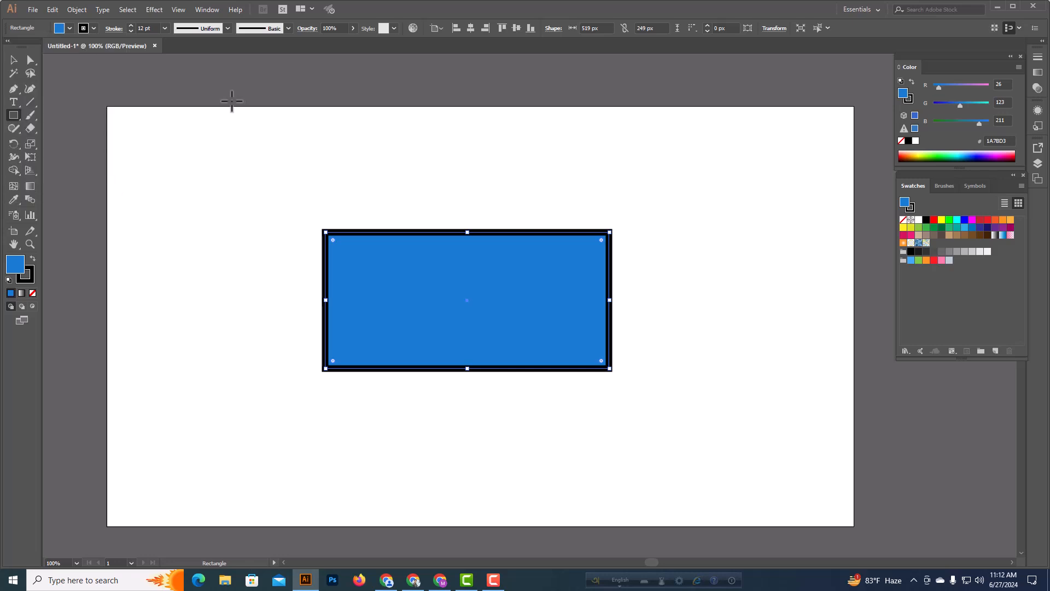
# Remove the rectangle's fill and draw a horizontal line about 350 px long above it with the Line Segment tool.
pyautogui.click(70, 28)
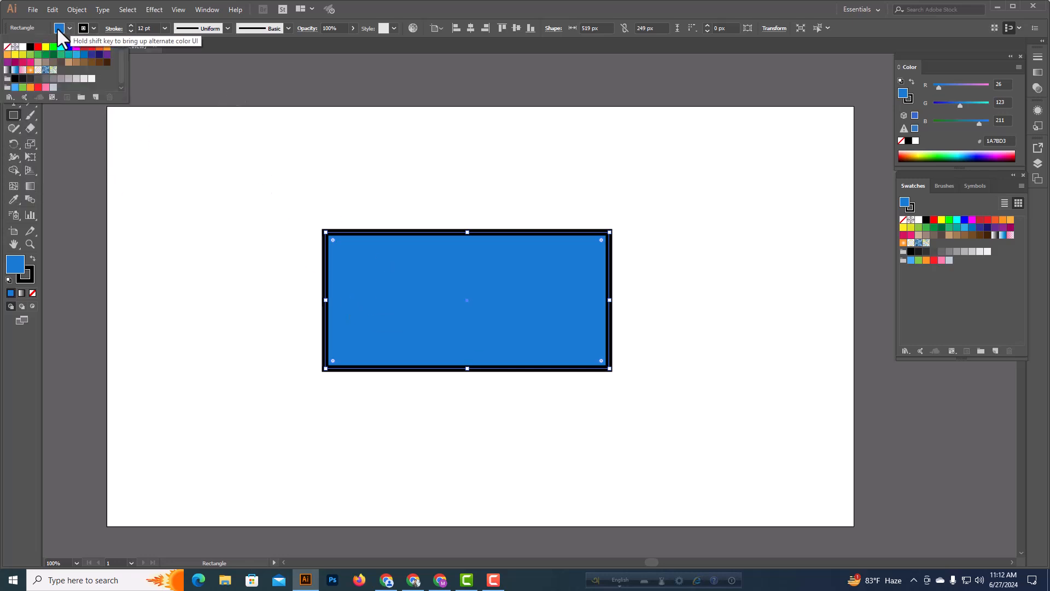
pyautogui.click(7, 47)
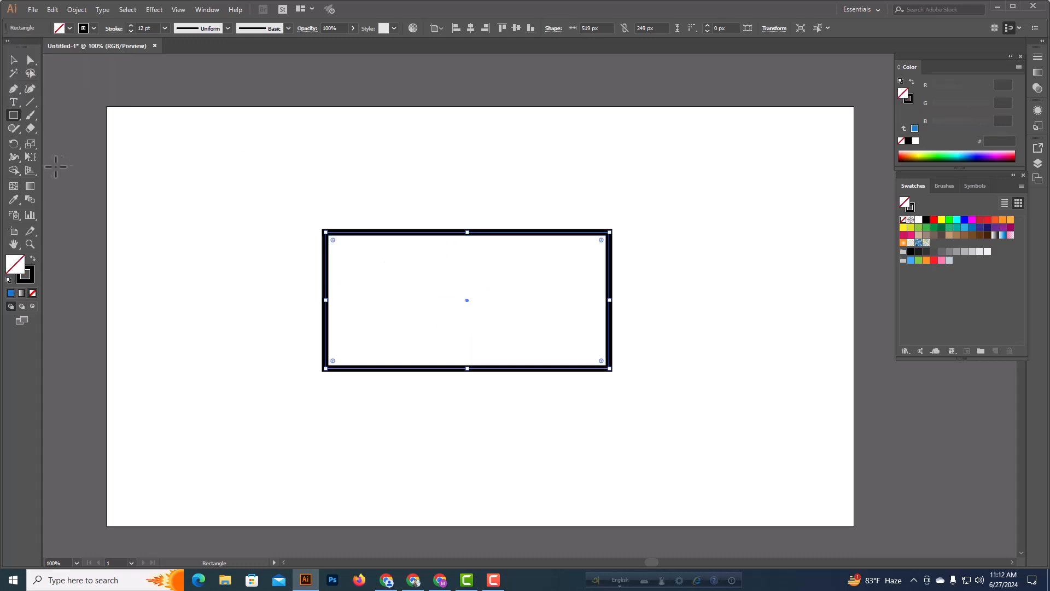
pyautogui.click(31, 105)
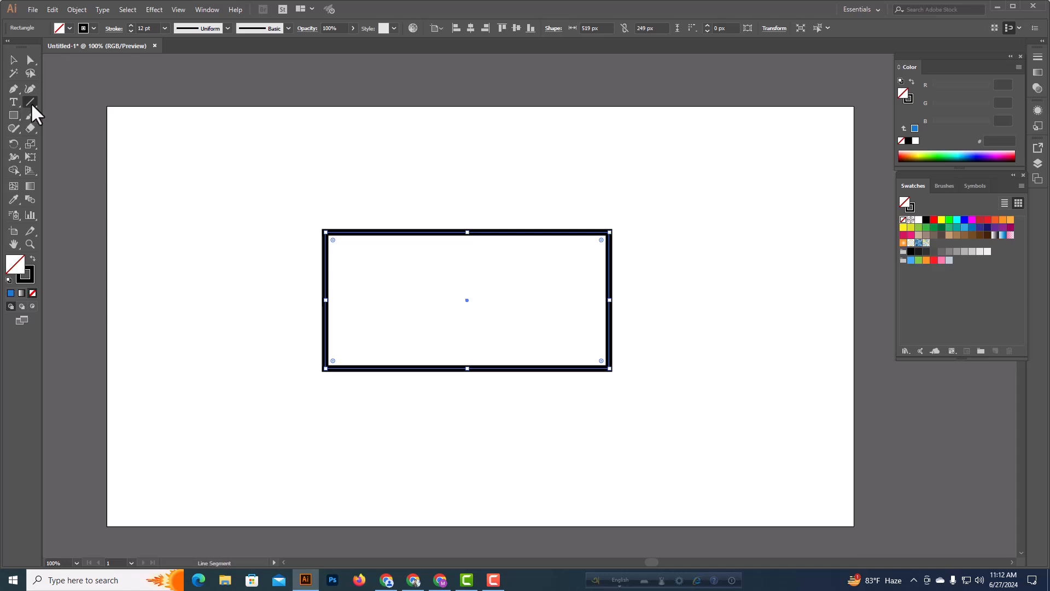
pyautogui.moveTo(379, 161); pyautogui.dragTo(571, 171)
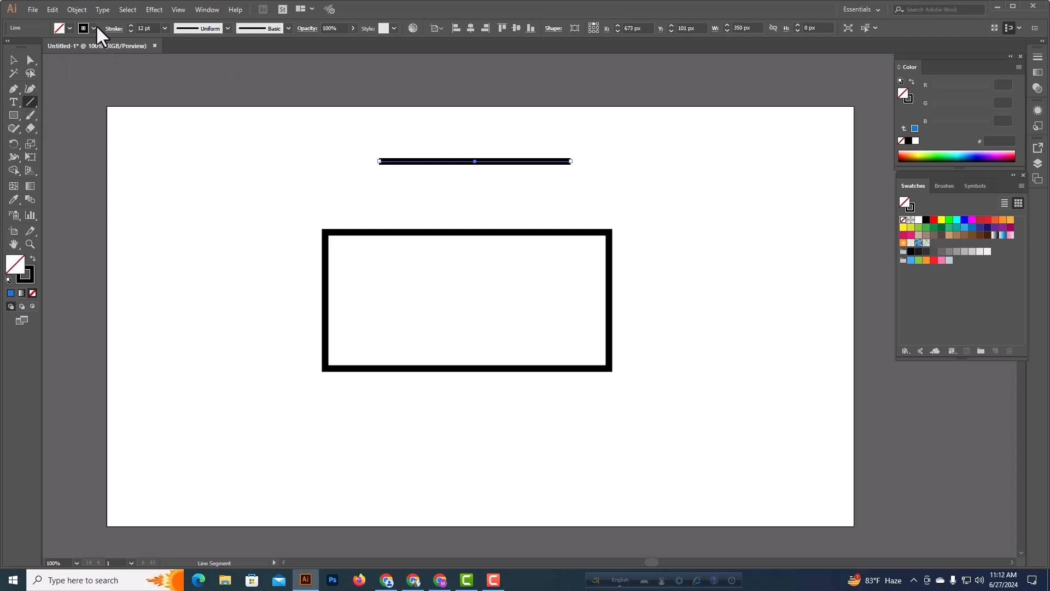
# Set the stroke color of the line and of the rectangle to the red swatch.
pyautogui.click(94, 28)
pyautogui.click(38, 47)
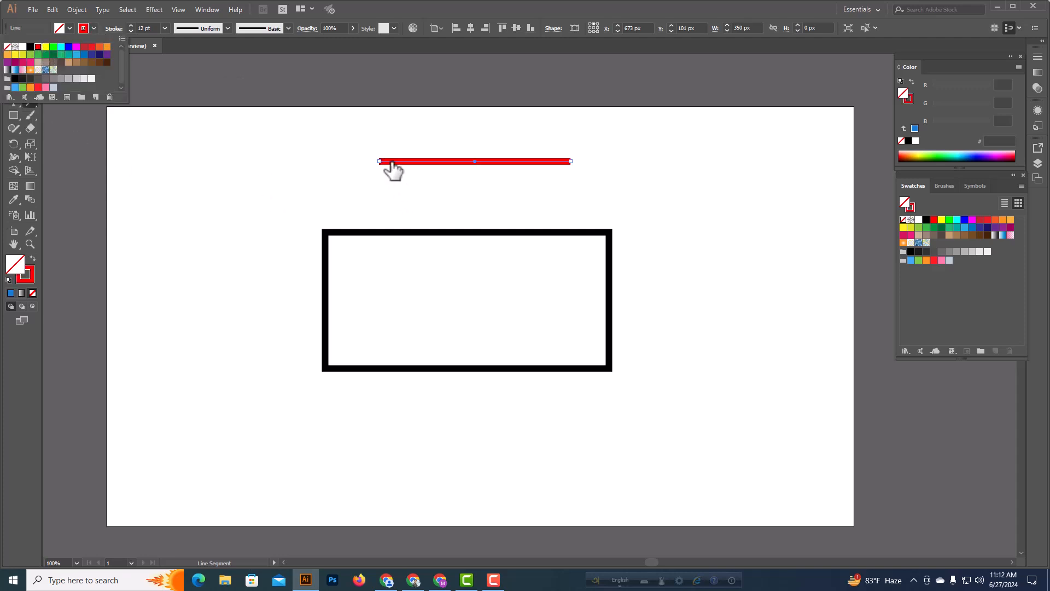
pyautogui.click(393, 170)
pyautogui.click(14, 60)
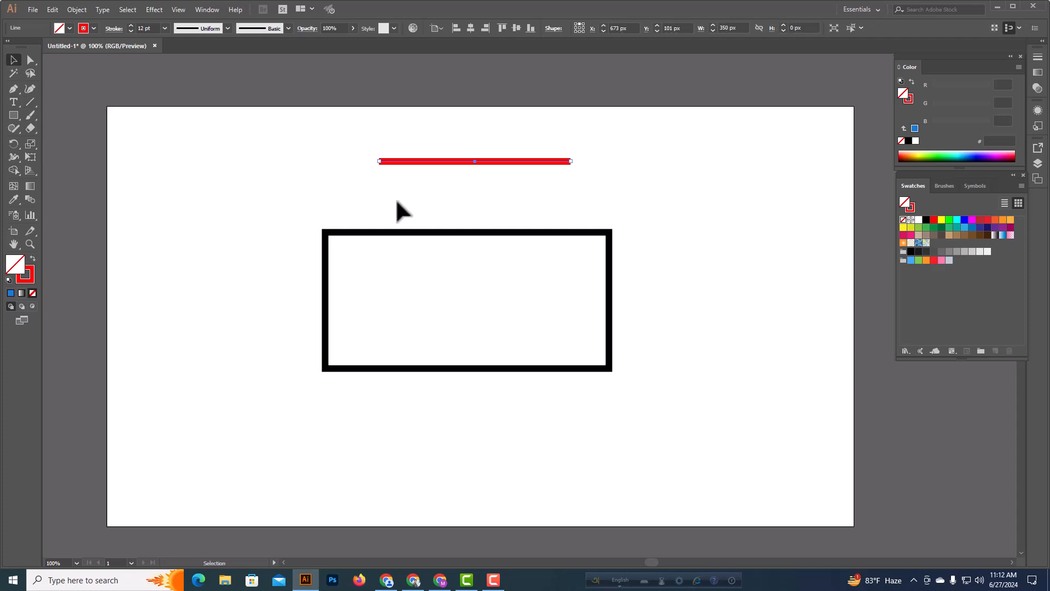
pyautogui.click(412, 241)
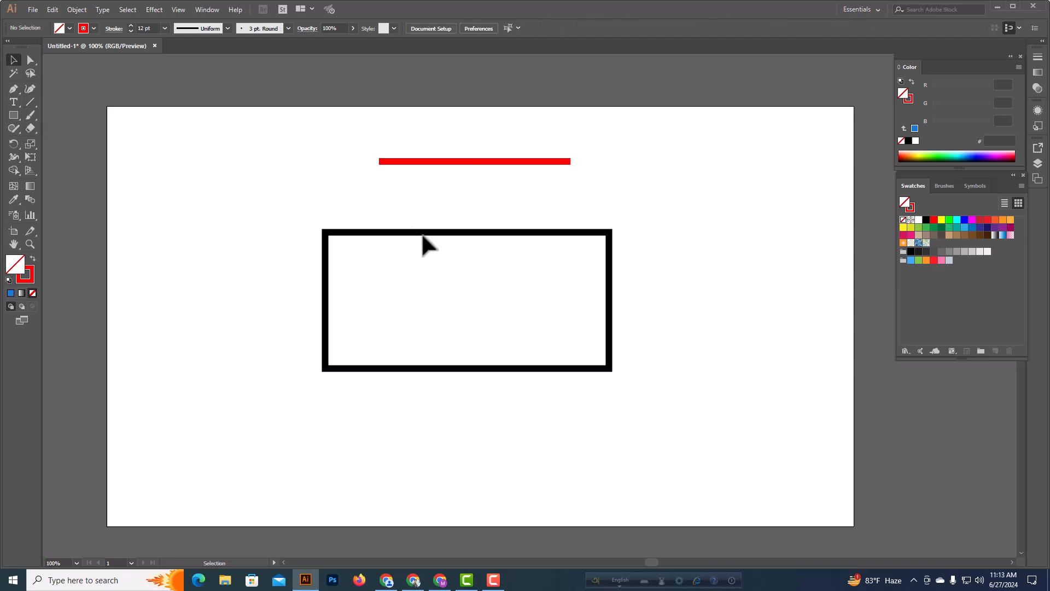
pyautogui.click(433, 231)
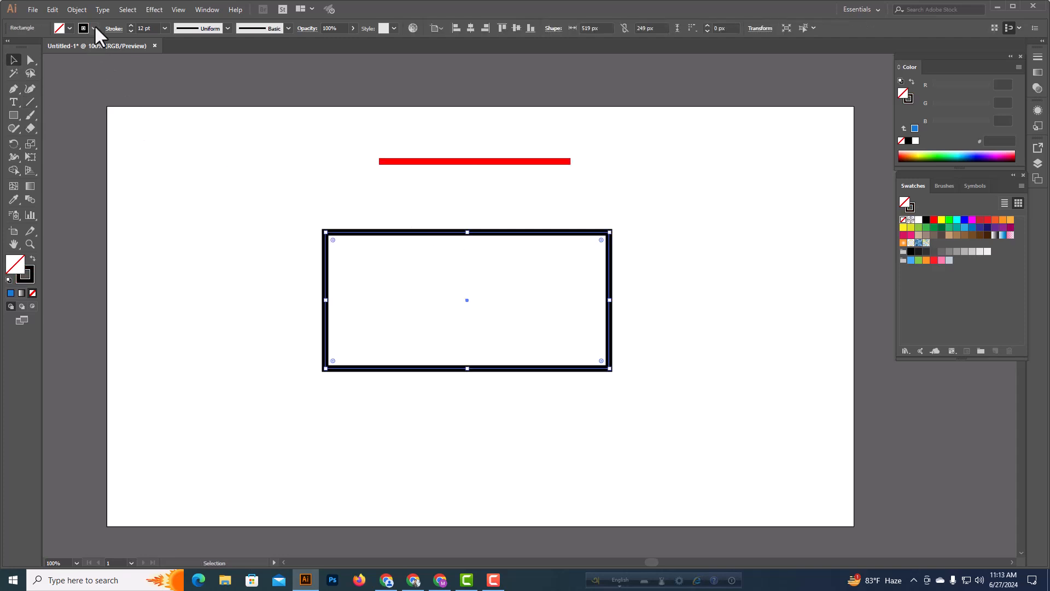
pyautogui.click(95, 27)
pyautogui.click(35, 47)
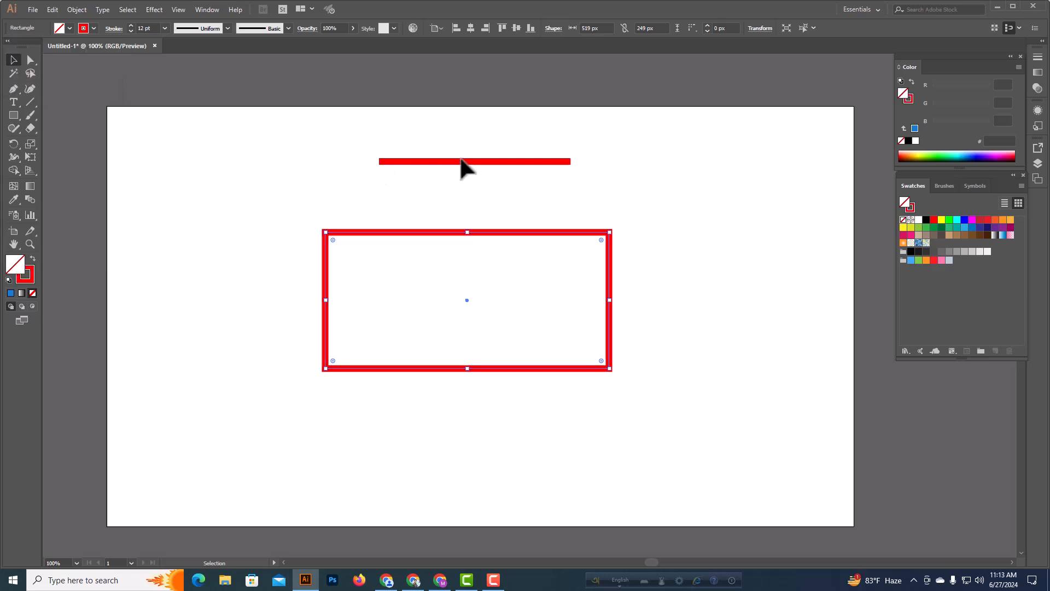
# Try a round cap on the ends of the red line above the rectangle.
pyautogui.click(114, 29)
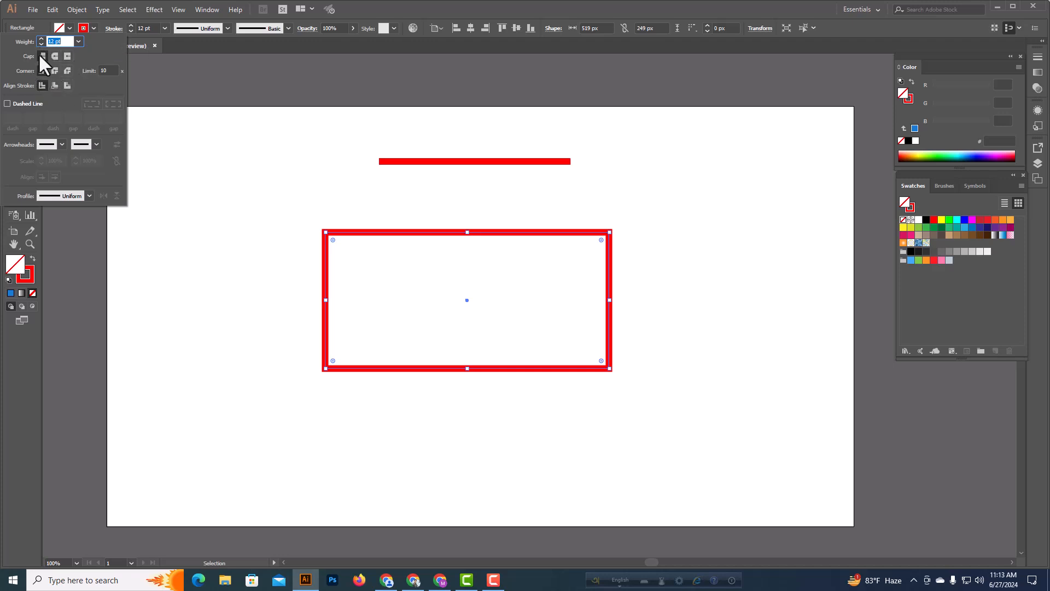
pyautogui.click(450, 162)
pyautogui.click(459, 162)
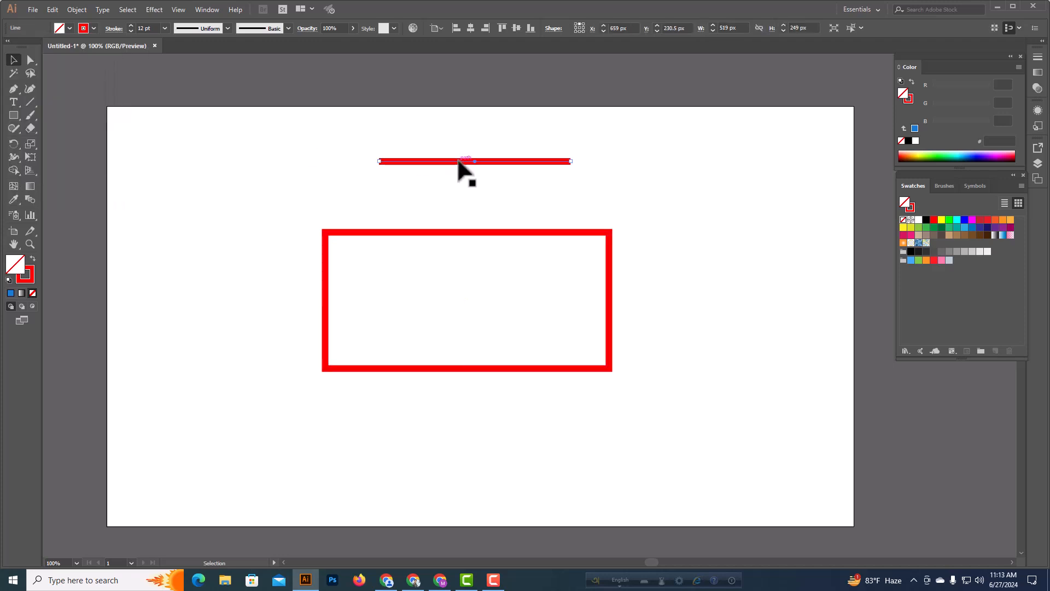
pyautogui.click(115, 29)
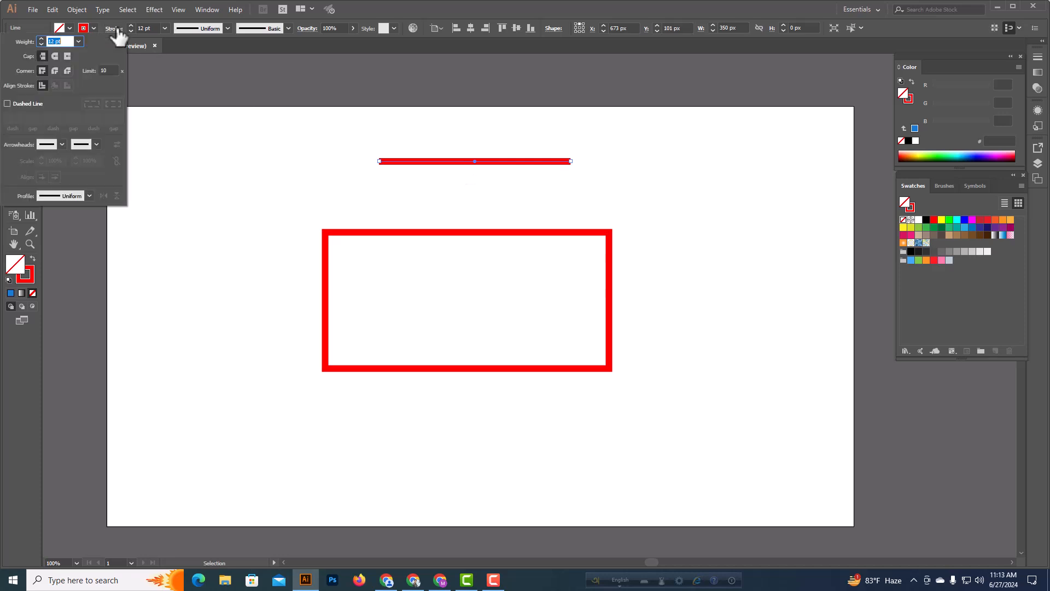
pyautogui.click(44, 59)
pyautogui.click(56, 56)
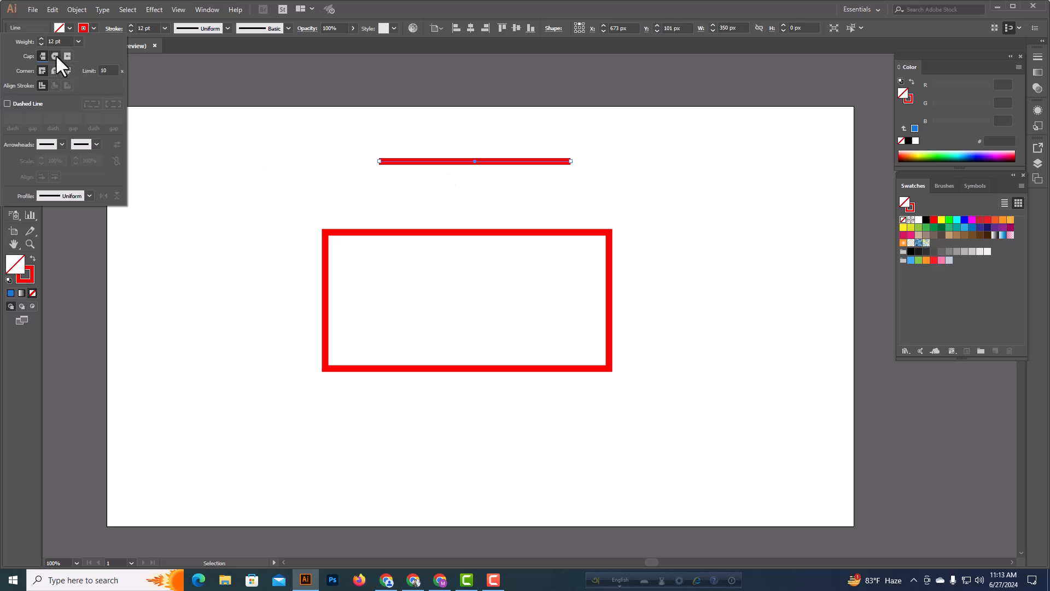
pyautogui.click(609, 161)
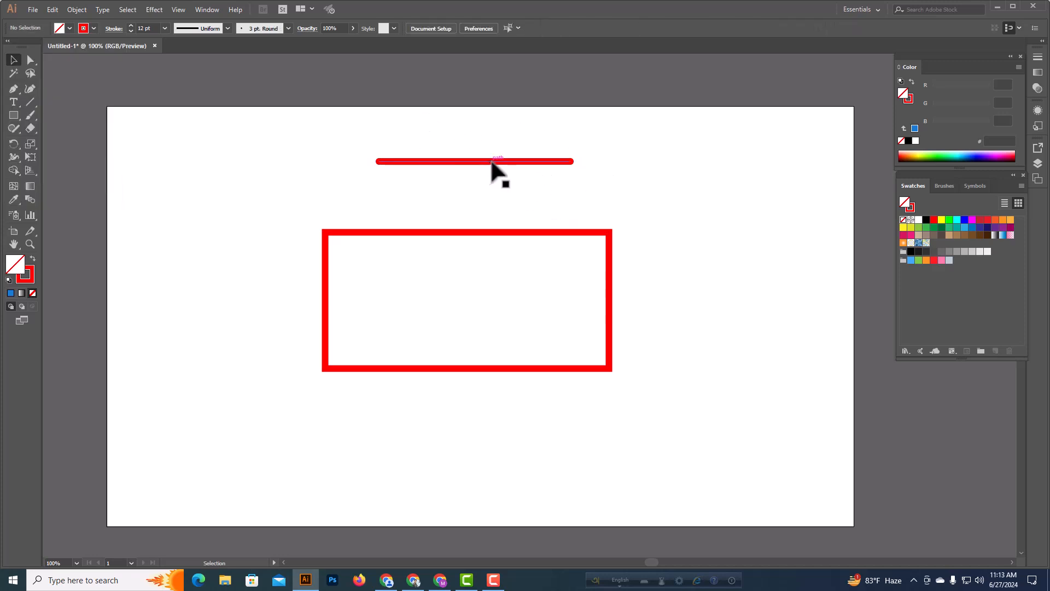
# Compare the projecting, butt and round caps on the ends of the red line in a 200% view.
pyautogui.click(498, 162)
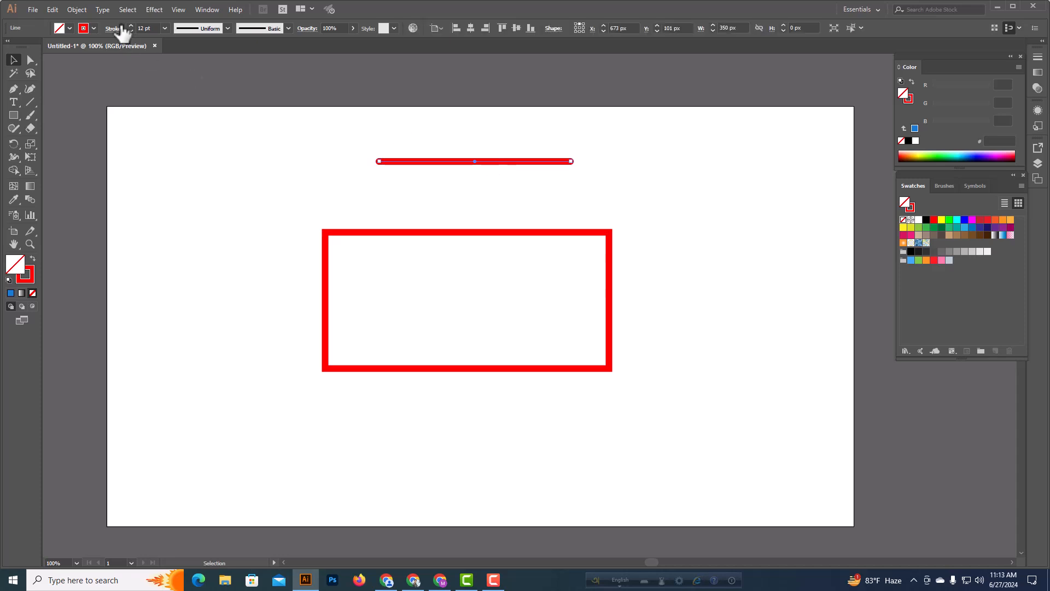
pyautogui.click(121, 33)
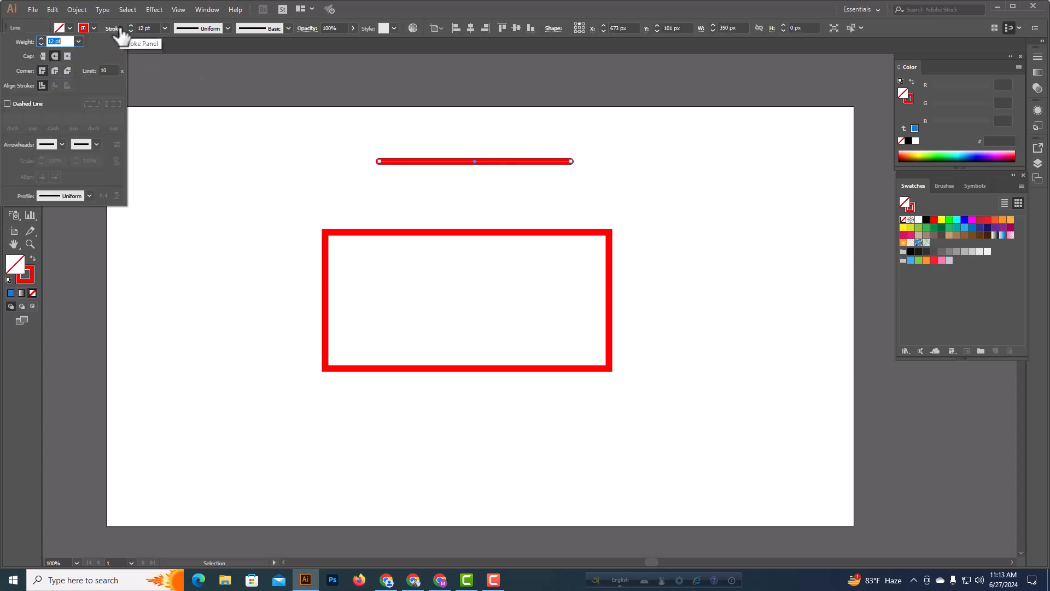
pyautogui.click(71, 58)
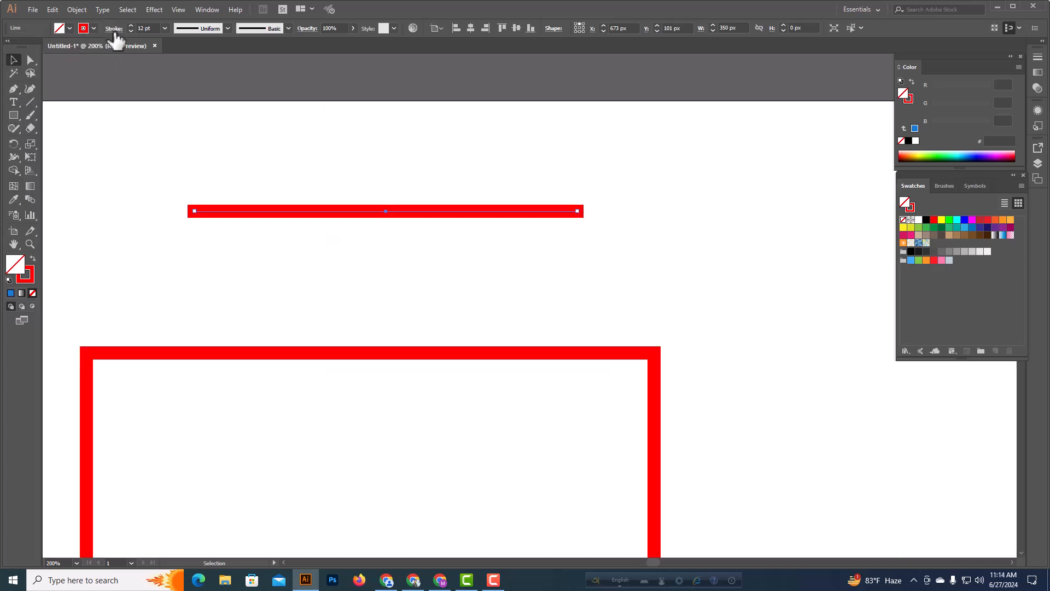
pyautogui.click(114, 28)
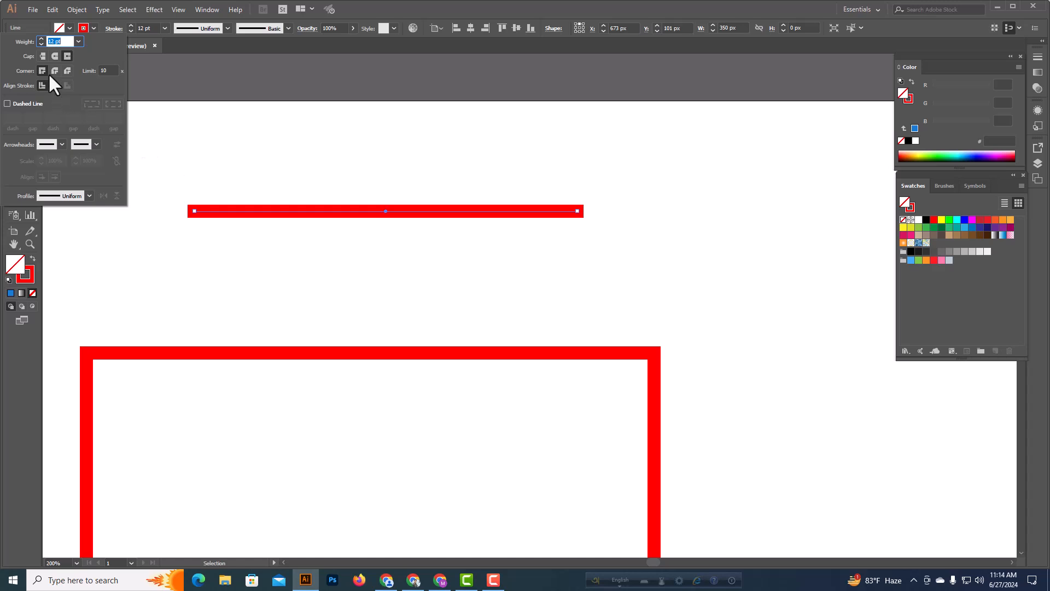
pyautogui.click(42, 56)
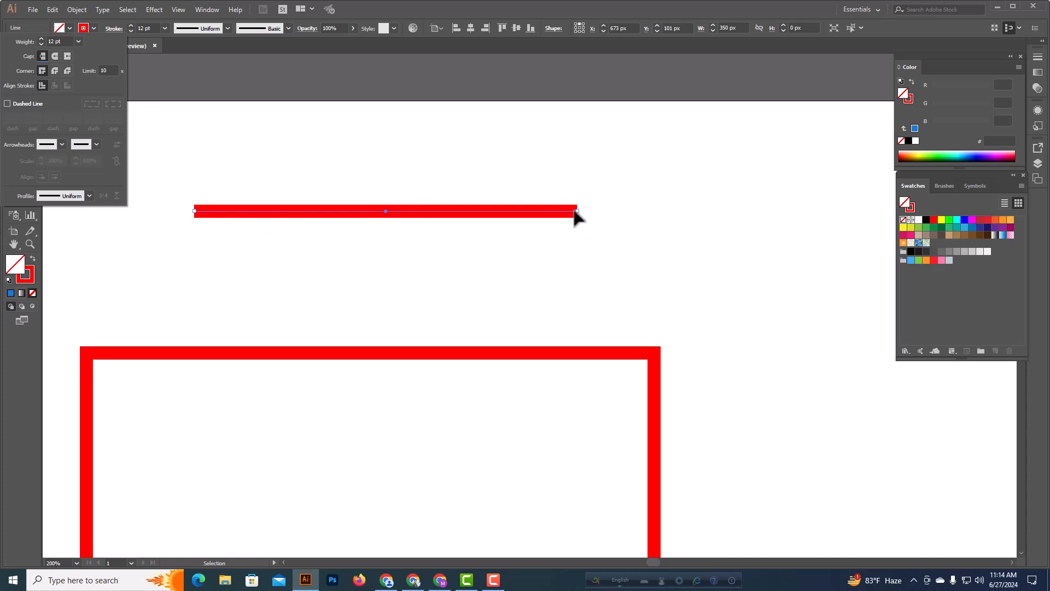
pyautogui.click(68, 55)
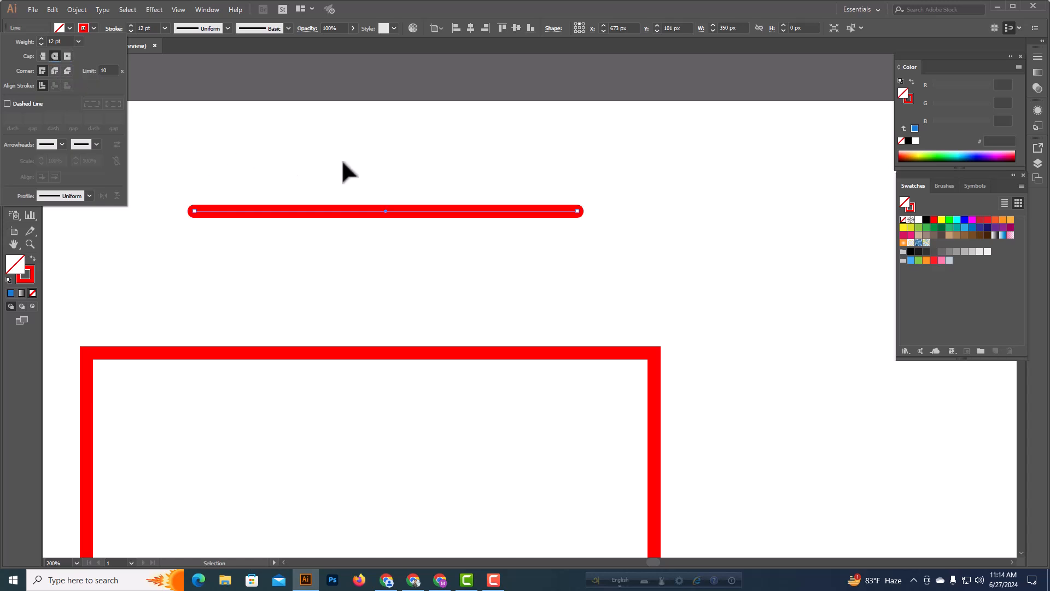
# Give the red line's stroke a butt cap, try the round join and set its corners to bevel join.
pyautogui.click(43, 56)
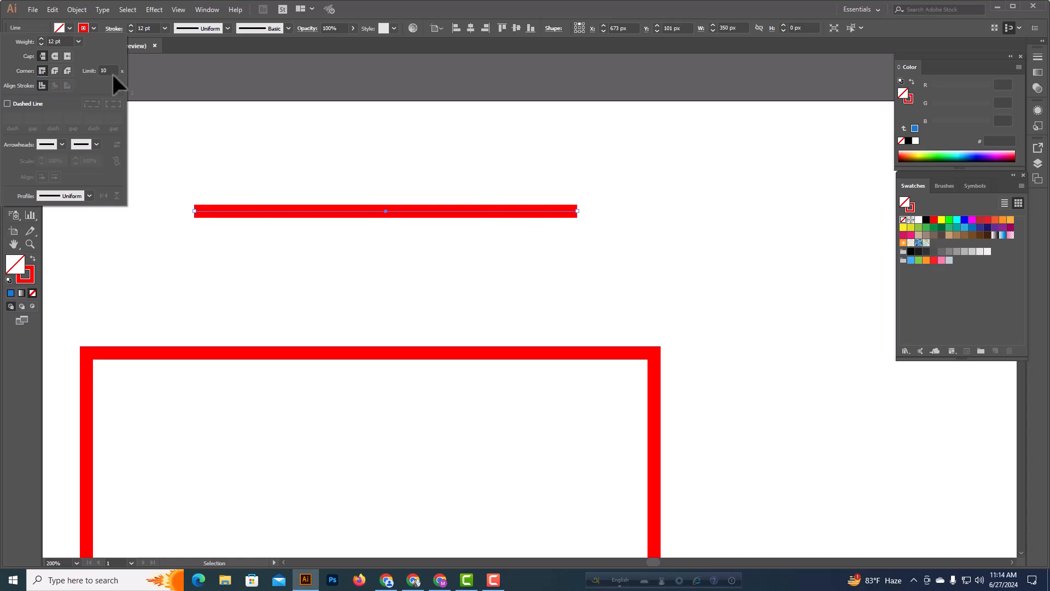
pyautogui.click(55, 70)
pyautogui.click(68, 71)
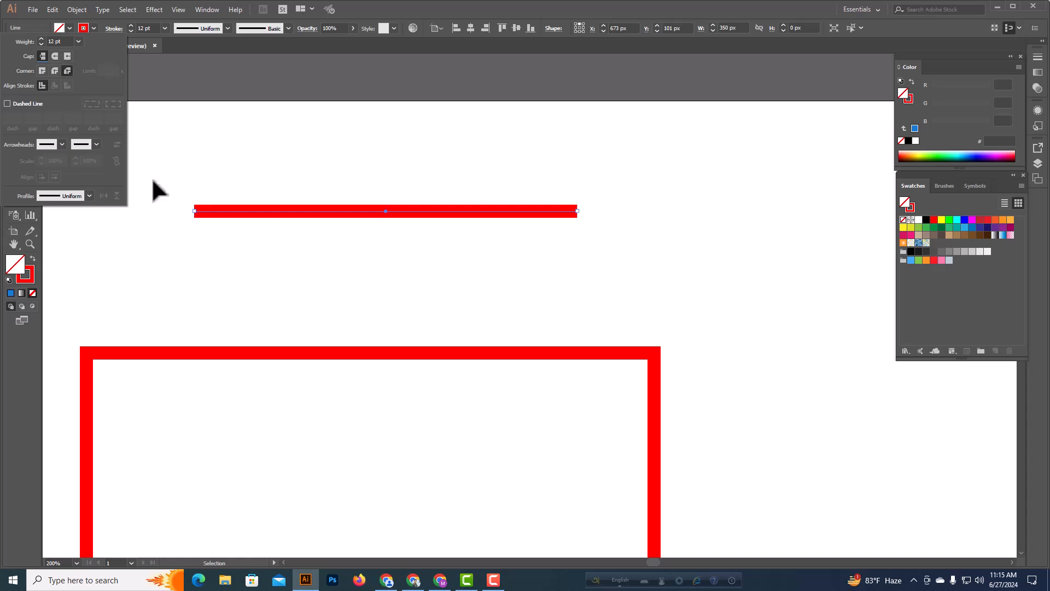
# Give the stroke of the red-outlined rectangle a round cap.
pyautogui.click(357, 355)
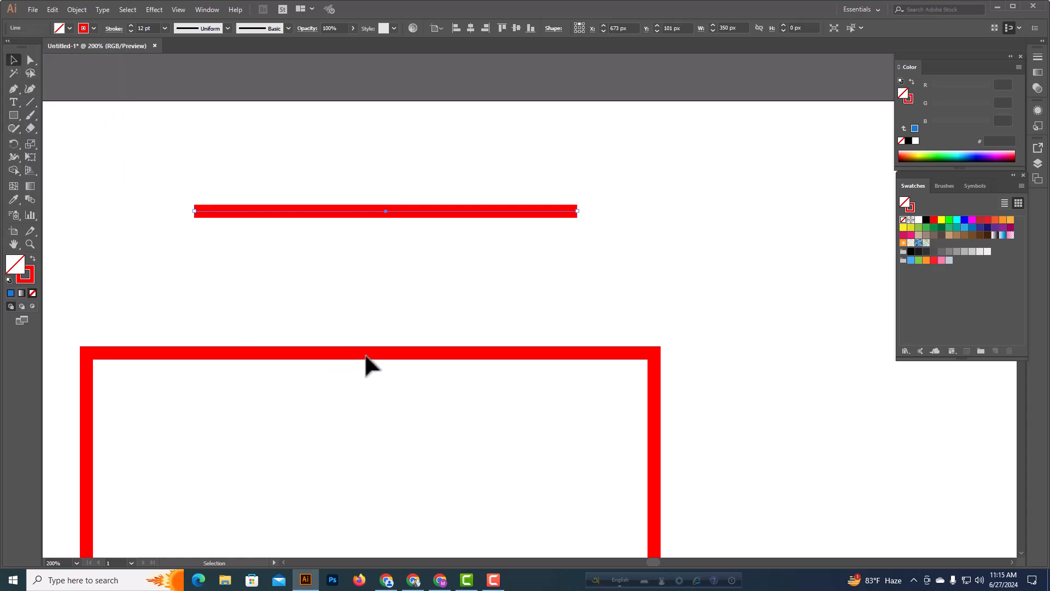
pyautogui.click(366, 354)
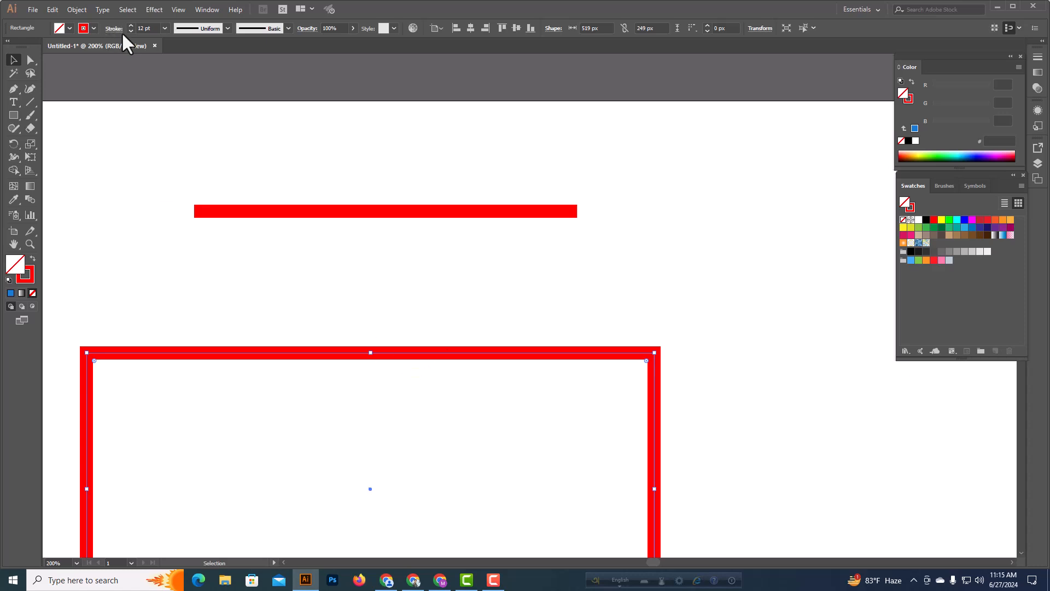
pyautogui.scroll(-1, 302, 311)
pyautogui.scroll(-1, 304, 319)
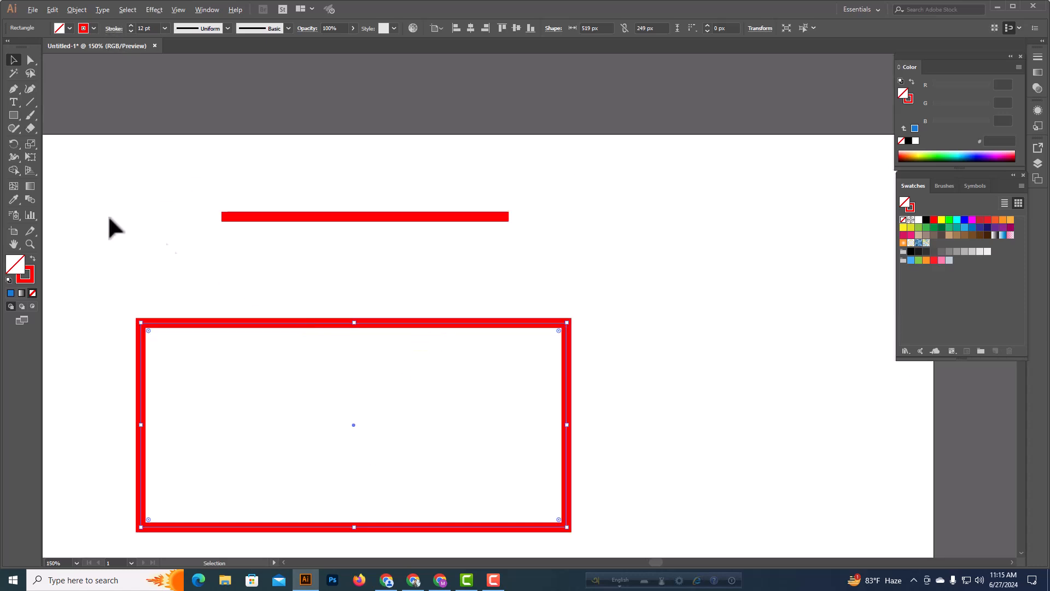
pyautogui.scroll(-2, 364, 244)
pyautogui.scroll(-1, 410, 246)
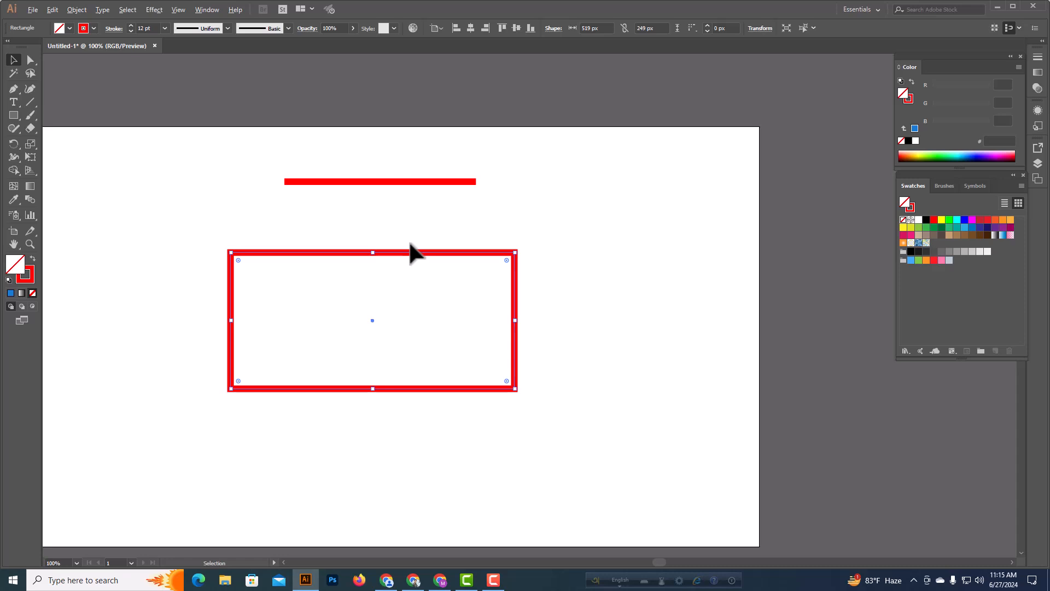
pyautogui.scroll(-1, 410, 241)
pyautogui.moveTo(340, 324); pyautogui.dragTo(404, 338)
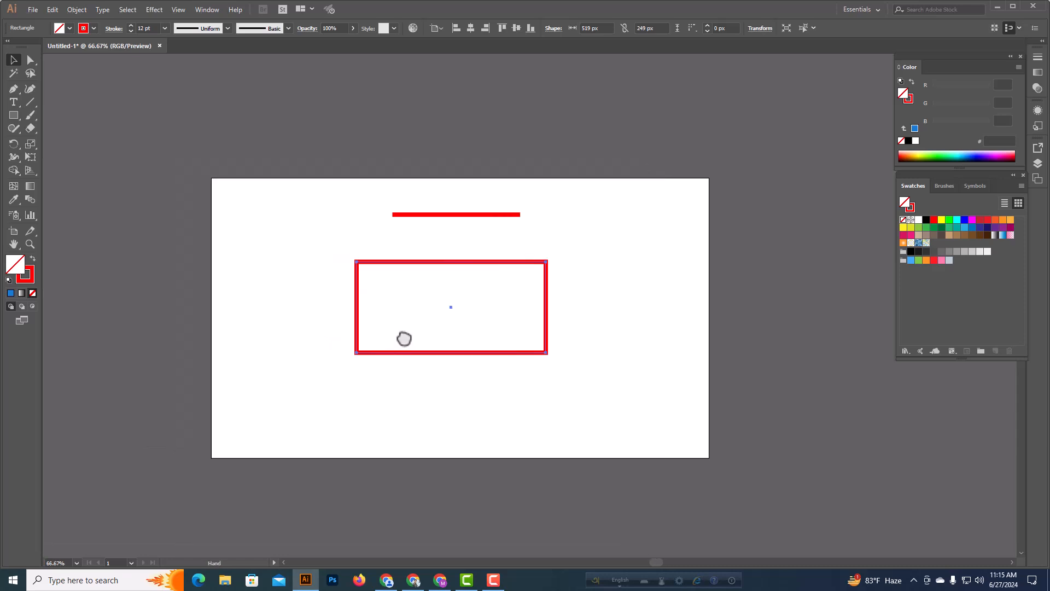
pyautogui.scroll(1, 497, 347)
pyautogui.scroll(1, 238, 190)
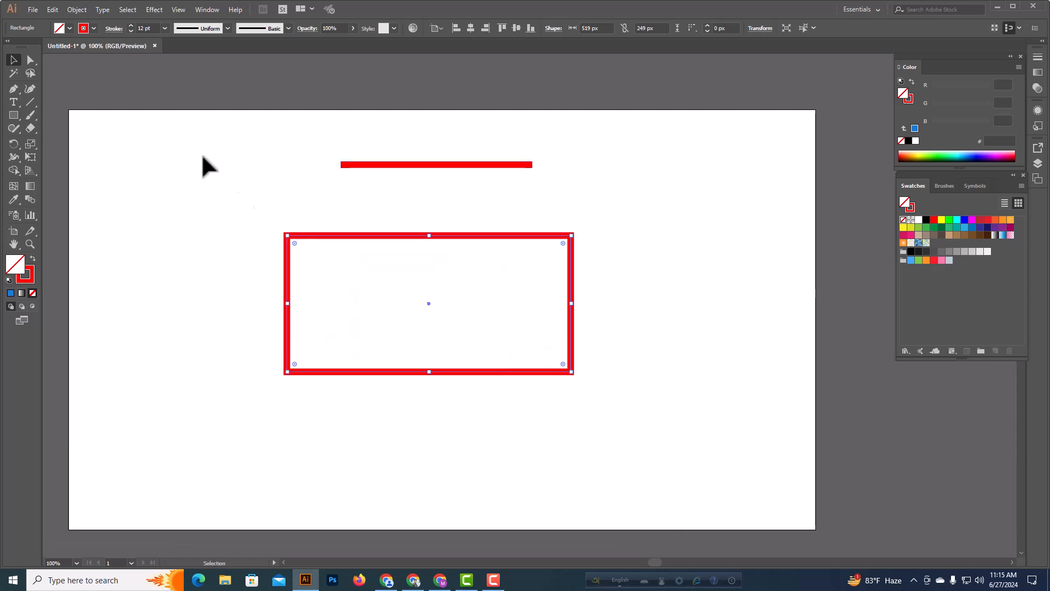
pyautogui.click(113, 29)
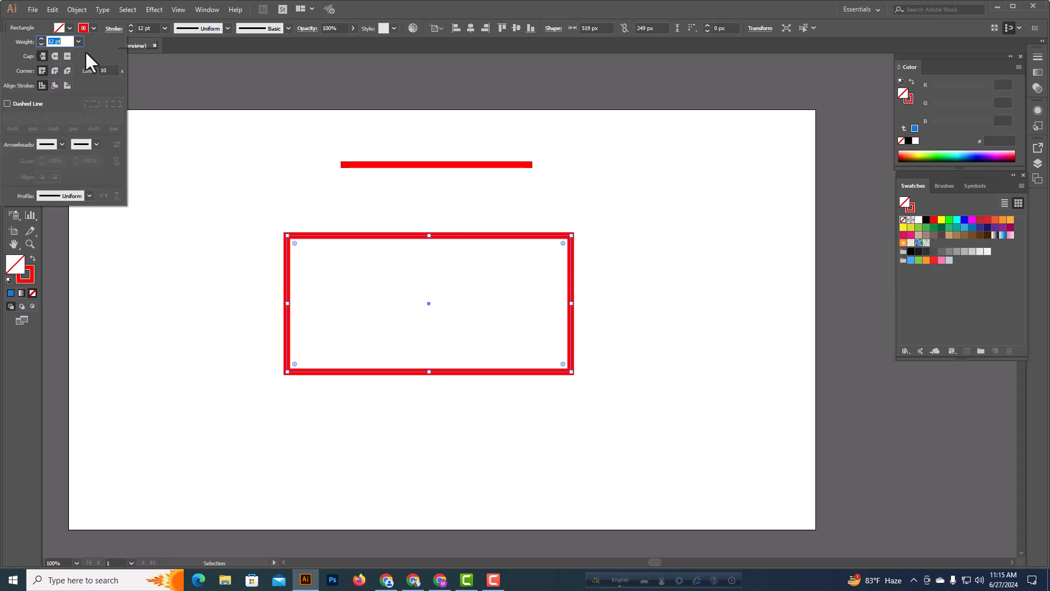
pyautogui.click(51, 57)
pyautogui.click(518, 236)
pyautogui.click(593, 221)
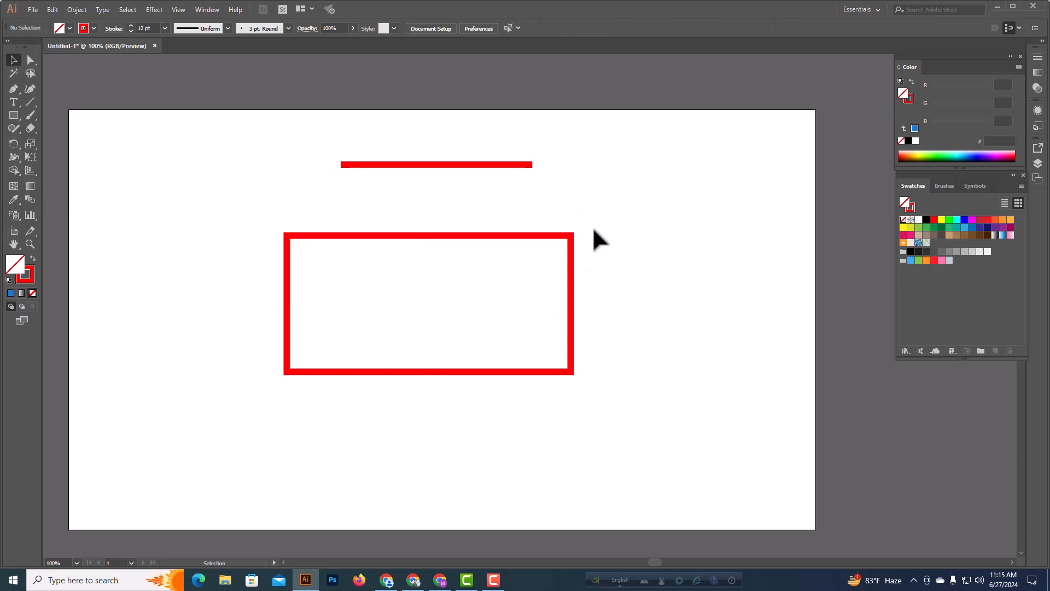
# Try a round join on the corners of the red-outlined rectangle's stroke.
pyautogui.doubleClick(477, 240)
pyautogui.doubleClick(667, 190)
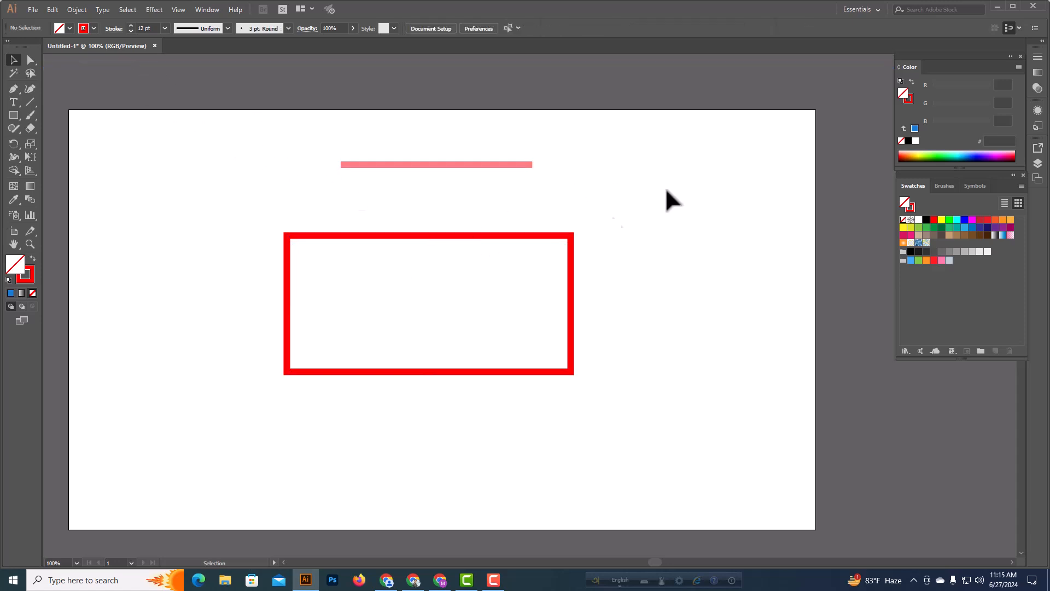
pyautogui.click(480, 239)
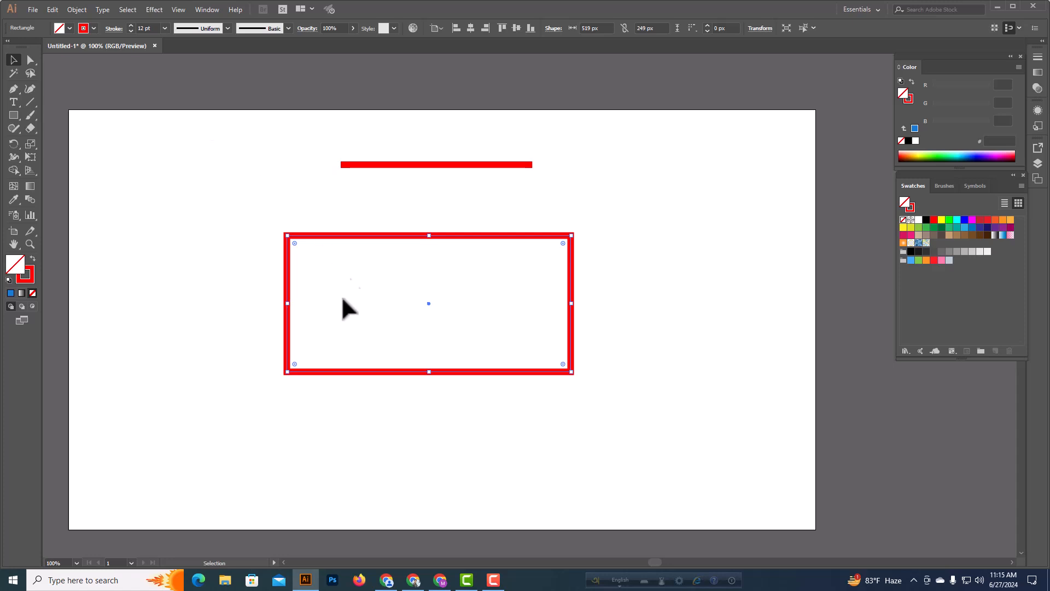
pyautogui.click(114, 30)
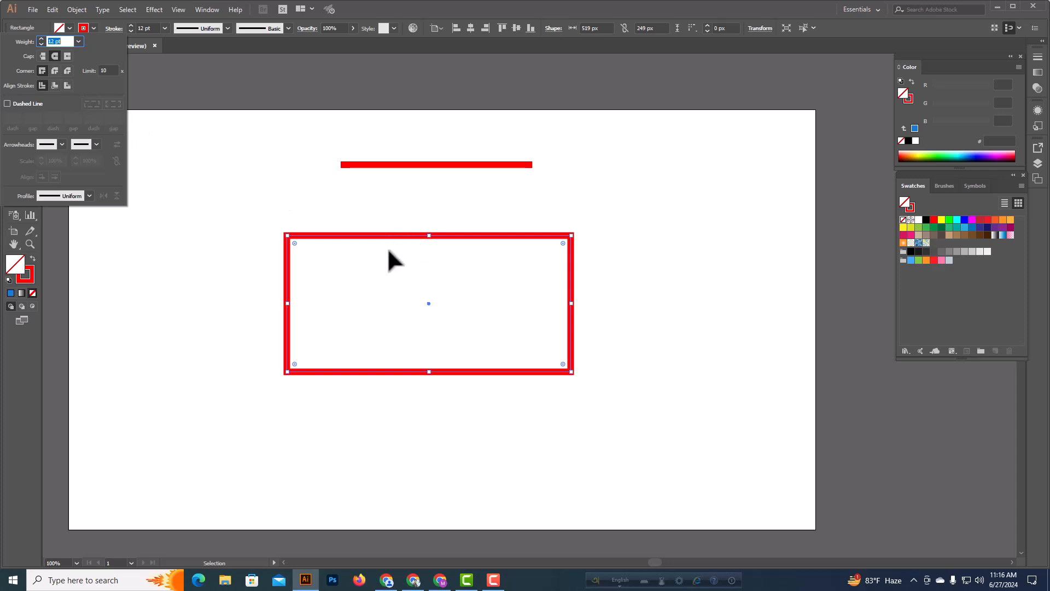
pyautogui.click(43, 70)
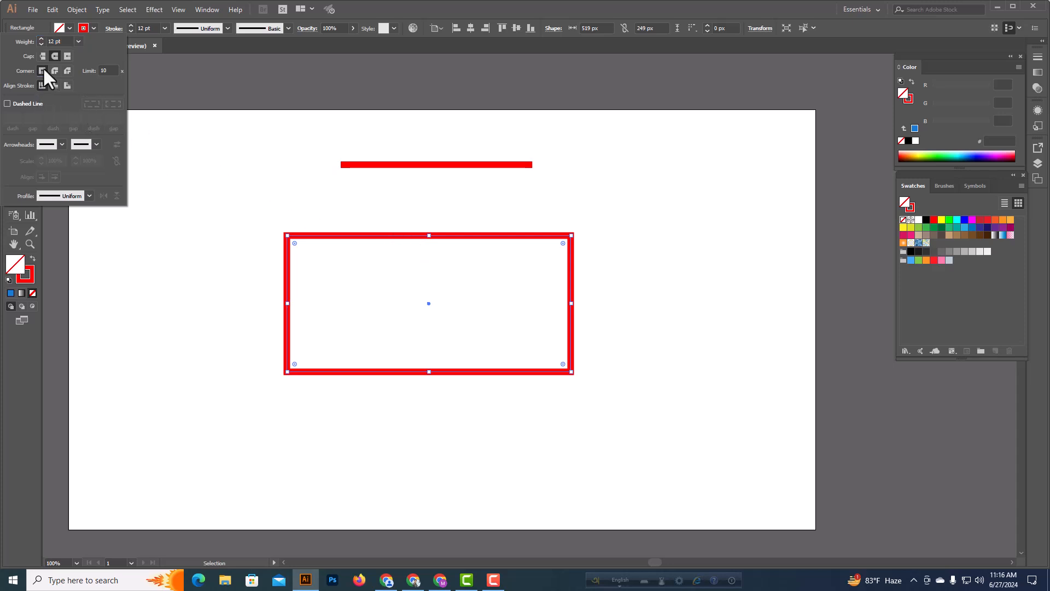
pyautogui.click(338, 194)
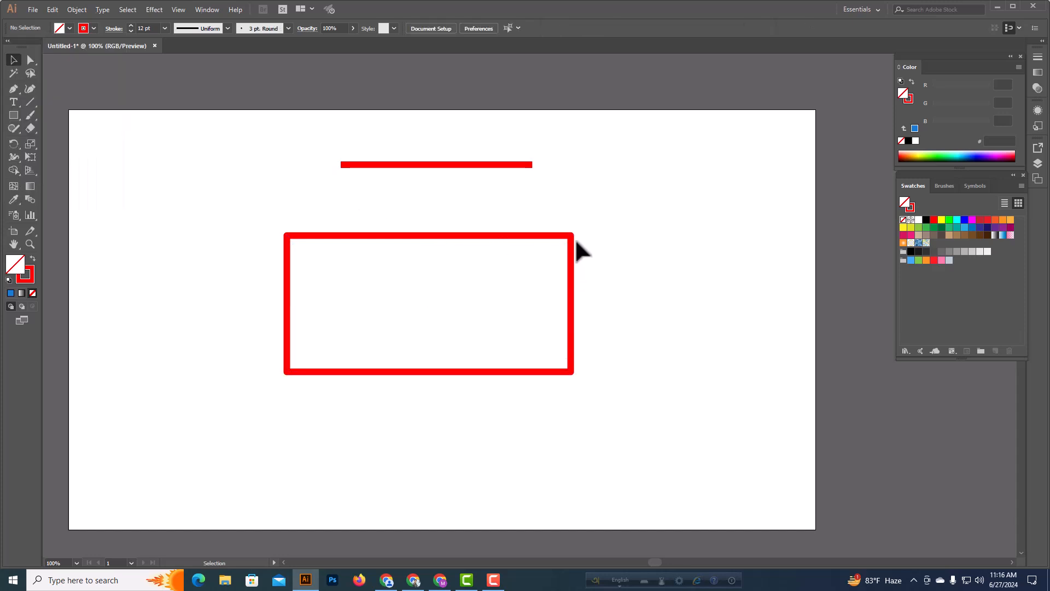
pyautogui.scroll(1, 575, 238)
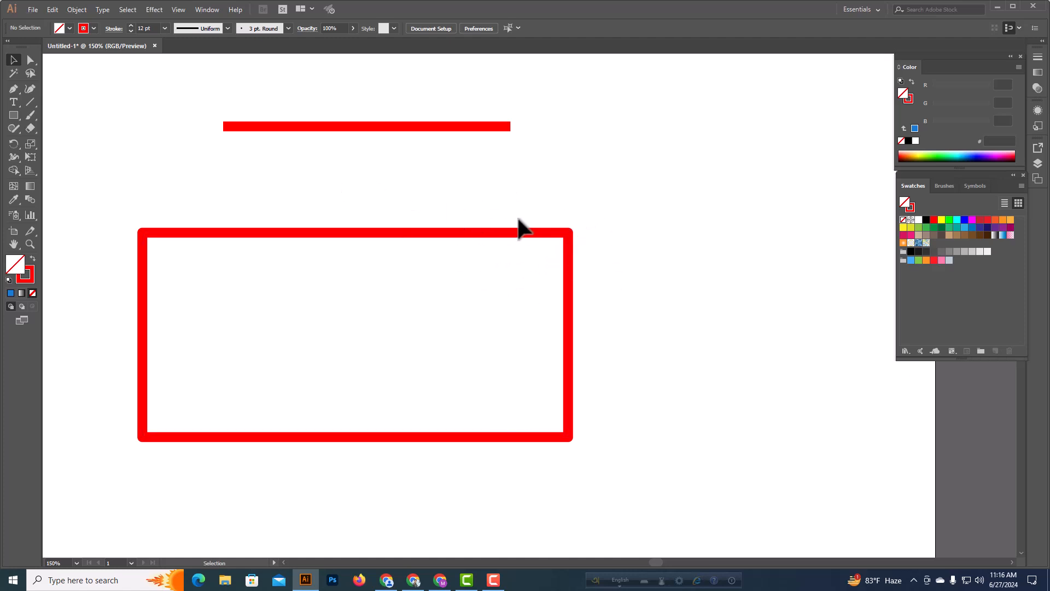
# Set the rectangle's stroke corners to bevel join and inspect a corner in a 400% view.
pyautogui.click(374, 234)
pyautogui.click(117, 30)
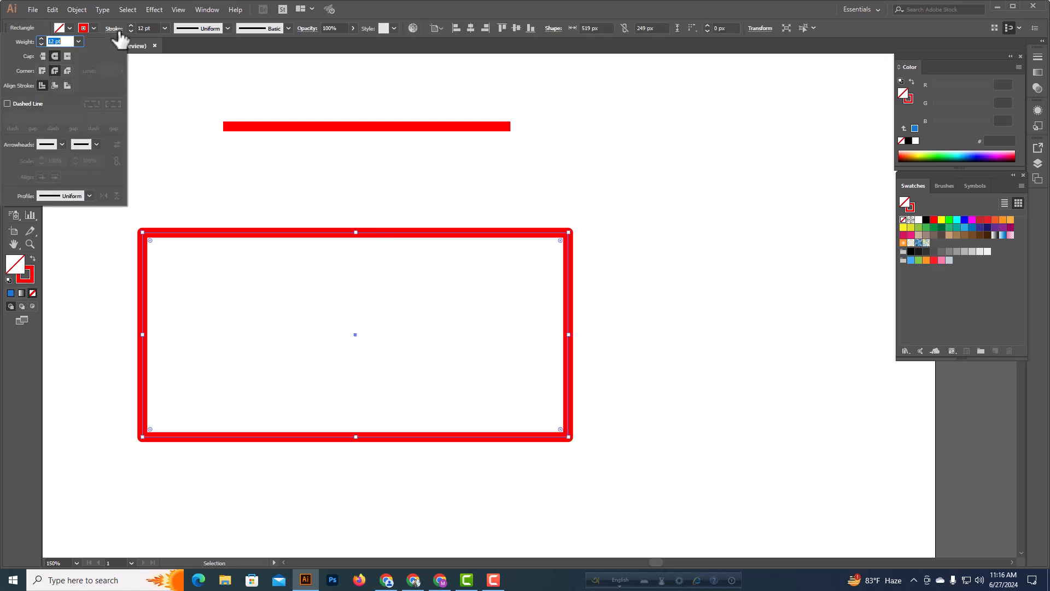
pyautogui.click(69, 75)
pyautogui.click(638, 233)
pyautogui.click(623, 228)
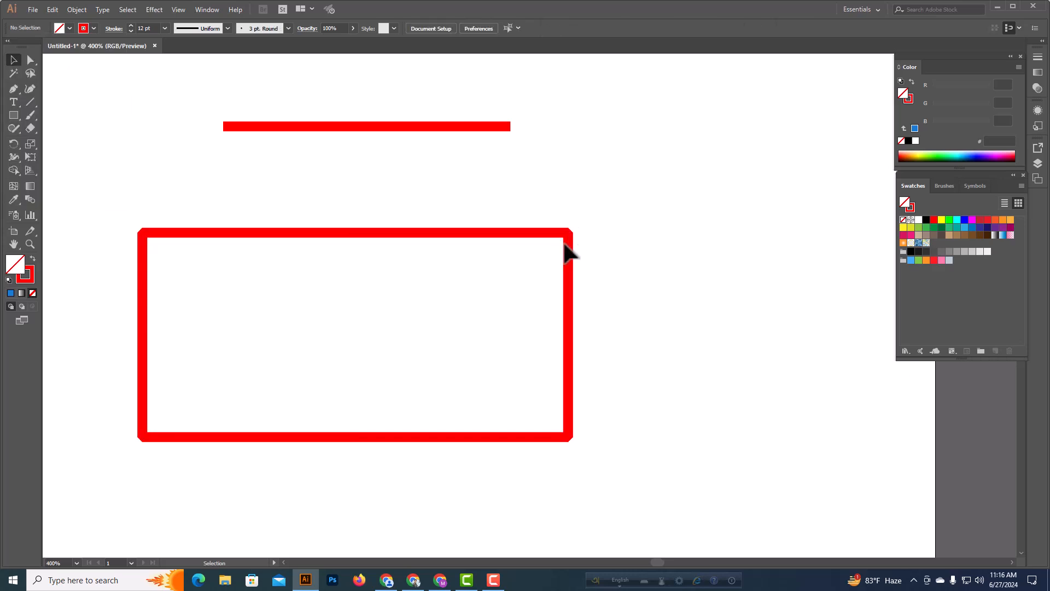
pyautogui.scroll(1, 569, 239)
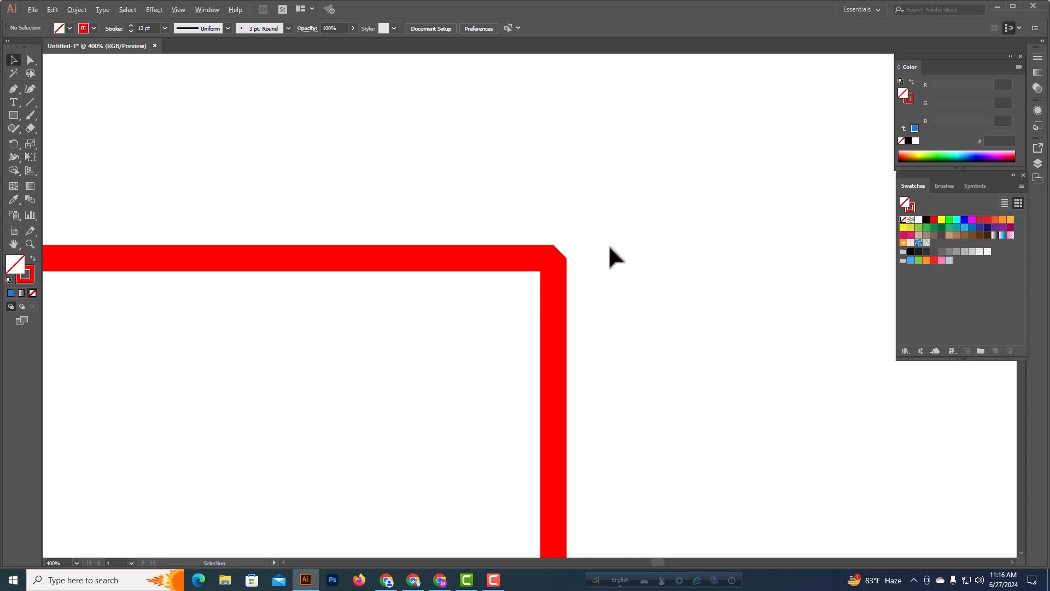
pyautogui.hotkey('ctrl', '1')
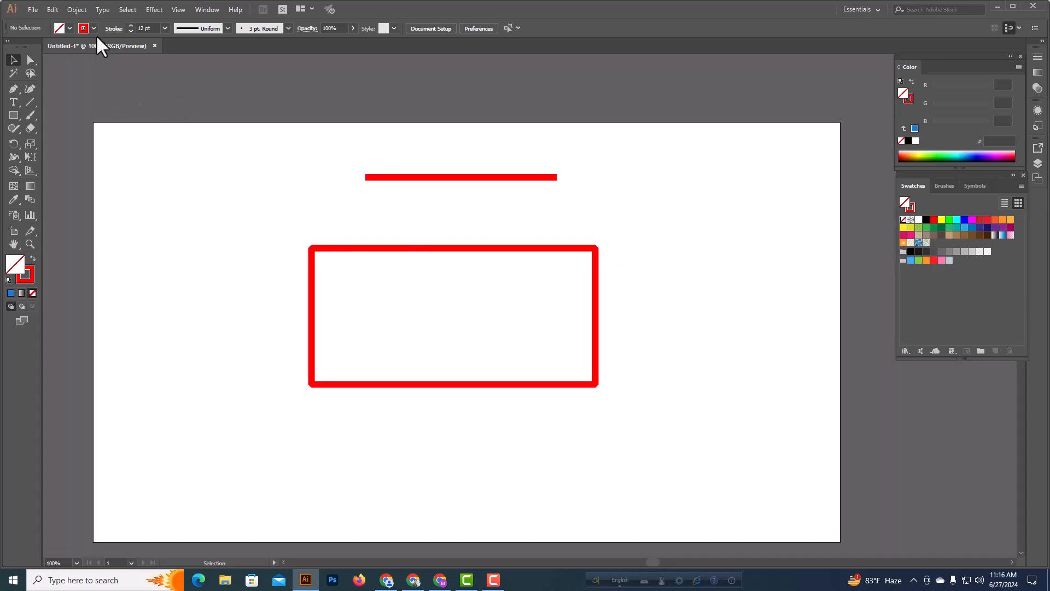
# Delete the red-outlined rectangle and the red line above it from the artboard.
pyautogui.click(113, 29)
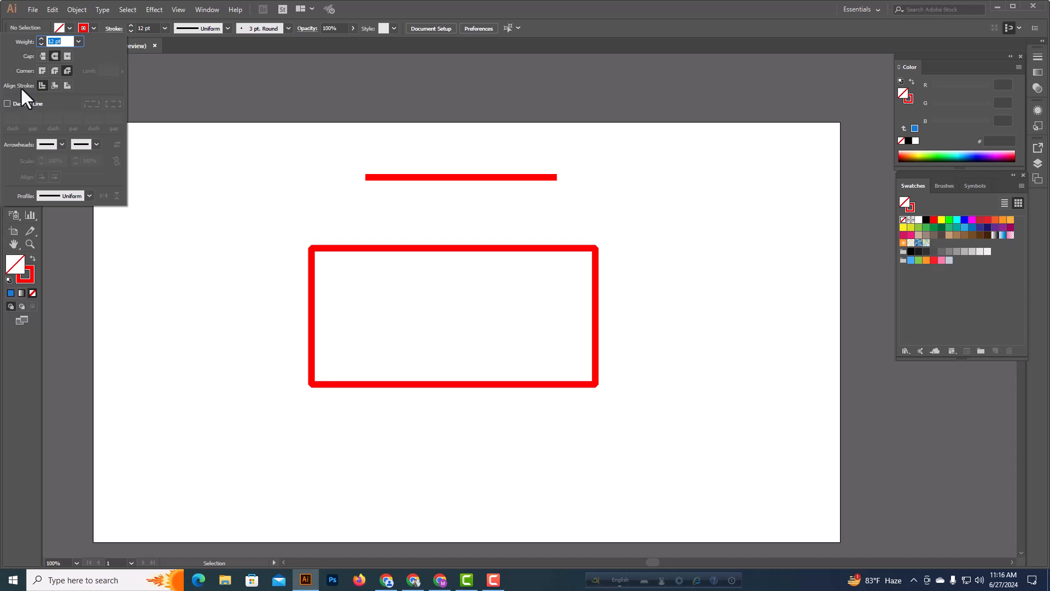
pyautogui.click(301, 156)
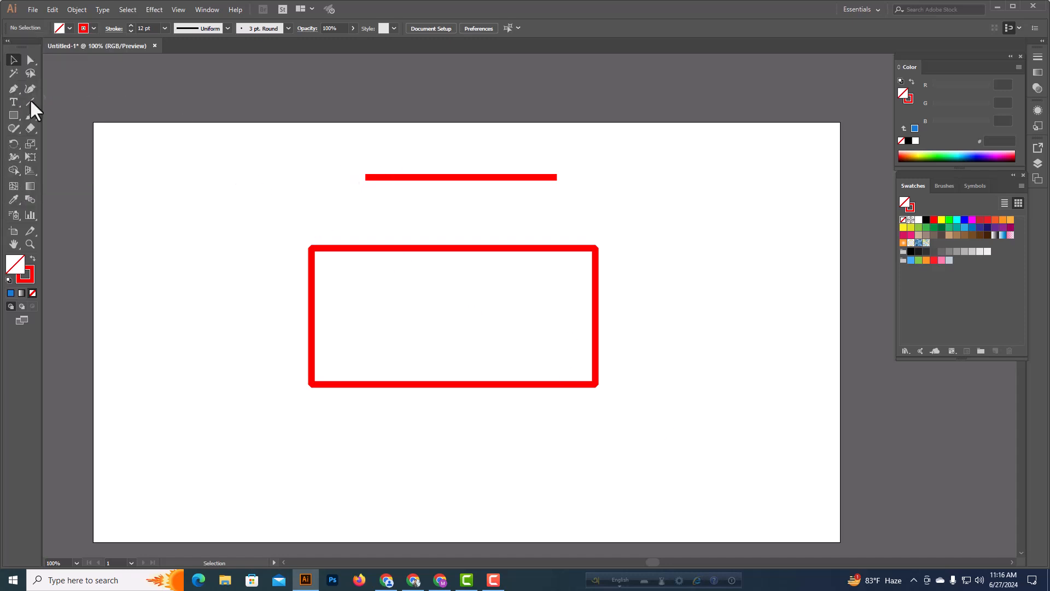
pyautogui.moveTo(274, 190); pyautogui.dragTo(639, 435)
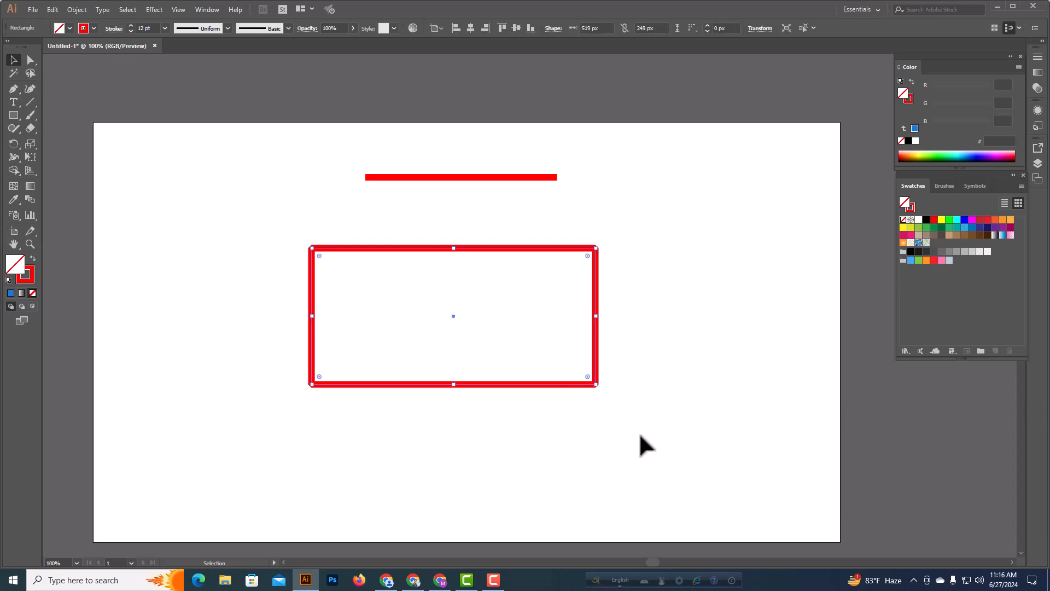
pyautogui.press('Delete')
pyautogui.moveTo(342, 144); pyautogui.dragTo(554, 313)
pyautogui.press('Delete')
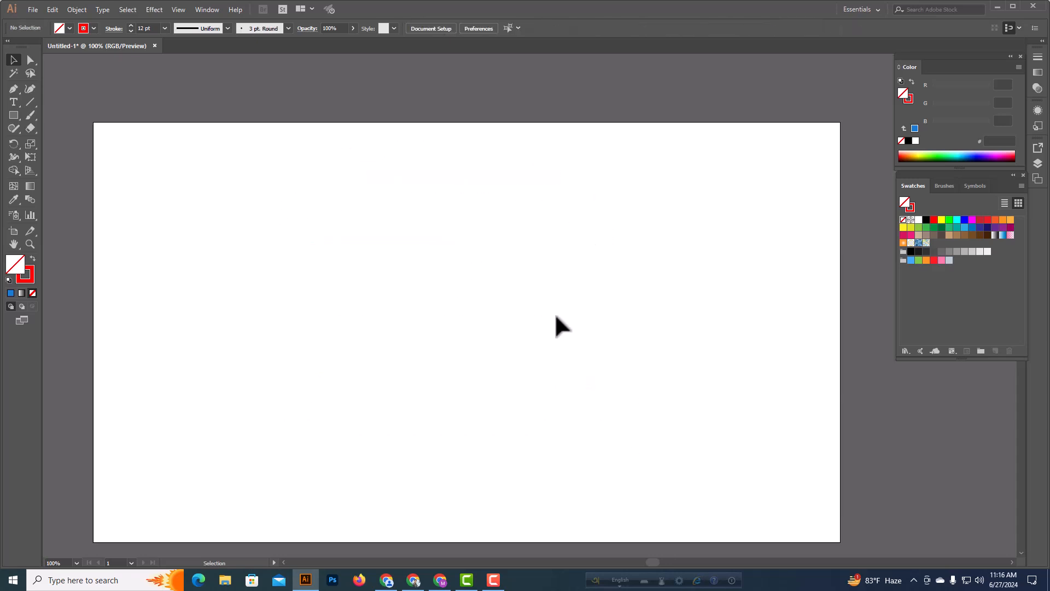
# With nothing selected, set the fill color to the red swatch and the stroke color to the black swatch.
pyautogui.click(70, 29)
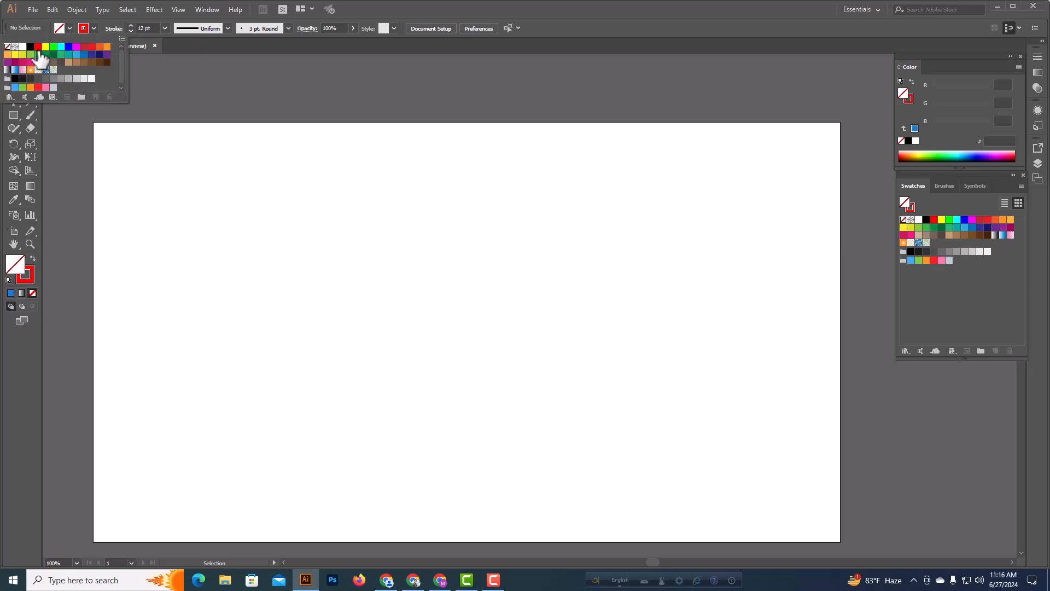
pyautogui.click(37, 46)
pyautogui.click(94, 26)
pyautogui.click(30, 46)
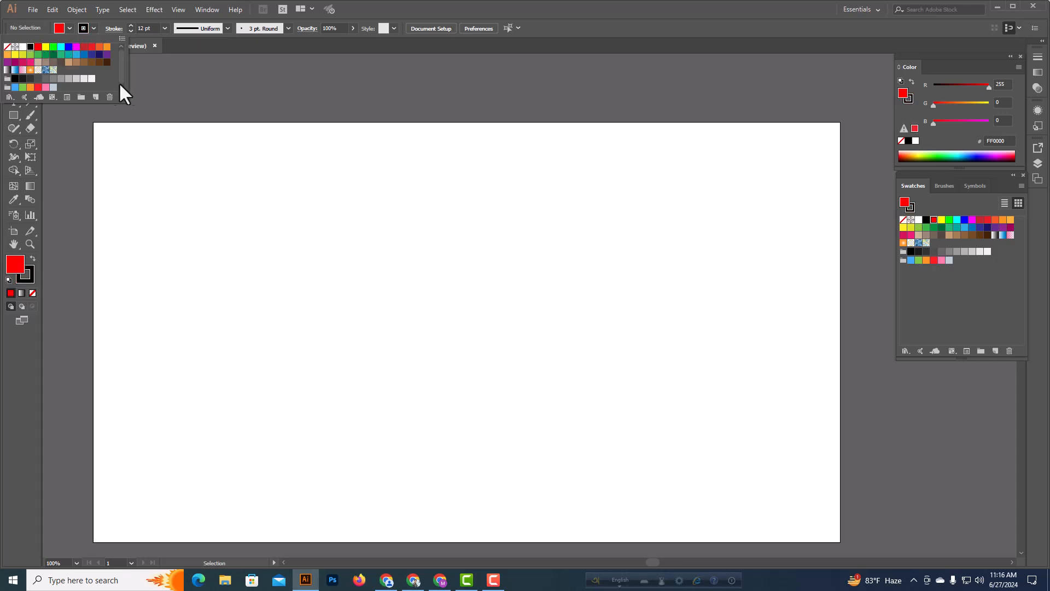
# Draw a rectangle about 587 px wide and 253 px high in the middle of the artboard.
pyautogui.click(14, 115)
pyautogui.moveTo(304, 270); pyautogui.dragTo(625, 408)
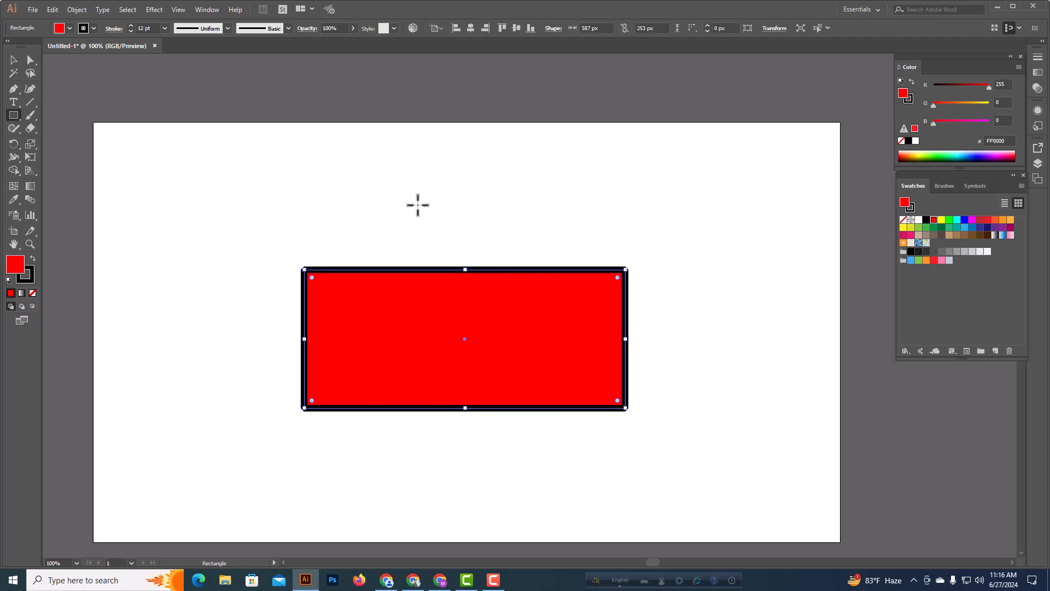
pyautogui.scroll(-2, 417, 206)
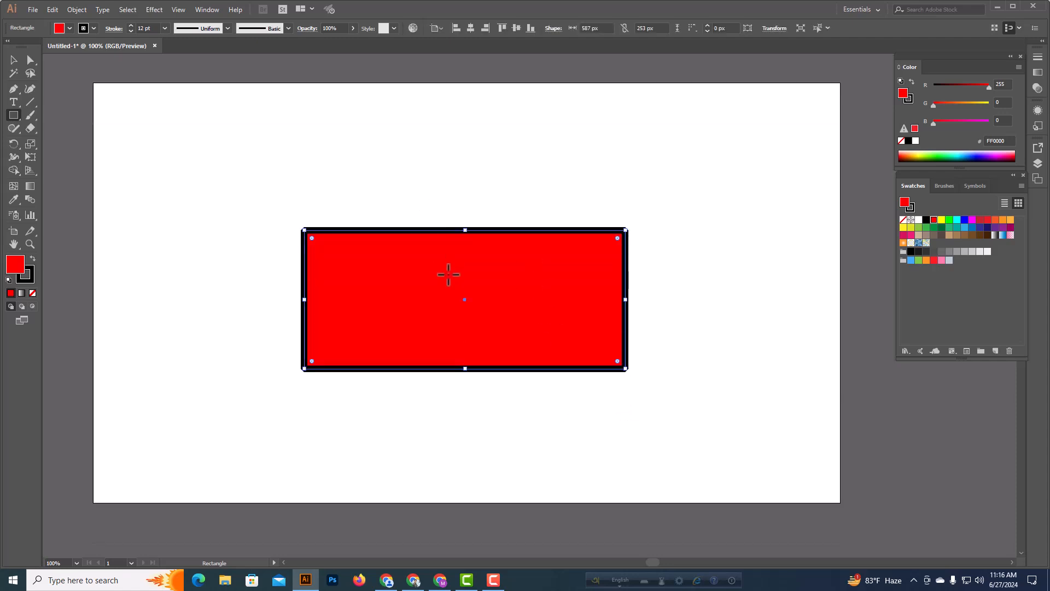
# Set the corners of the new rectangle's black stroke to miter join and deselect it.
pyautogui.click(112, 29)
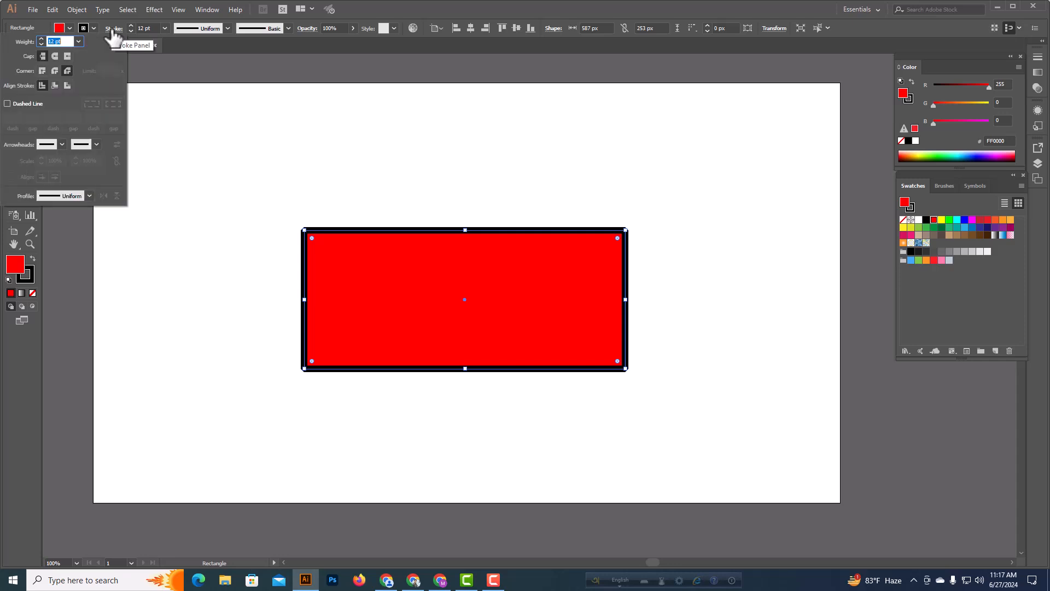
pyautogui.click(43, 70)
pyautogui.click(273, 162)
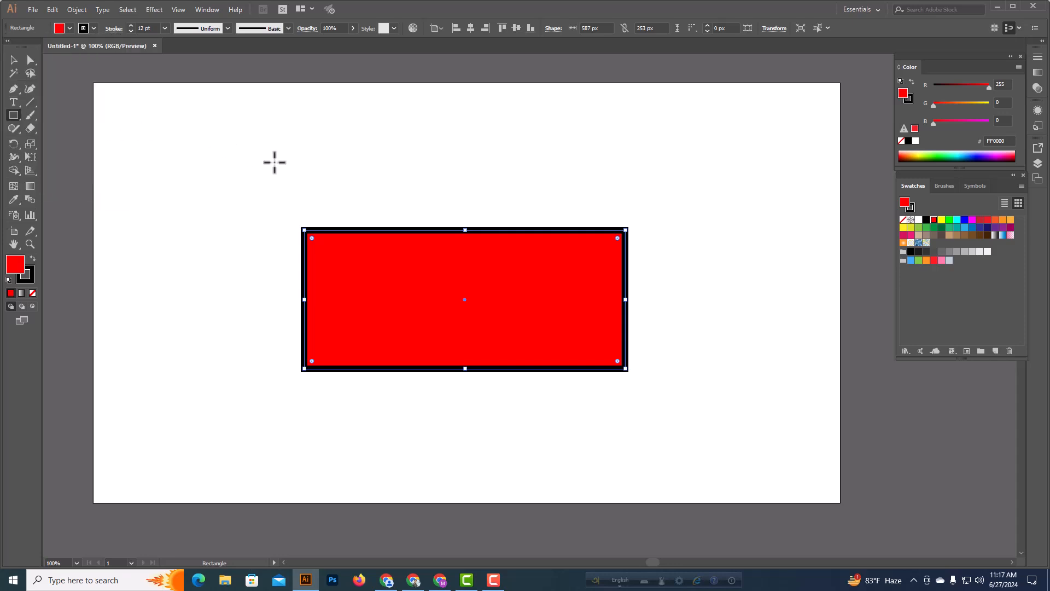
pyautogui.click(544, 313)
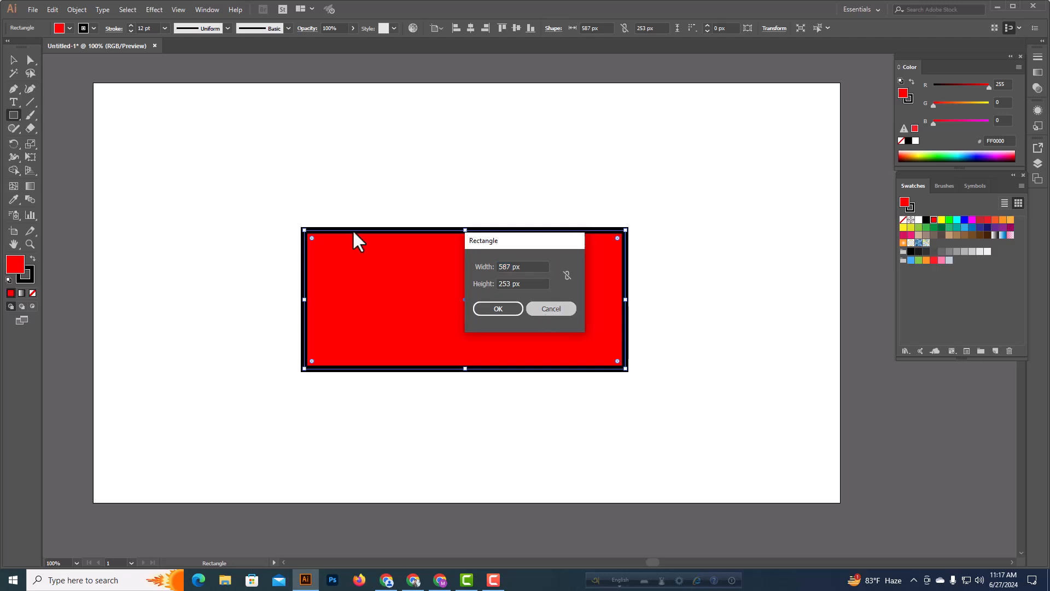
pyautogui.click(13, 60)
pyautogui.click(282, 225)
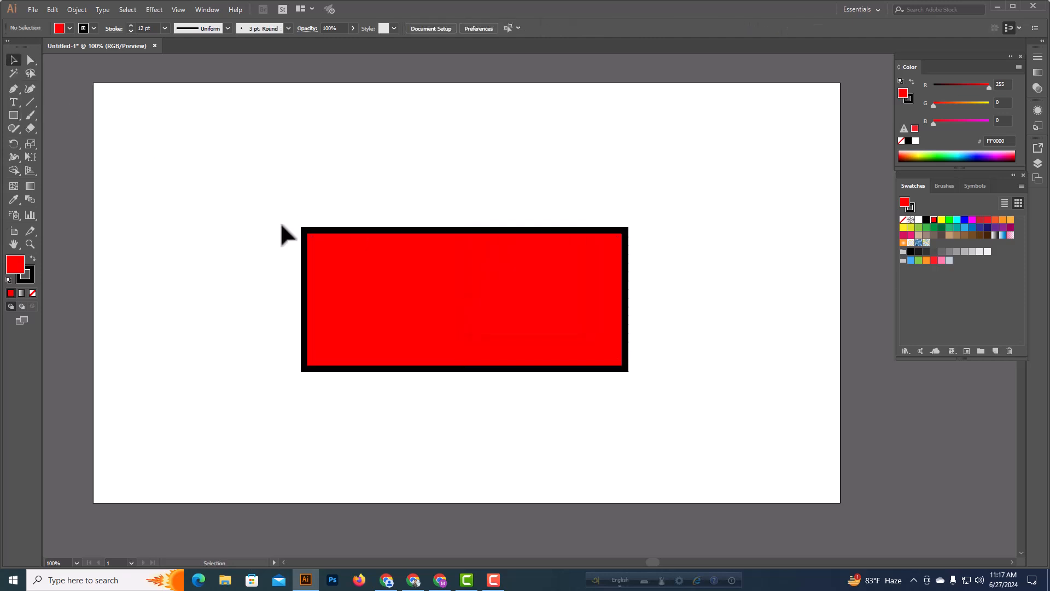
pyautogui.scroll(-1, 333, 265)
pyautogui.scroll(1, 490, 311)
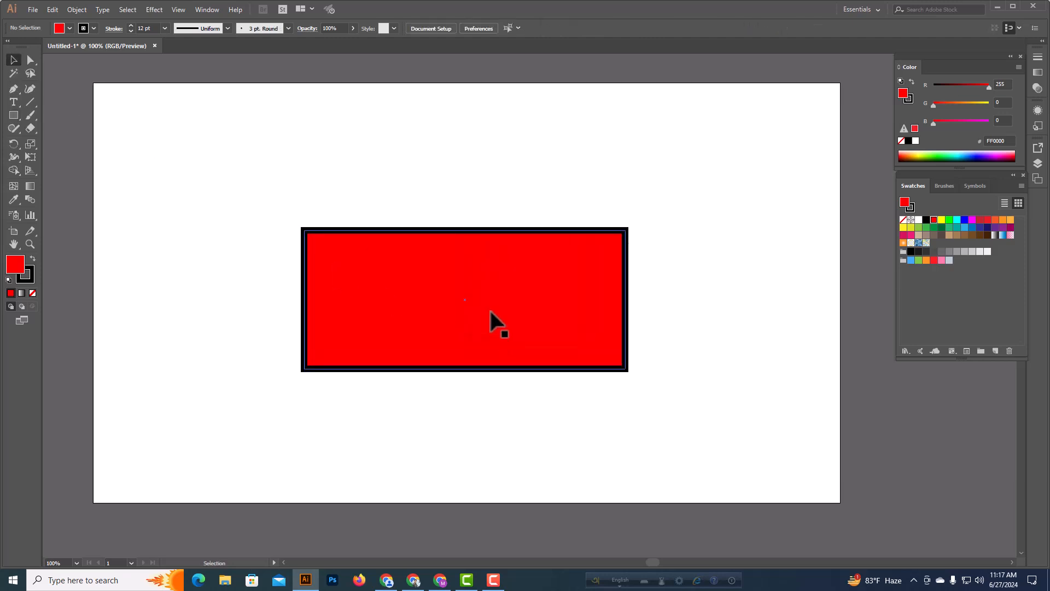
# Try the red rectangle's black stroke aligned to the inside, back to center, inside again, and finally outside.
pyautogui.click(113, 30)
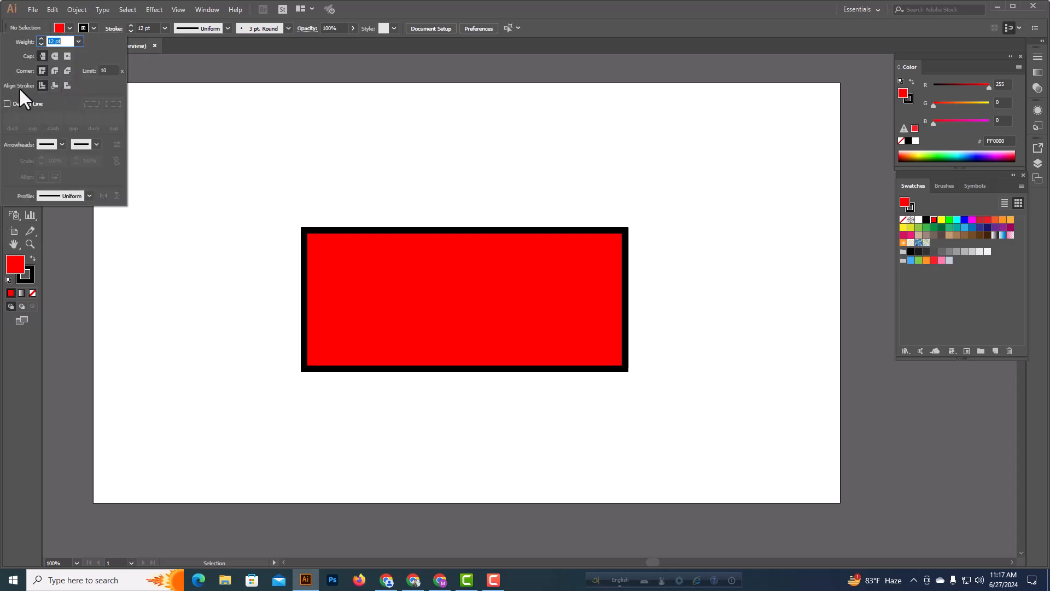
pyautogui.click(262, 174)
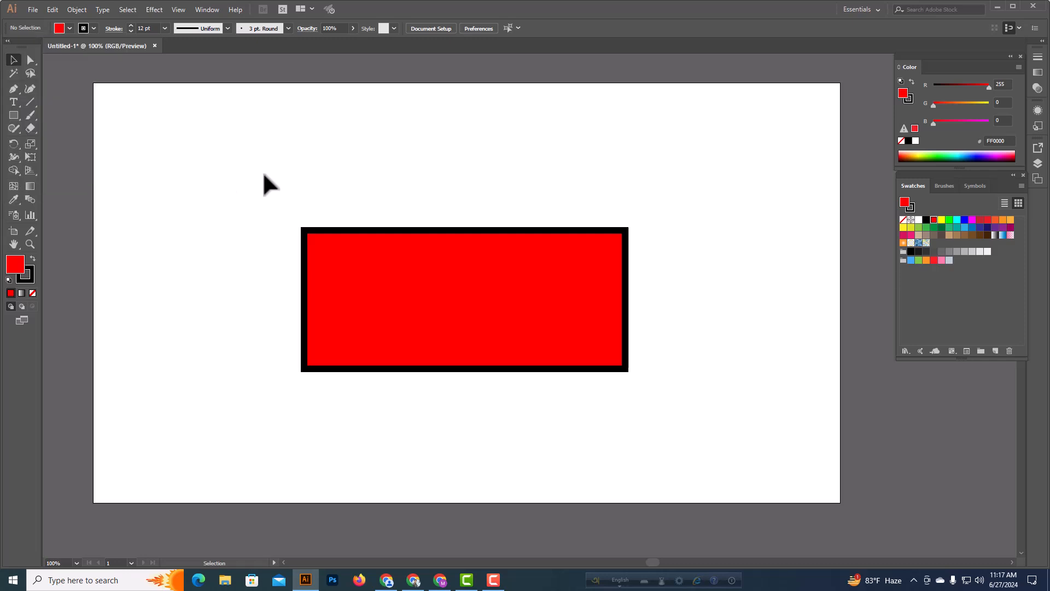
pyautogui.click(480, 297)
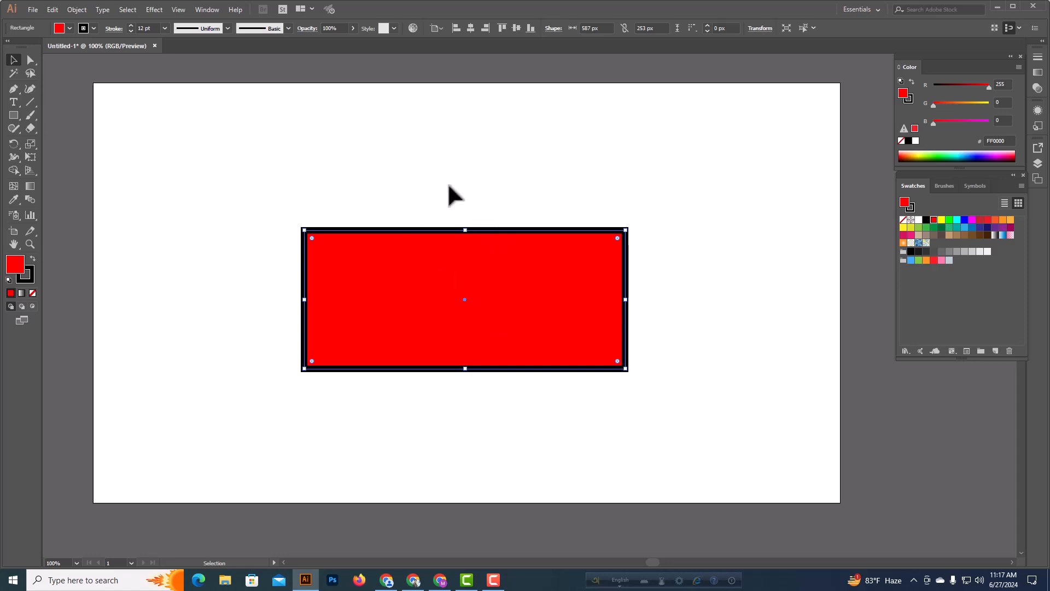
pyautogui.click(120, 30)
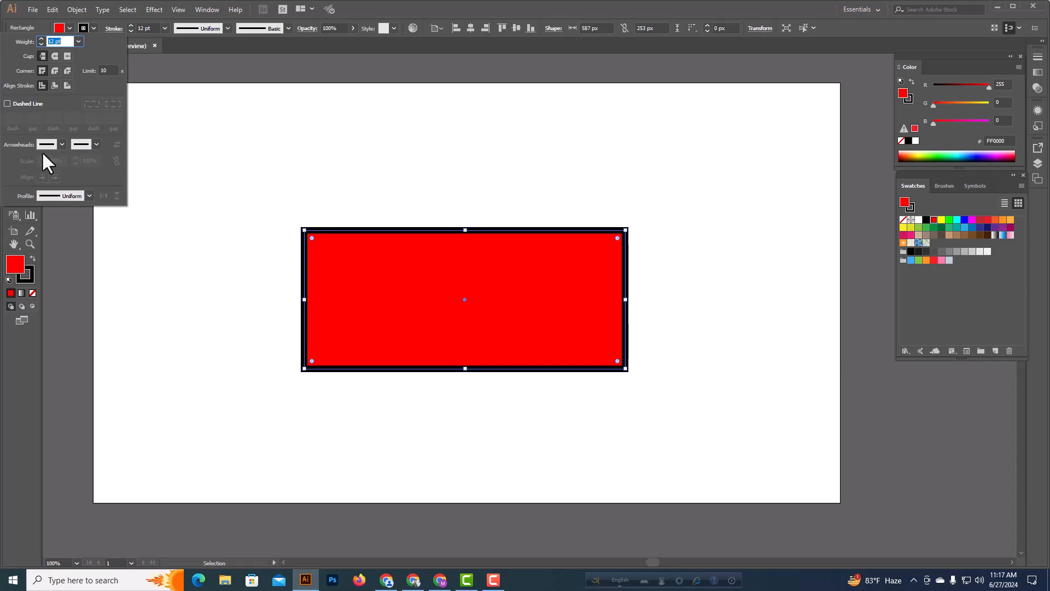
pyautogui.click(57, 87)
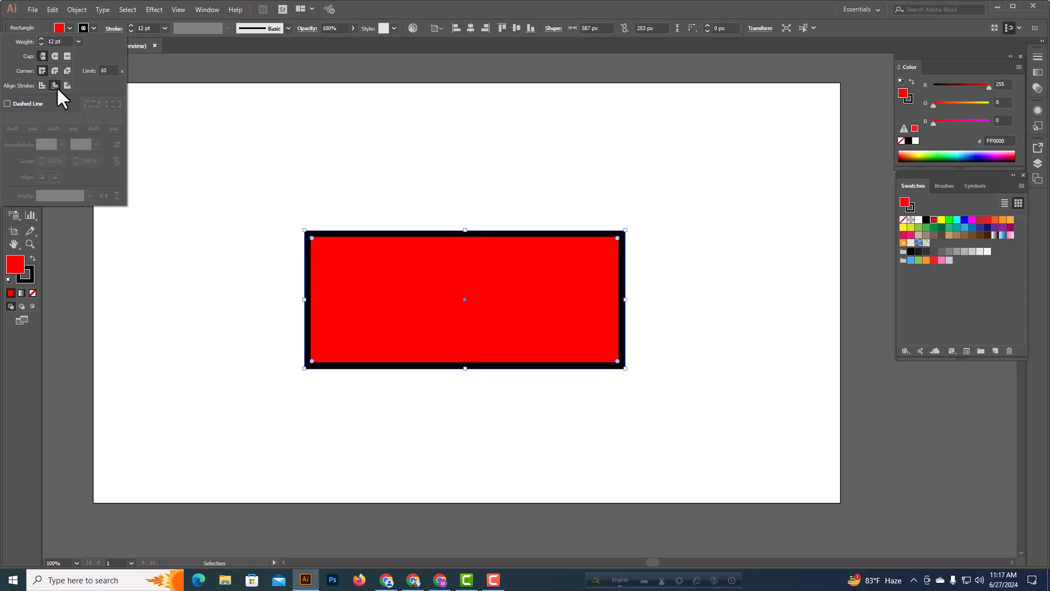
pyautogui.click(42, 86)
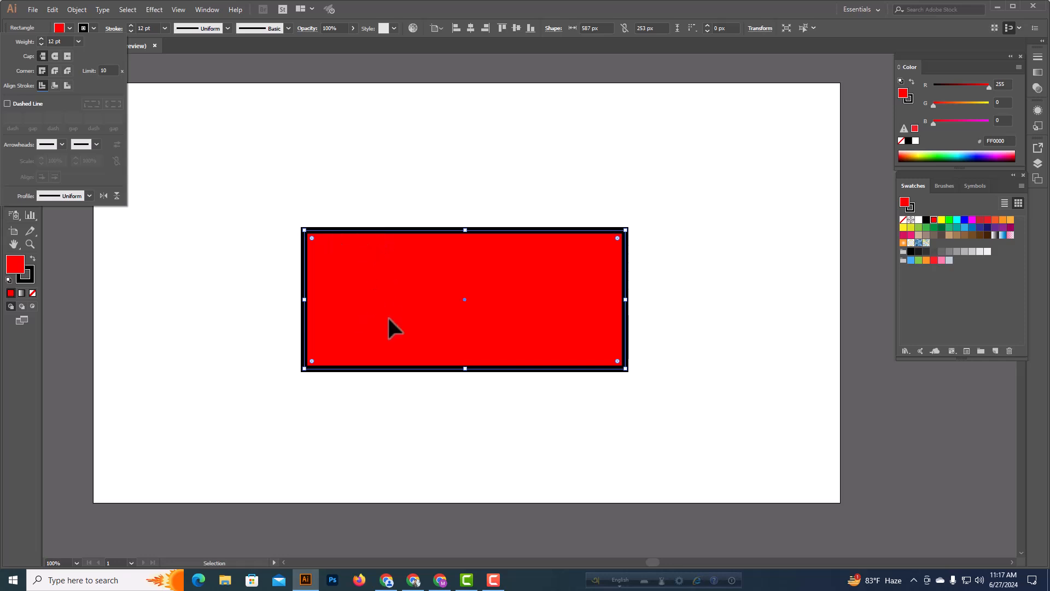
pyautogui.click(57, 88)
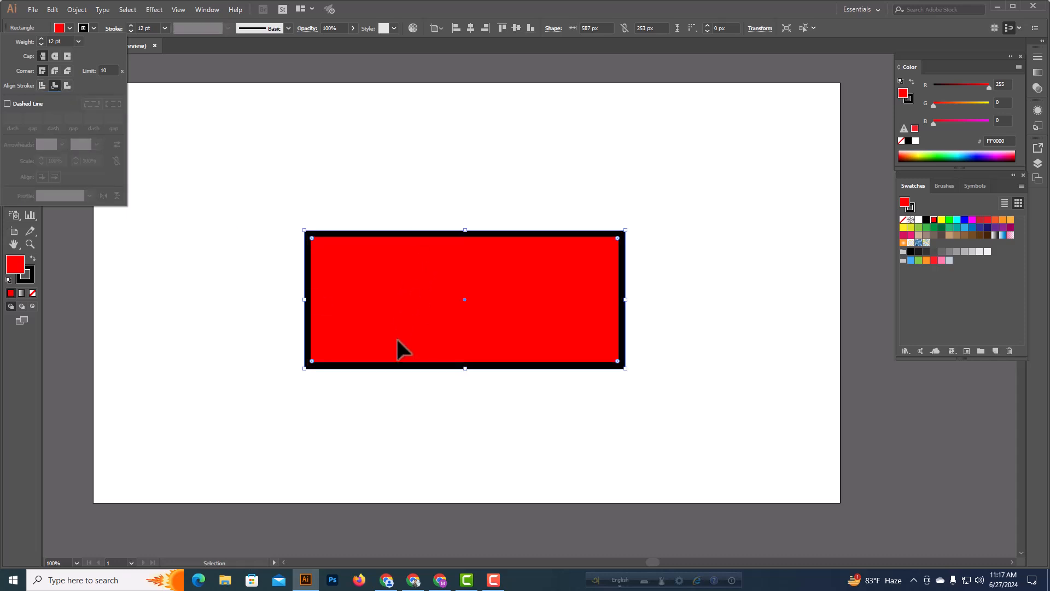
pyautogui.click(66, 84)
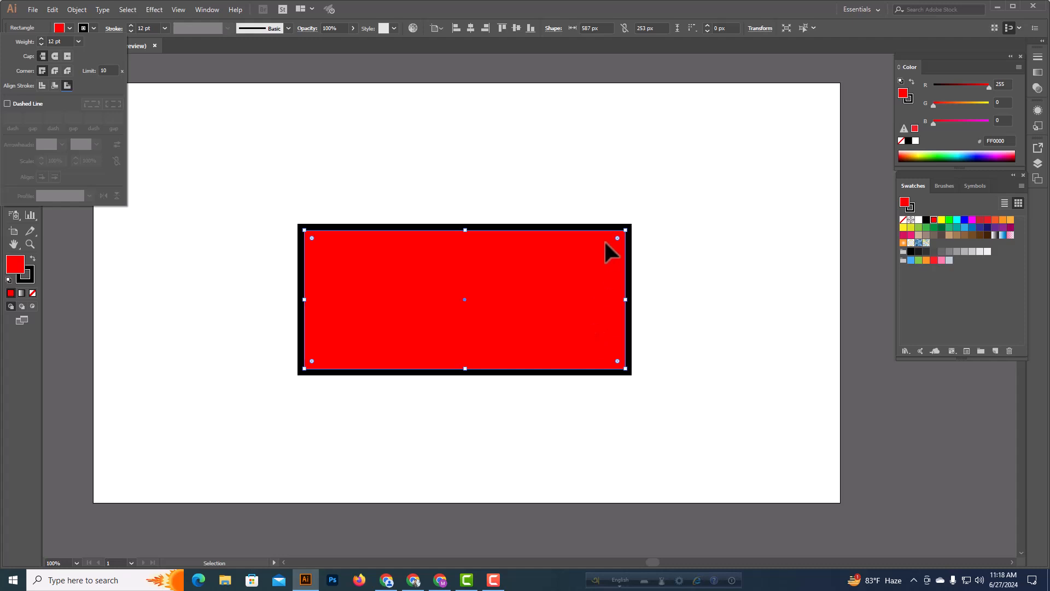
pyautogui.click(317, 156)
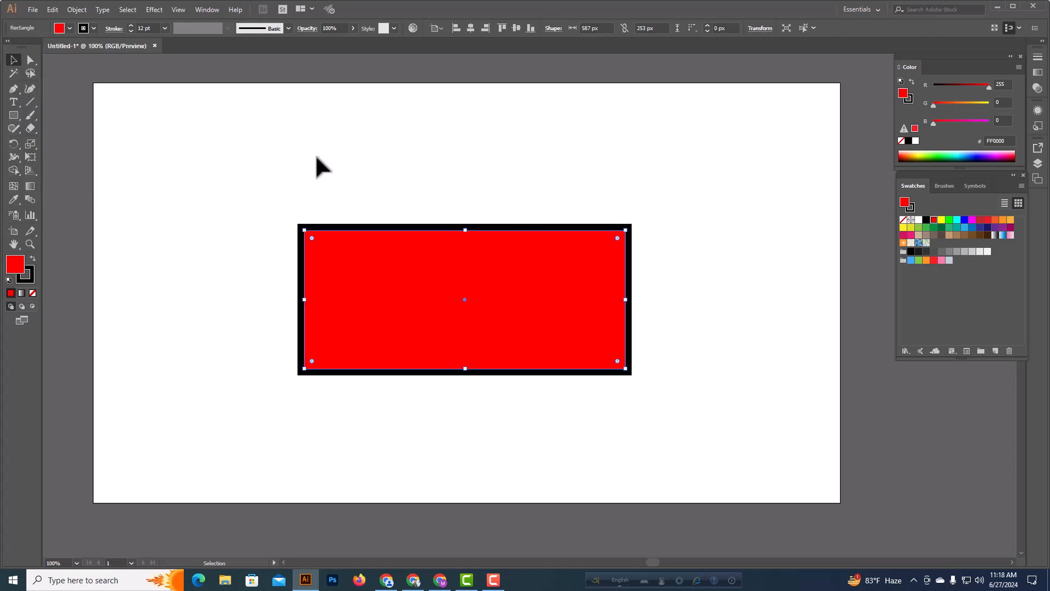
# Delete the rectangle and draw a horizontal line about 628 px long across the upper middle of the artboard.
pyautogui.click(110, 31)
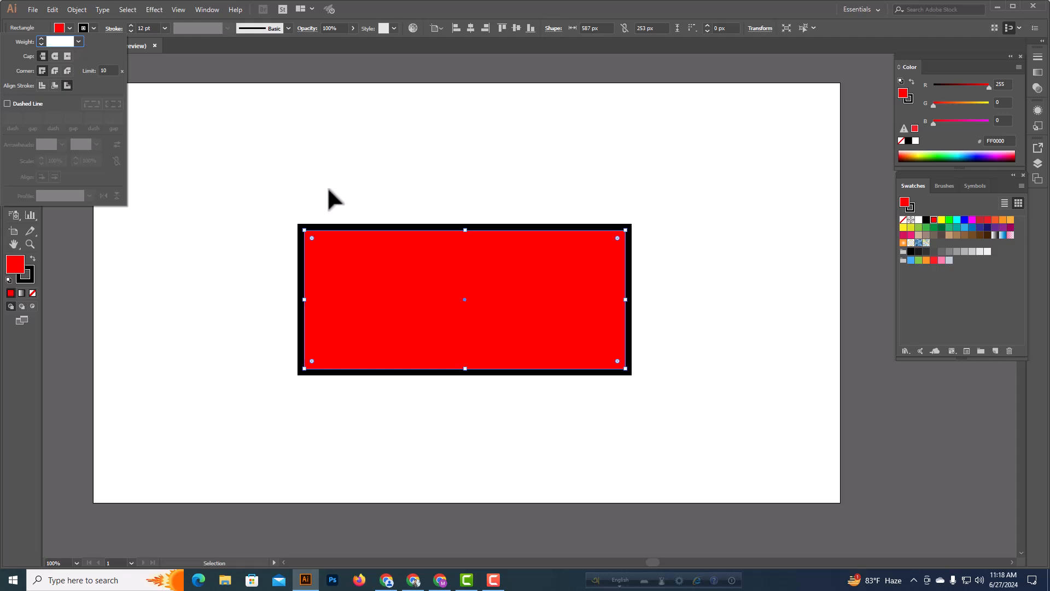
pyautogui.click(331, 194)
pyautogui.press('Delete')
pyautogui.click(29, 103)
pyautogui.moveTo(298, 235); pyautogui.dragTo(639, 277)
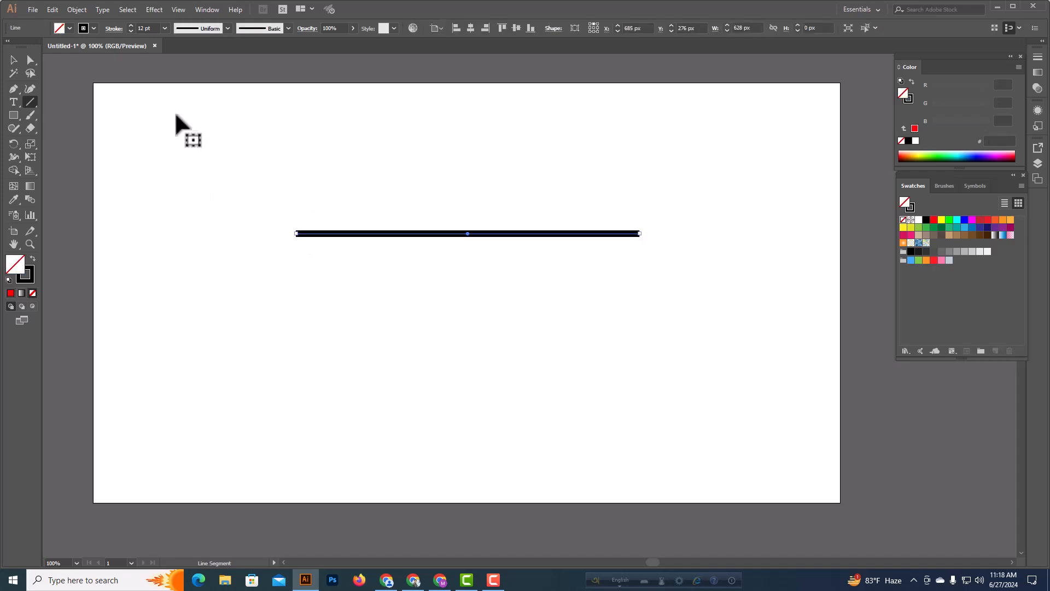
# Make the line's stroke dashed and set the dash length to 9 pt.
pyautogui.click(111, 29)
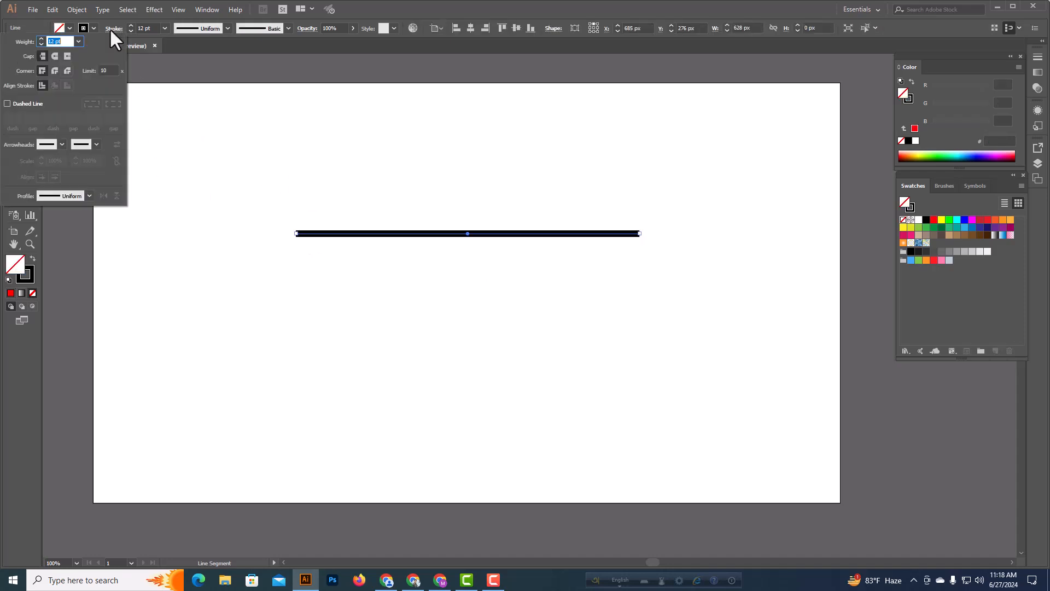
pyautogui.click(7, 103)
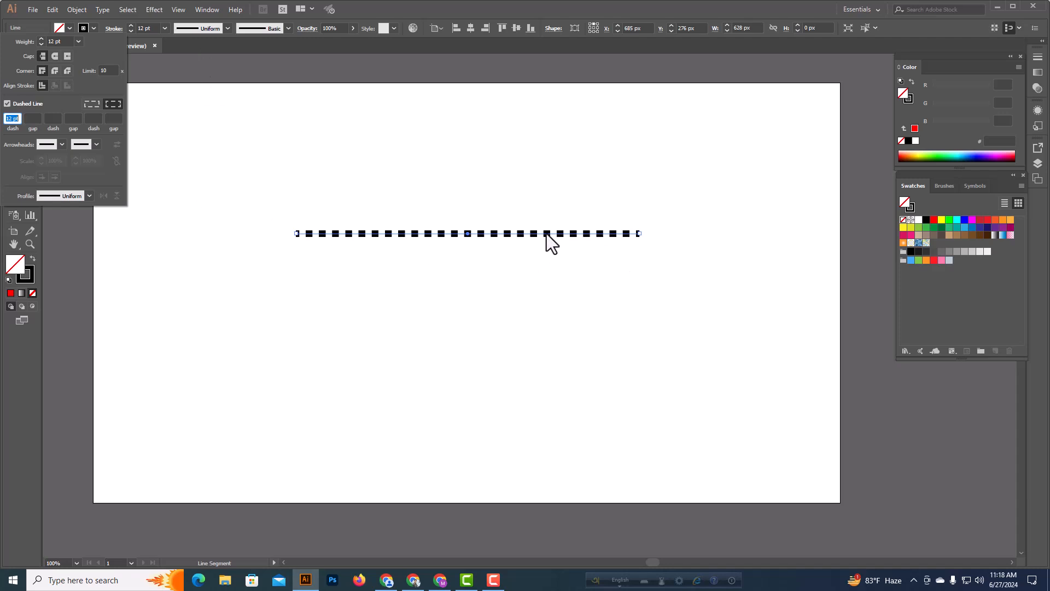
pyautogui.click(11, 118)
pyautogui.doubleClick(12, 118)
pyautogui.write('7')
pyautogui.press('Return')
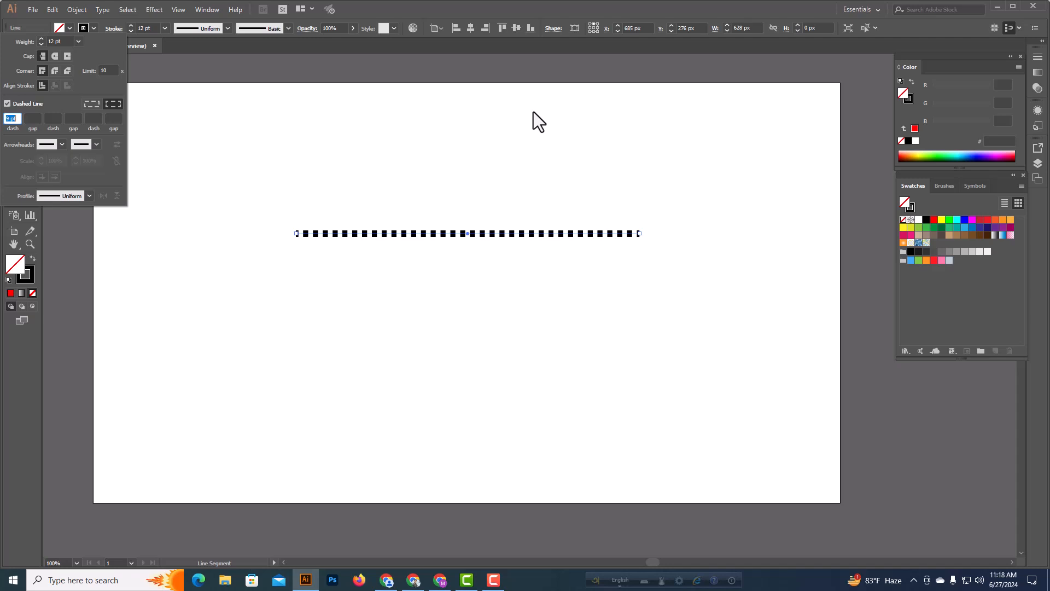
# Try dash lengths from 4 to 27 pt and finally 19 pt on the line, and turn its dashing off.
pyautogui.write('4')
pyautogui.press('Return')
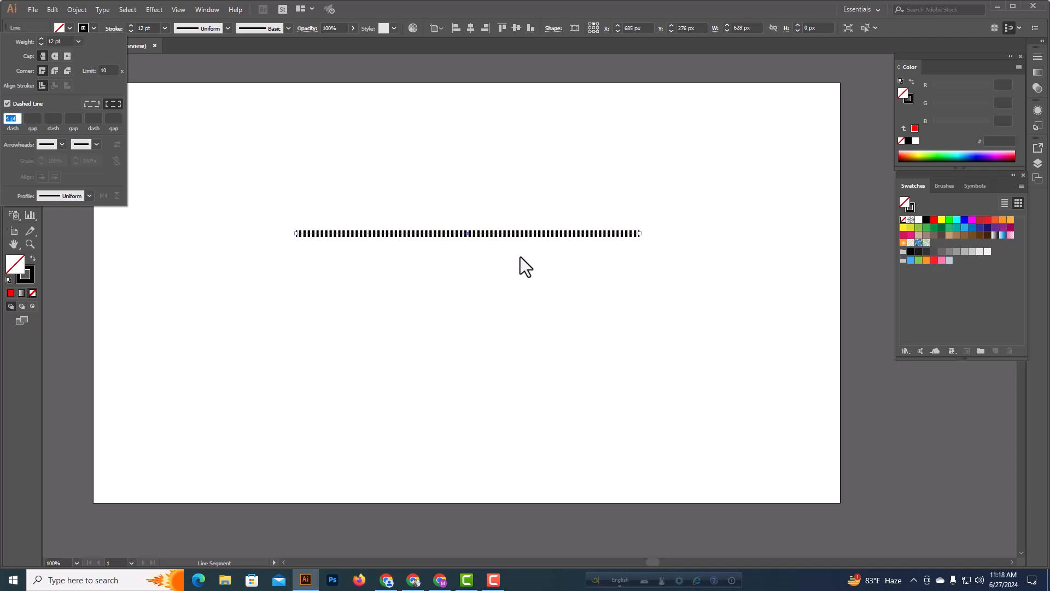
pyautogui.write('12')
pyautogui.press('Return')
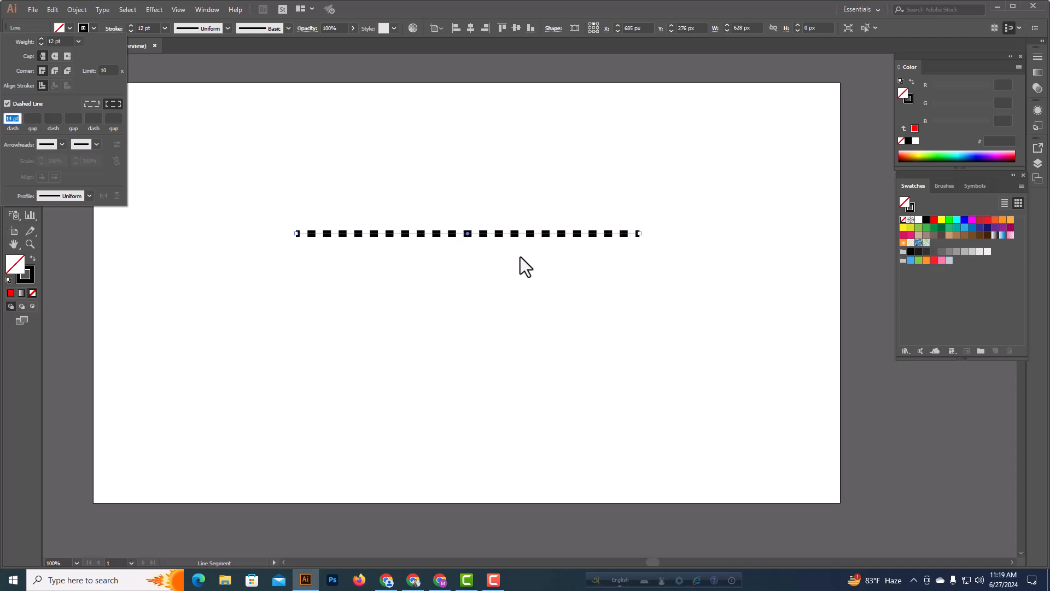
pyautogui.write('20')
pyautogui.press('Return')
pyautogui.write('25')
pyautogui.press('Return')
pyautogui.write('27')
pyautogui.press('Return')
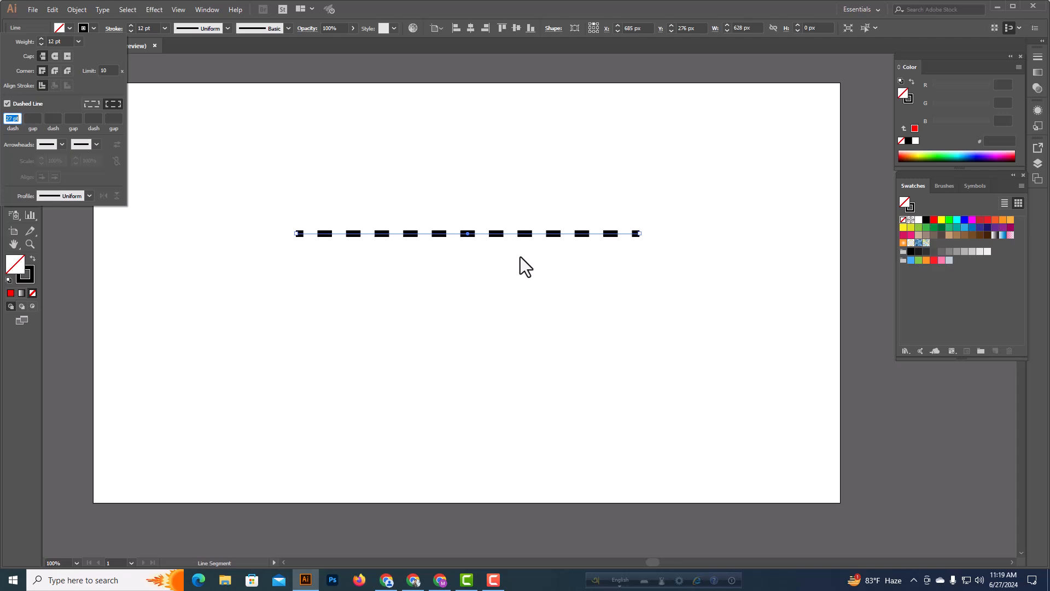
pyautogui.write('19')
pyautogui.press('Return')
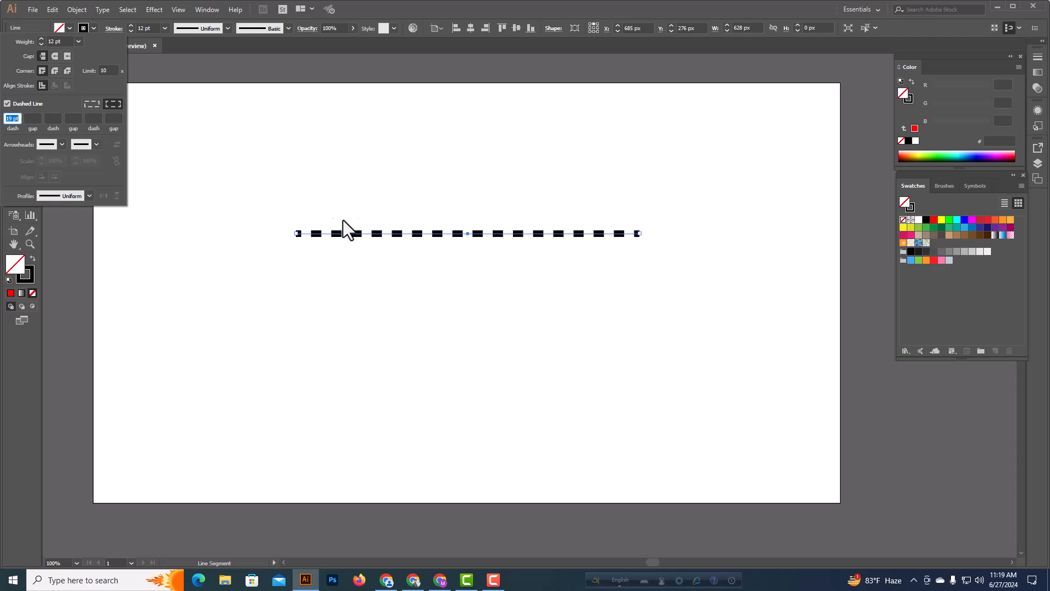
pyautogui.click(13, 103)
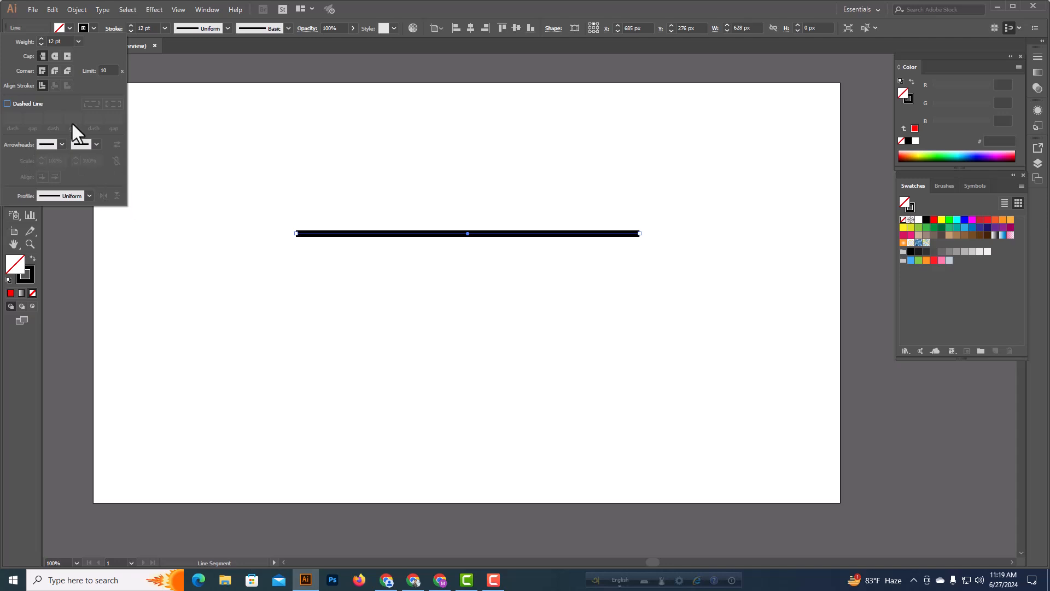
# Add Arrow 1 as the arrowhead at the line's start point and change it to Arrow 6.
pyautogui.click(64, 148)
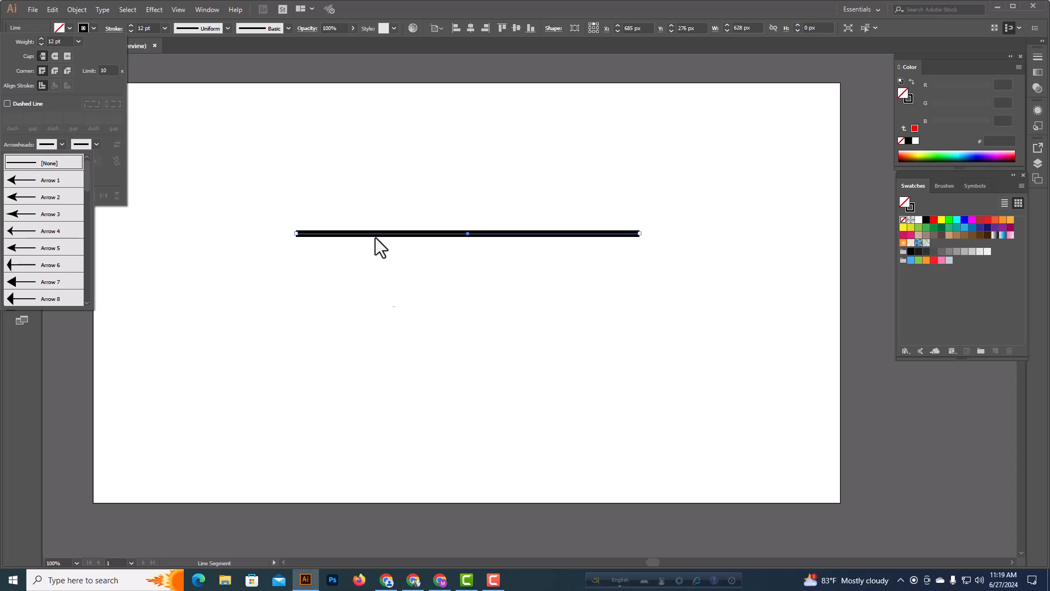
pyautogui.click(18, 181)
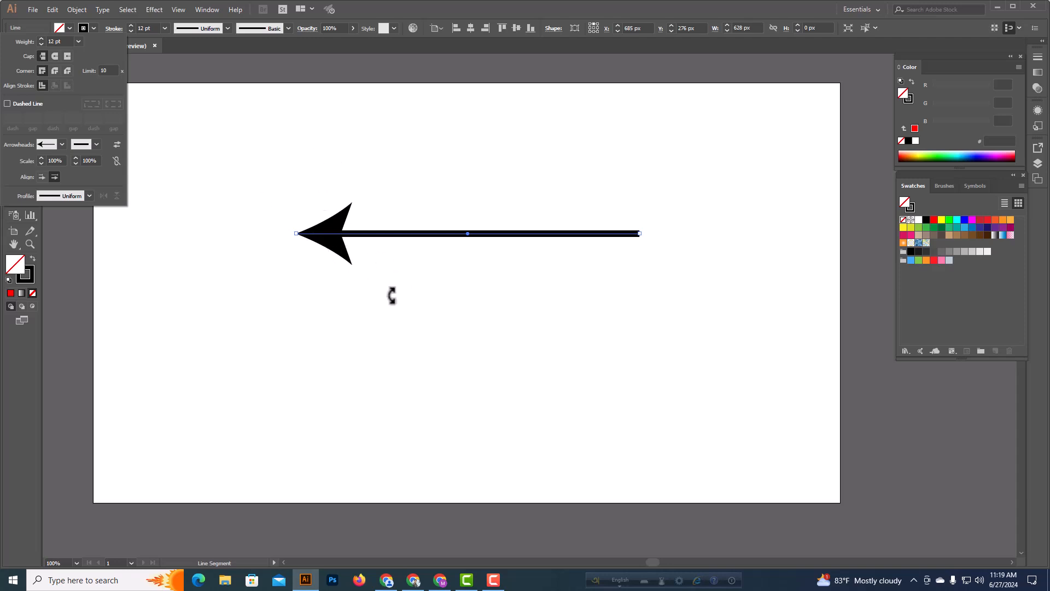
pyautogui.click(59, 144)
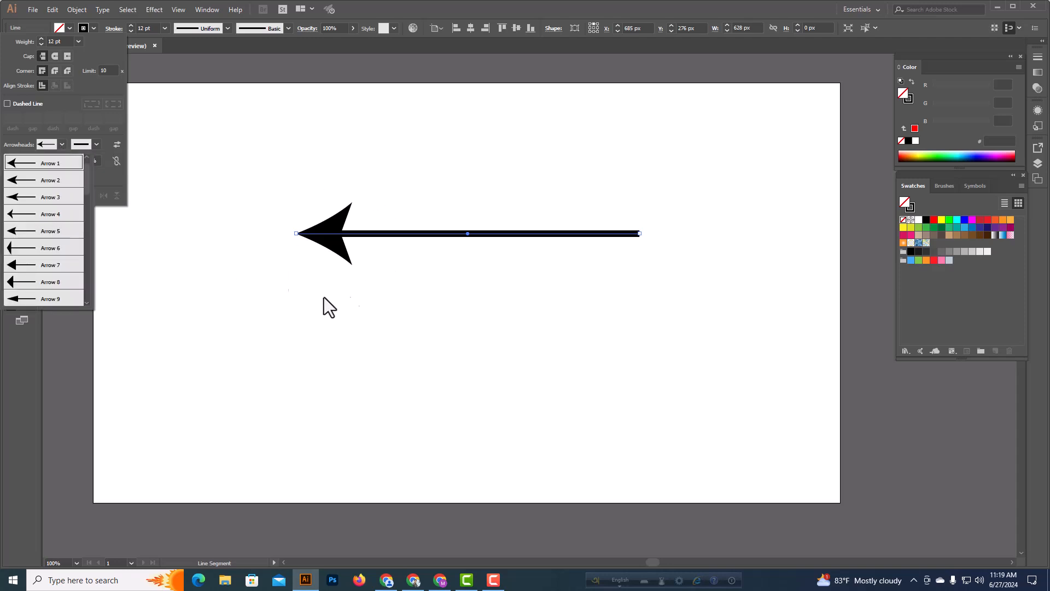
pyautogui.click(22, 248)
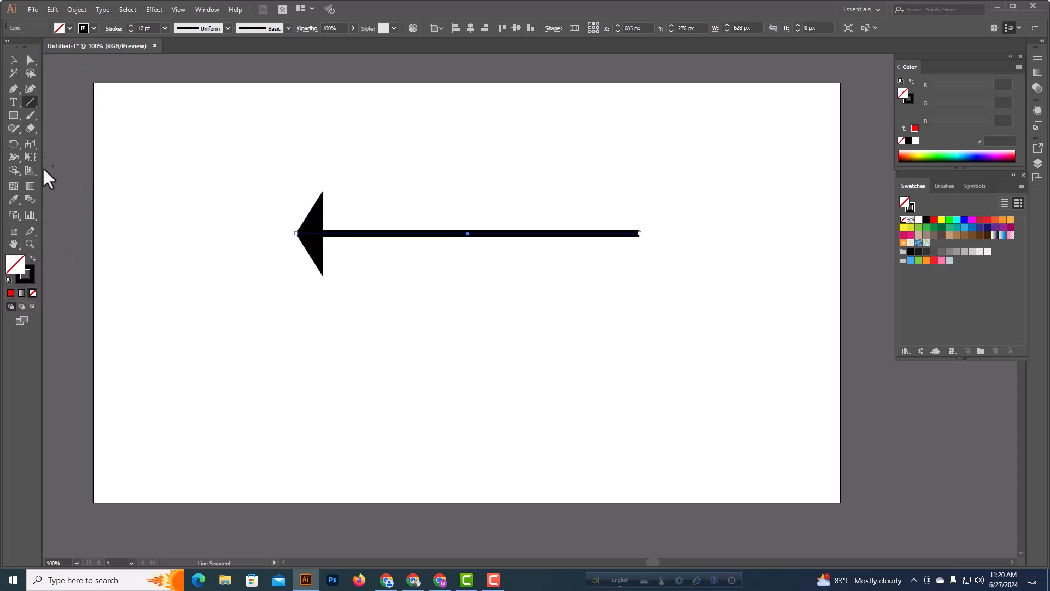
# Change the line's start arrowhead to Arrow 9 and add Arrow 1 at its end point.
pyautogui.click(114, 28)
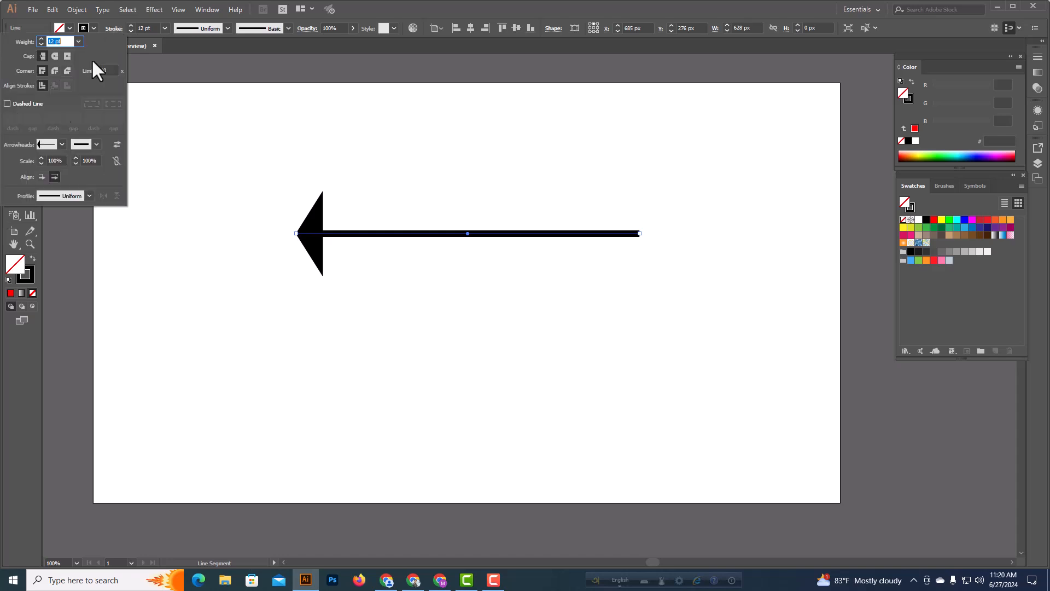
pyautogui.click(60, 145)
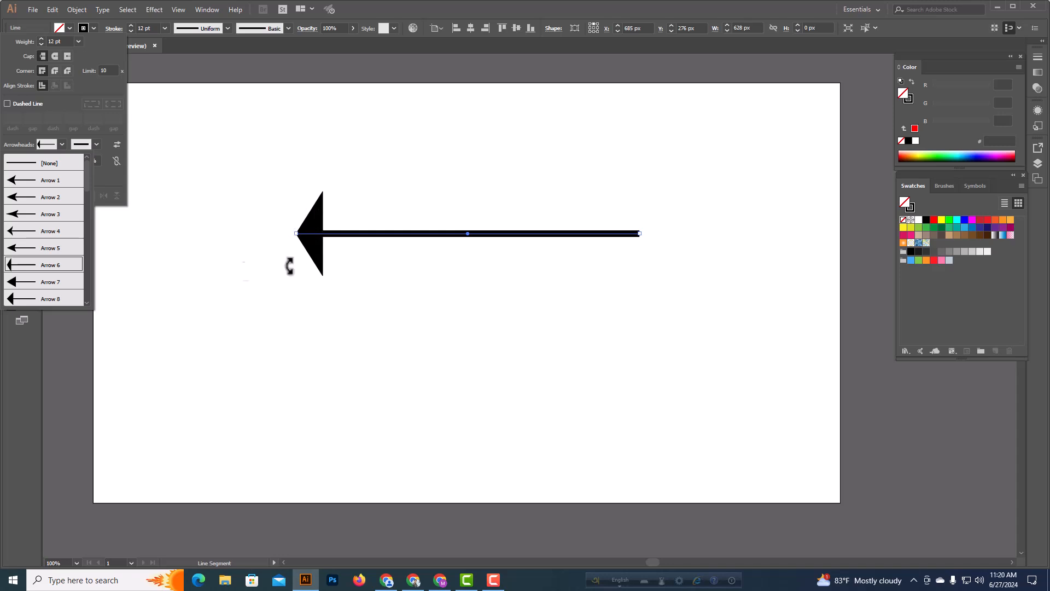
pyautogui.scroll(-1, 32, 258)
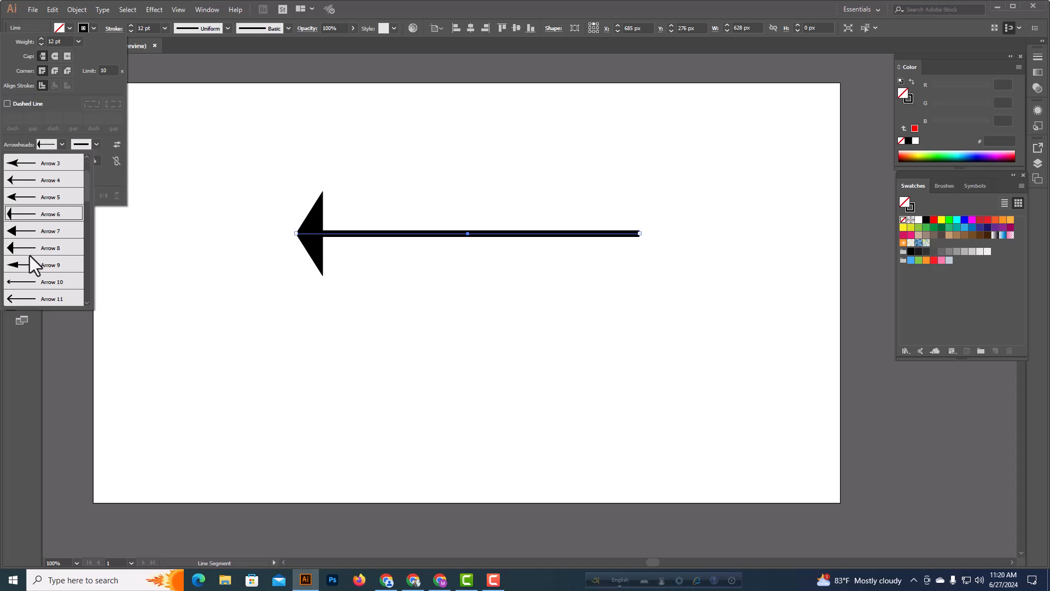
pyautogui.click(29, 268)
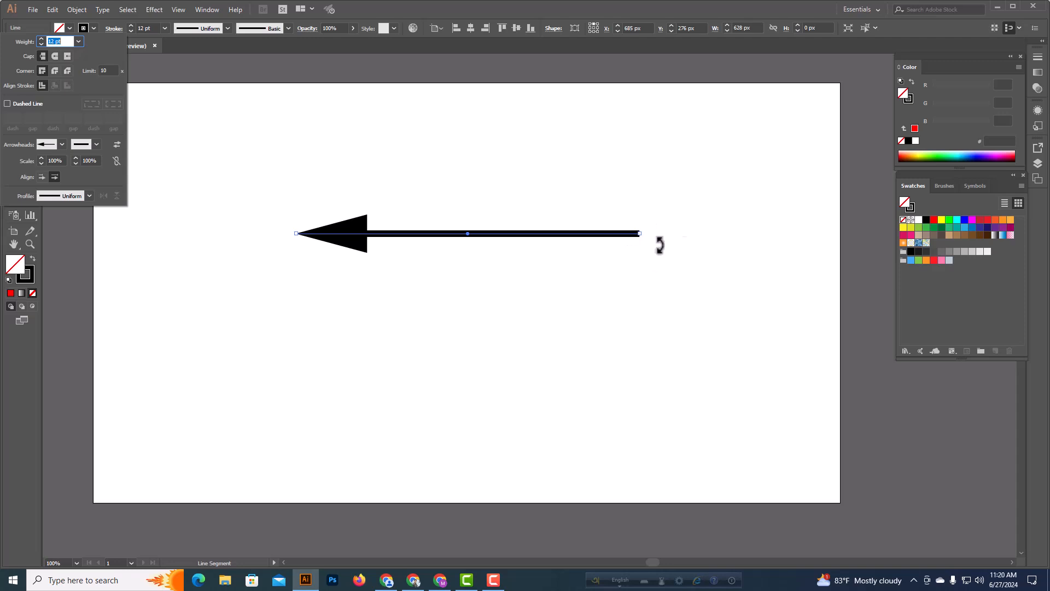
pyautogui.click(96, 144)
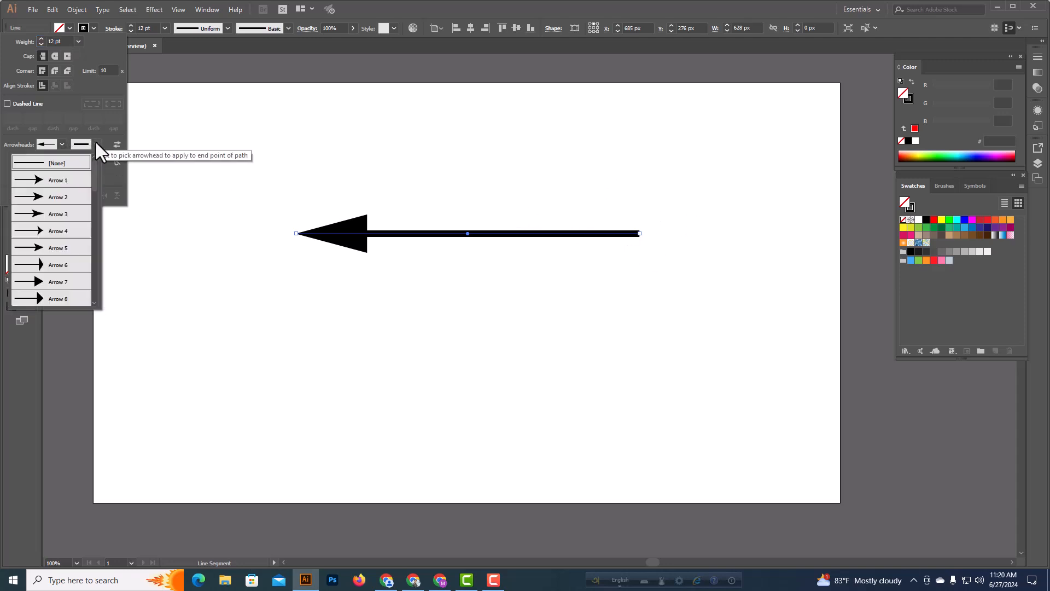
pyautogui.click(41, 181)
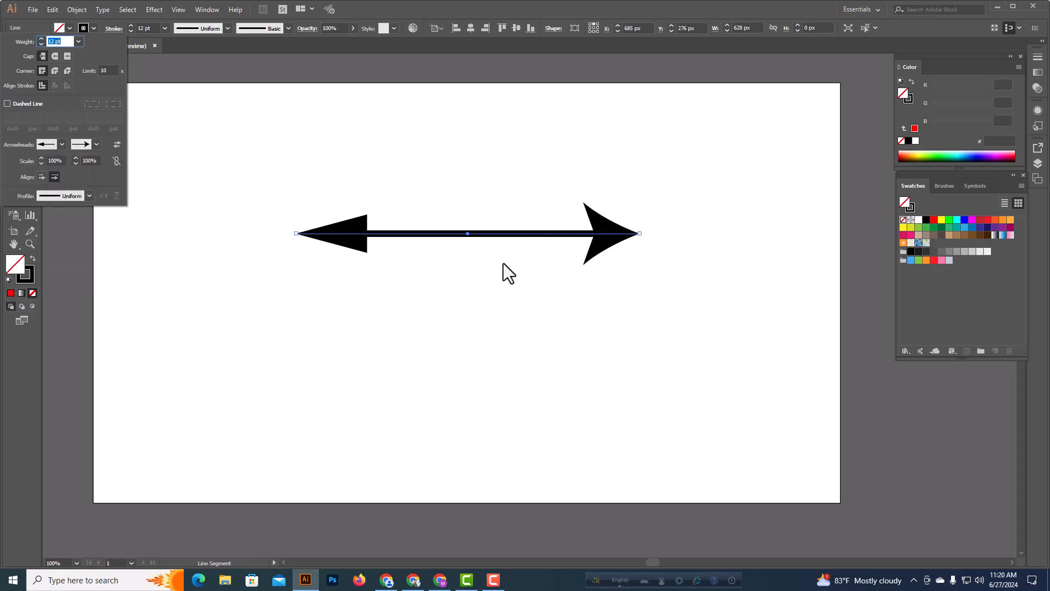
# Remove the arrowheads from the end point and the start point of the line.
pyautogui.click(96, 145)
pyautogui.click(59, 160)
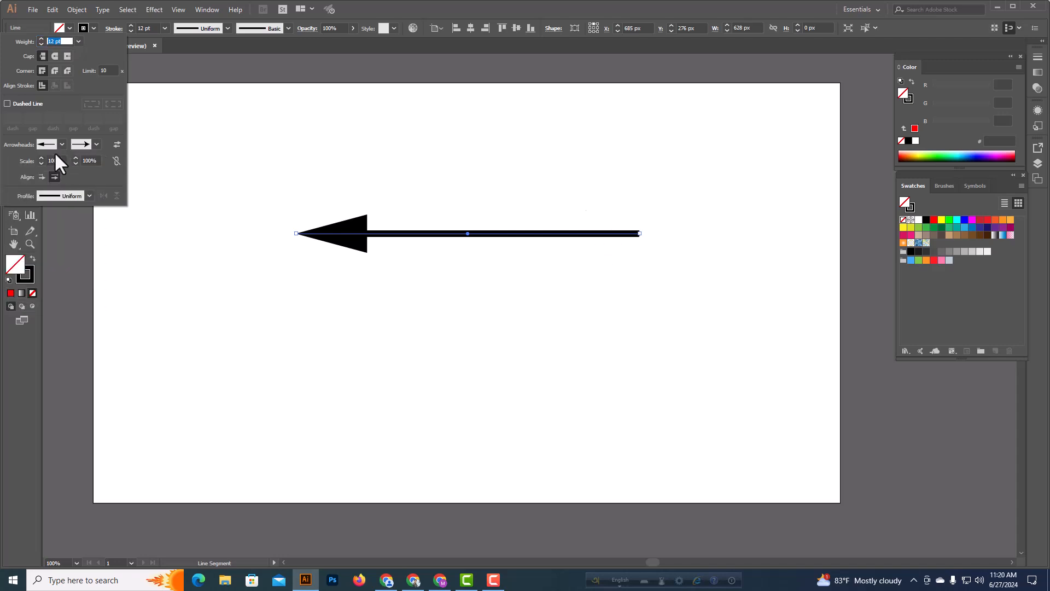
pyautogui.click(59, 143)
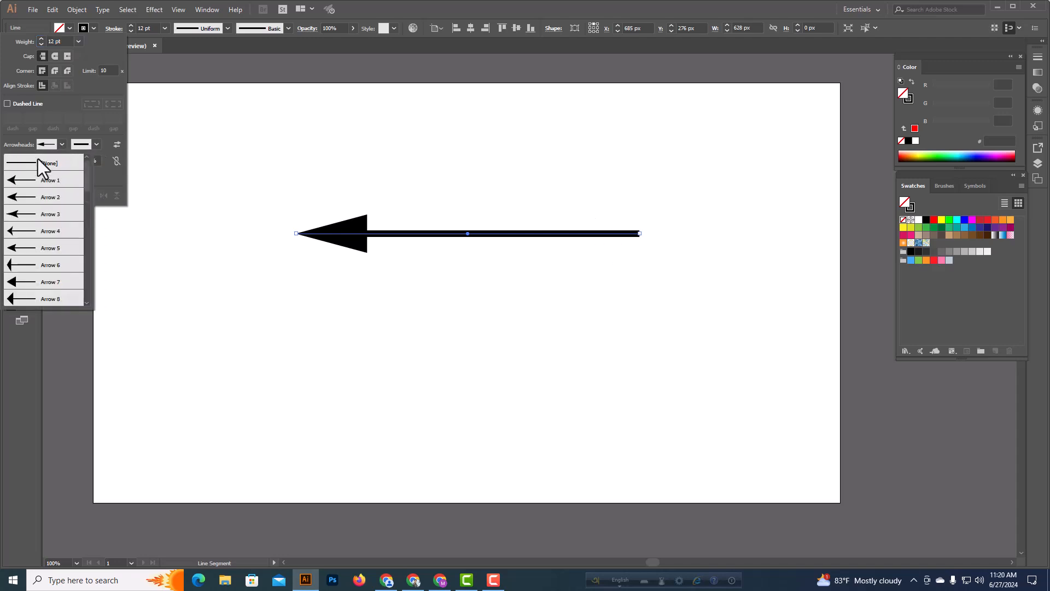
pyautogui.click(37, 158)
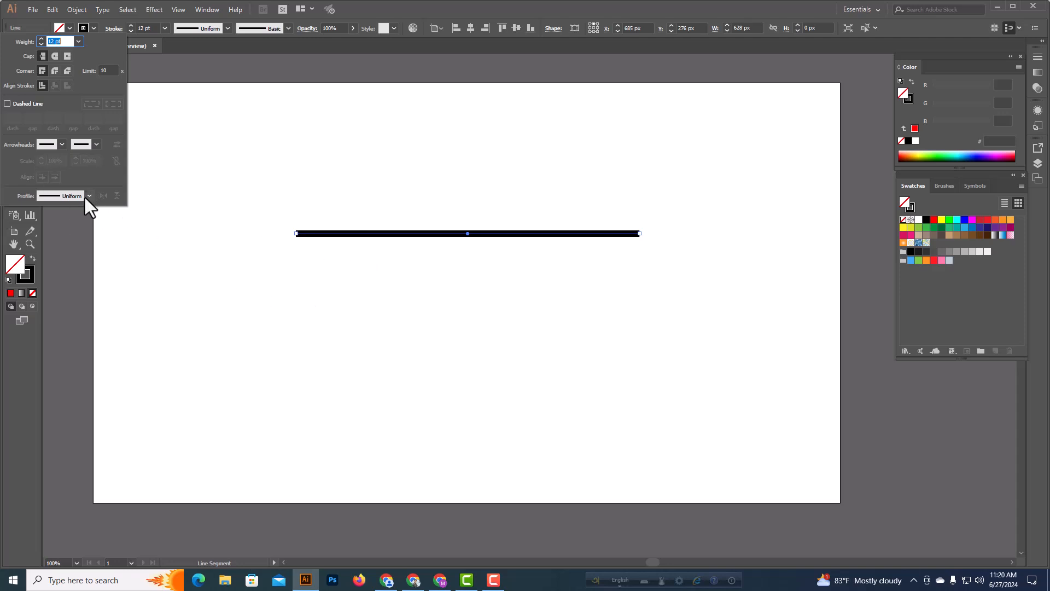
# Apply the triangular variable width profile, which tapers to a point at one end, to the selected line.
pyautogui.click(228, 31)
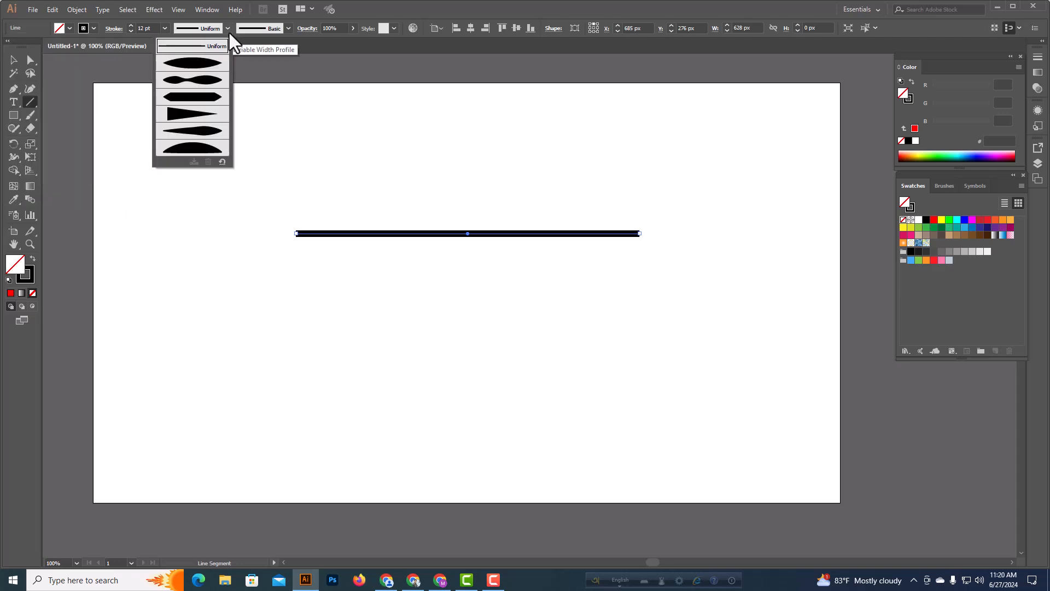
pyautogui.click(124, 28)
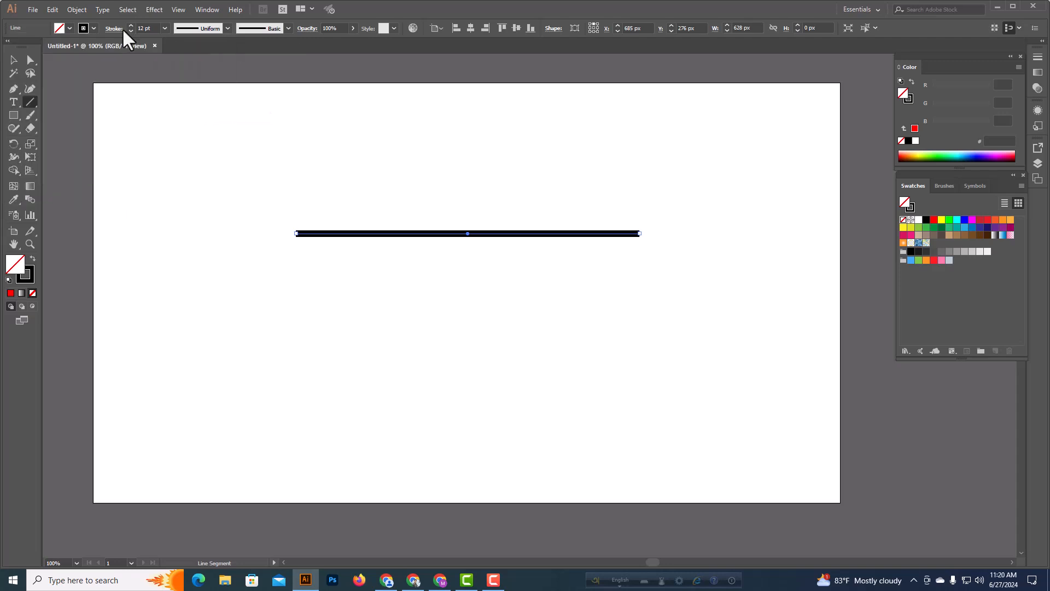
pyautogui.click(123, 28)
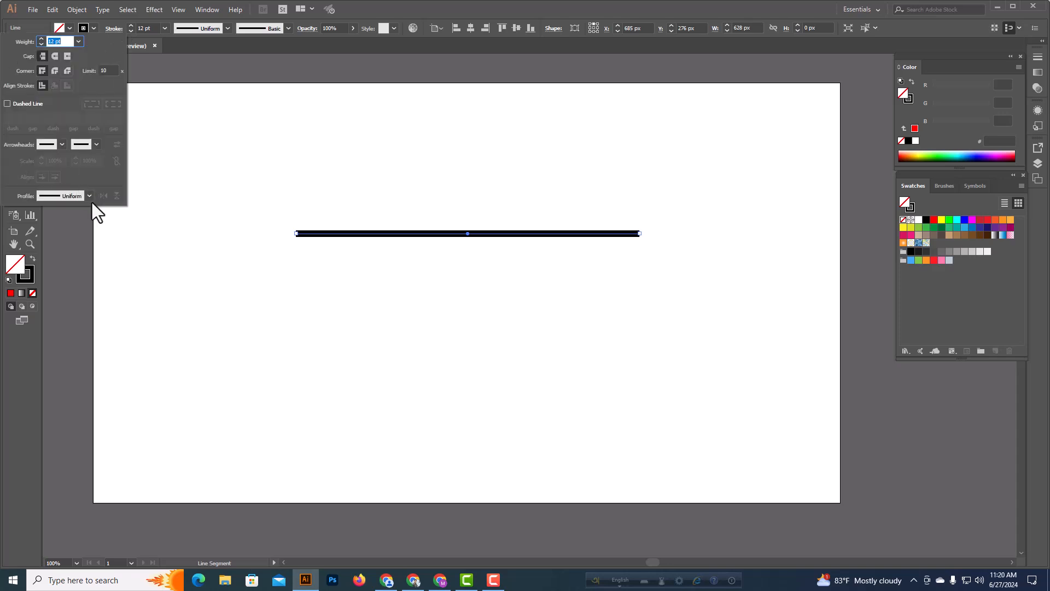
pyautogui.click(88, 196)
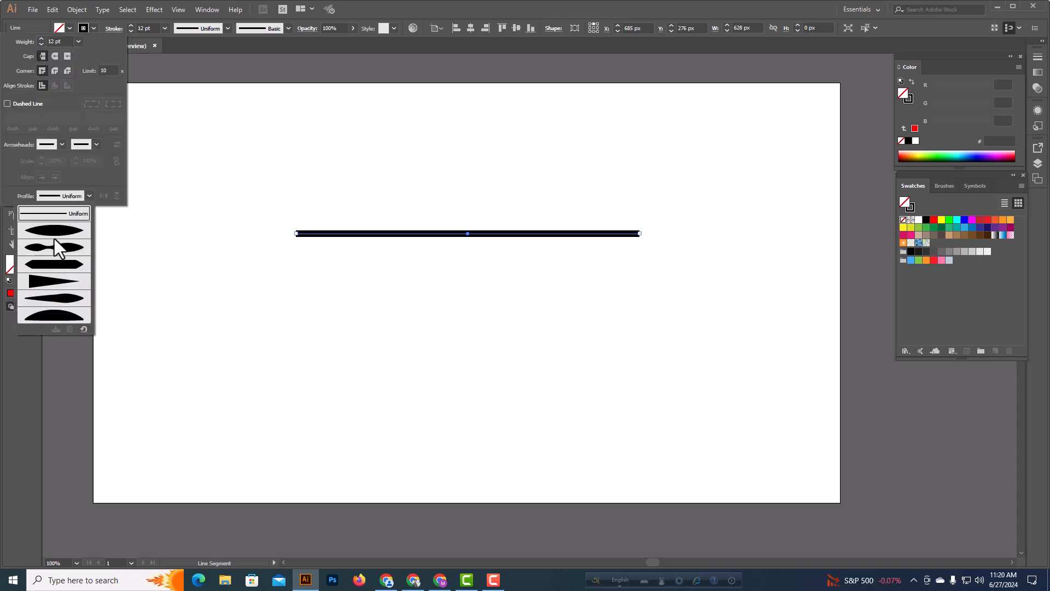
pyautogui.click(88, 196)
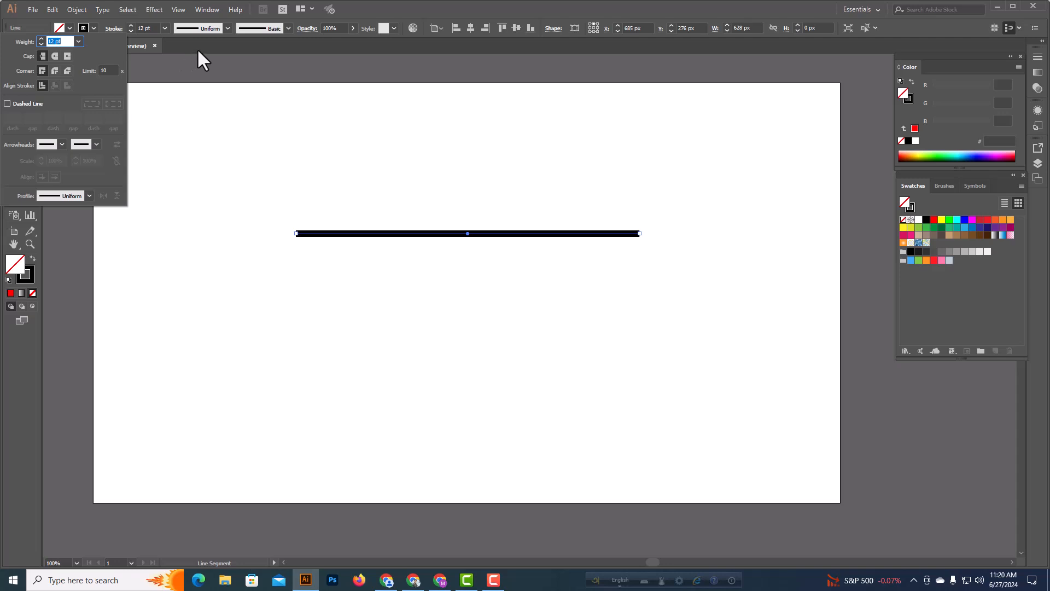
pyautogui.click(228, 28)
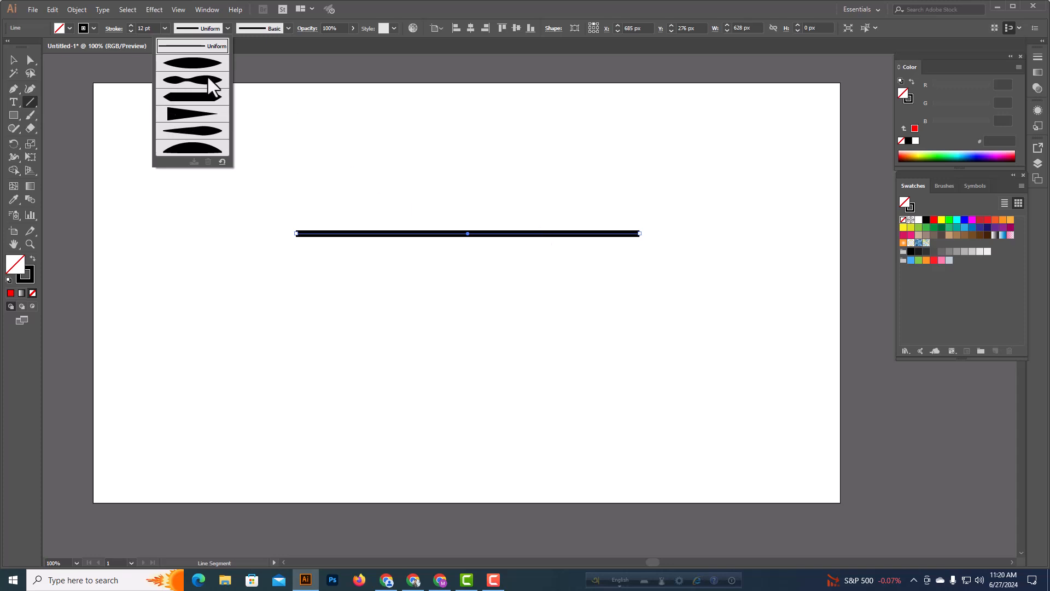
pyautogui.click(186, 117)
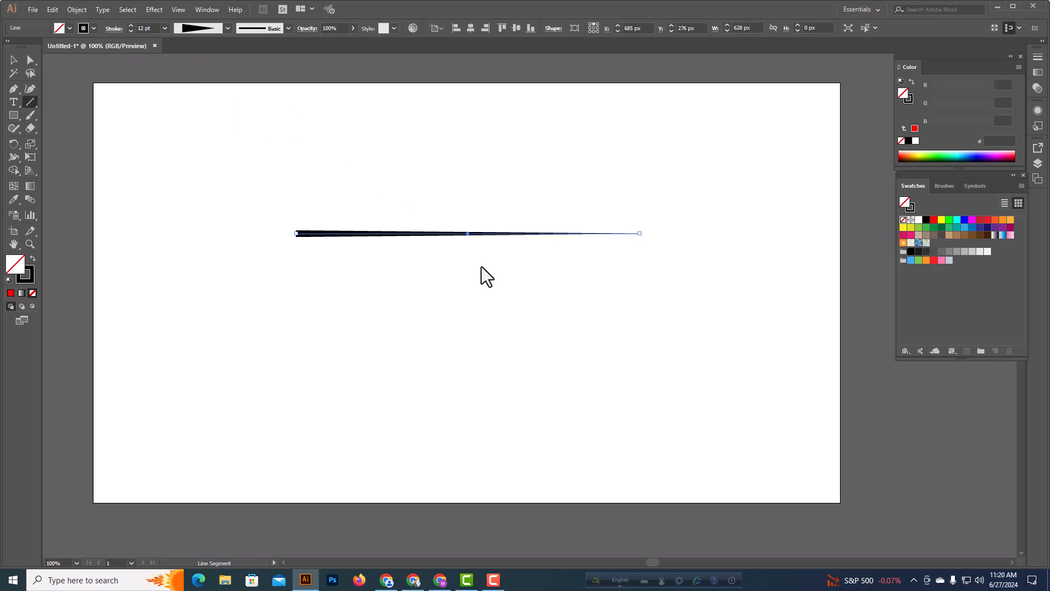
# Increase the line's stroke weight to 36 pt and change its stroke colour to red.
pyautogui.click(131, 25)
pyautogui.click(131, 25)
pyautogui.click(131, 24)
pyautogui.click(131, 24)
pyautogui.click(131, 24)
pyautogui.click(131, 25)
pyautogui.click(132, 25)
pyautogui.click(131, 24)
pyautogui.click(94, 28)
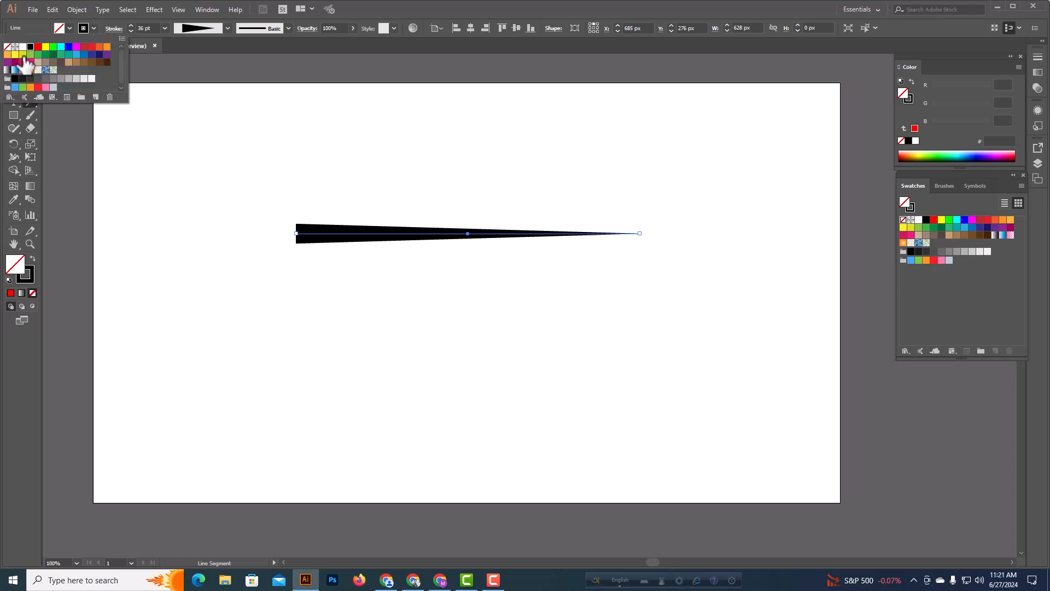
pyautogui.click(39, 47)
pyautogui.click(231, 114)
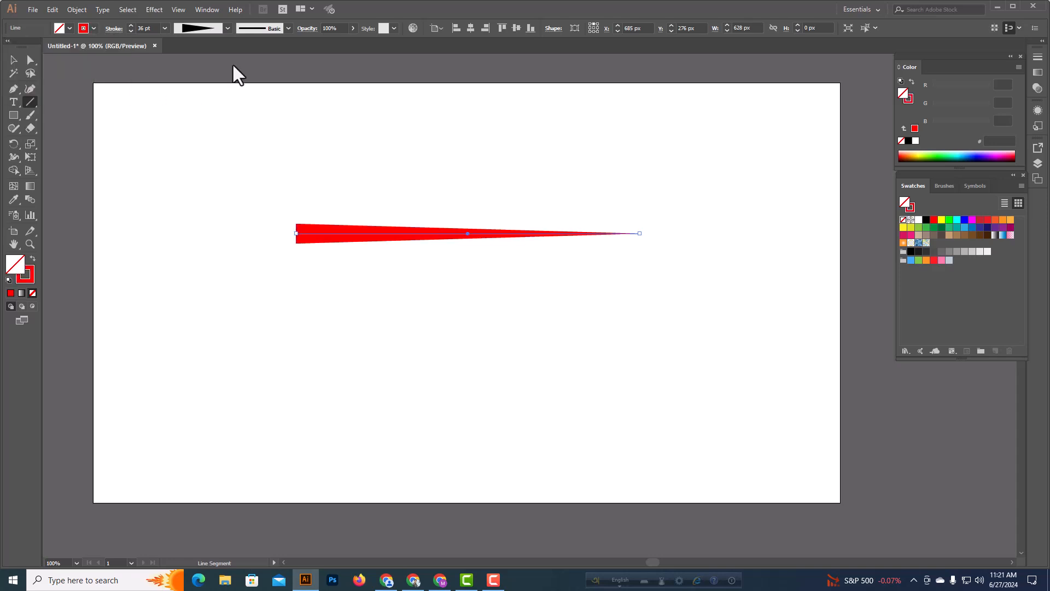
# Try the flat profile with pointed ends and the elongated teardrop profile on the line, and return it to the triangular profile.
pyautogui.click(227, 28)
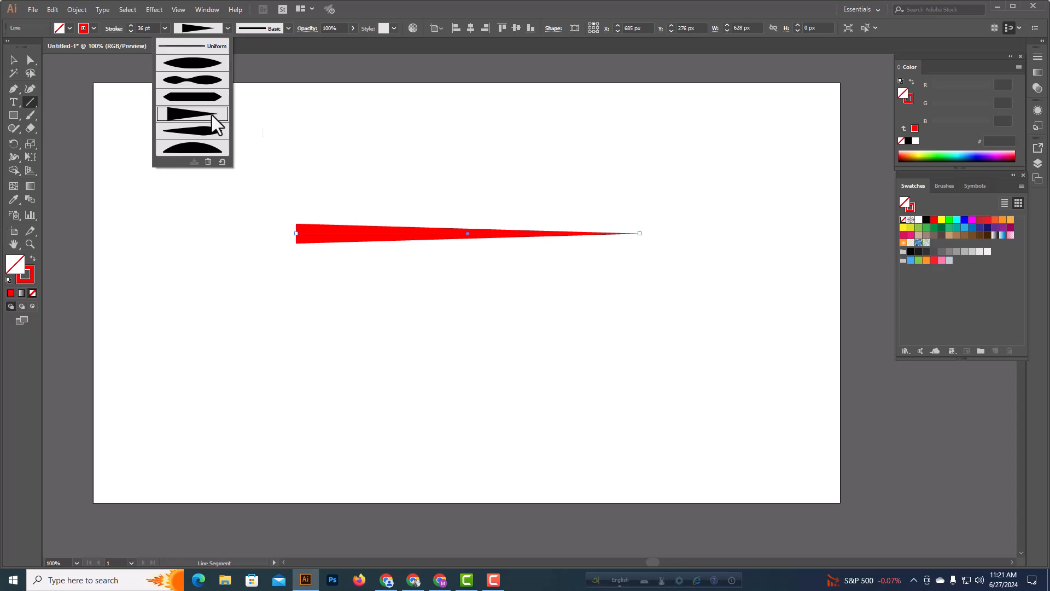
pyautogui.click(207, 91)
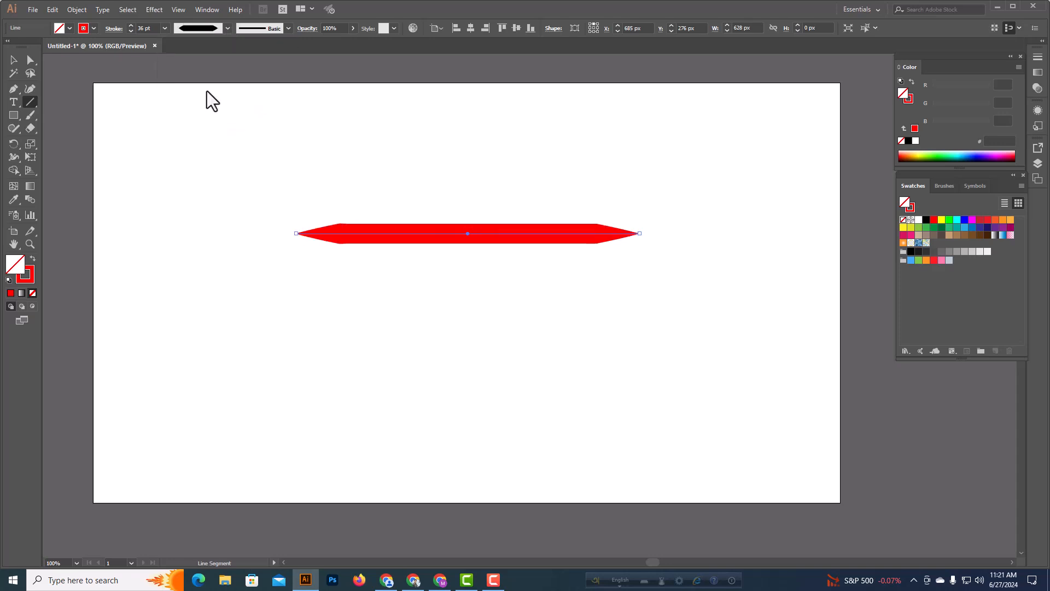
pyautogui.click(228, 30)
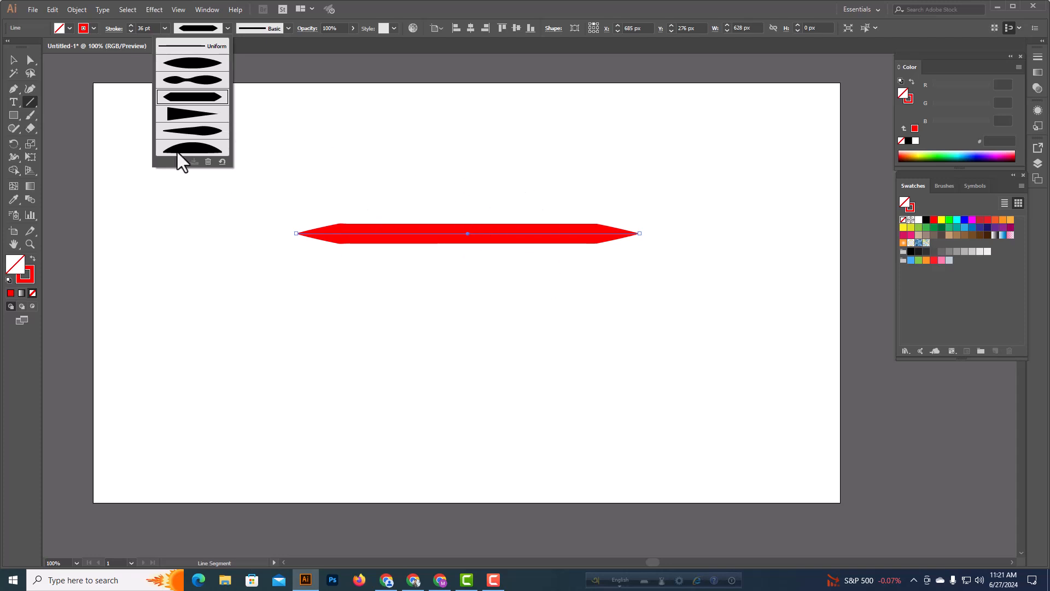
pyautogui.click(206, 127)
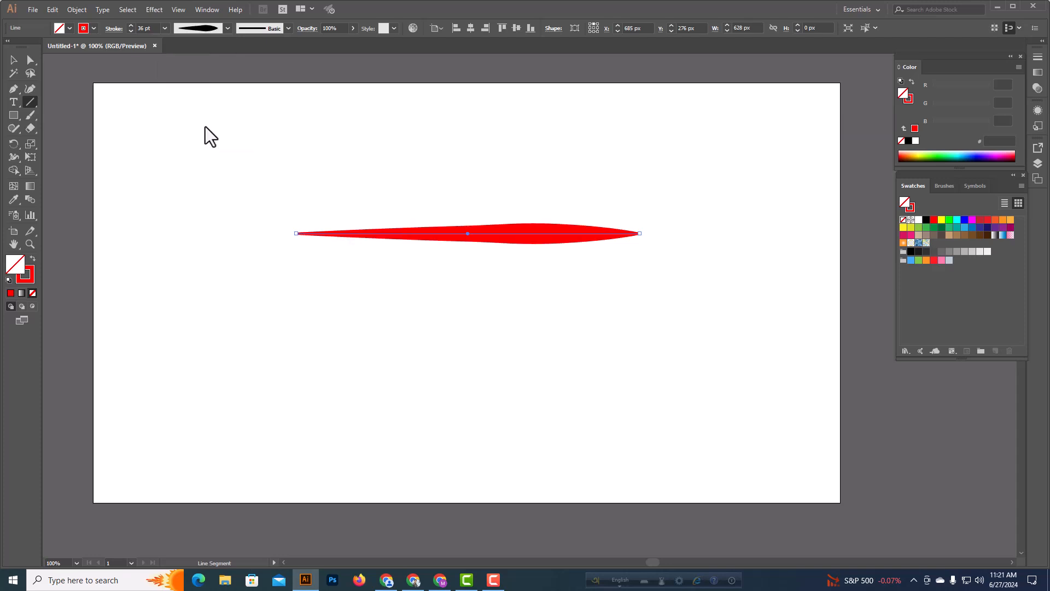
pyautogui.click(228, 29)
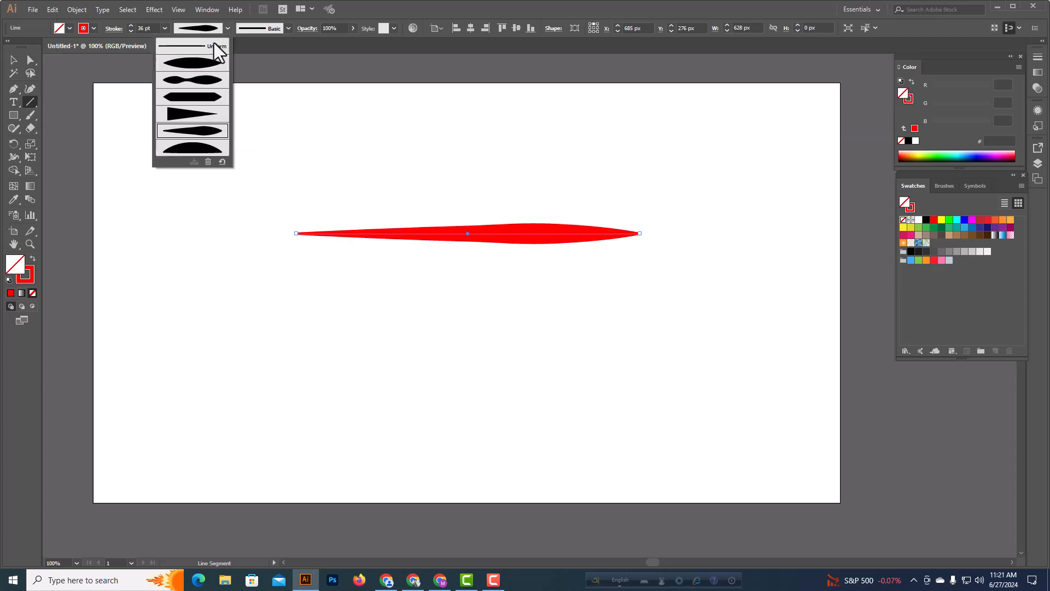
pyautogui.click(212, 120)
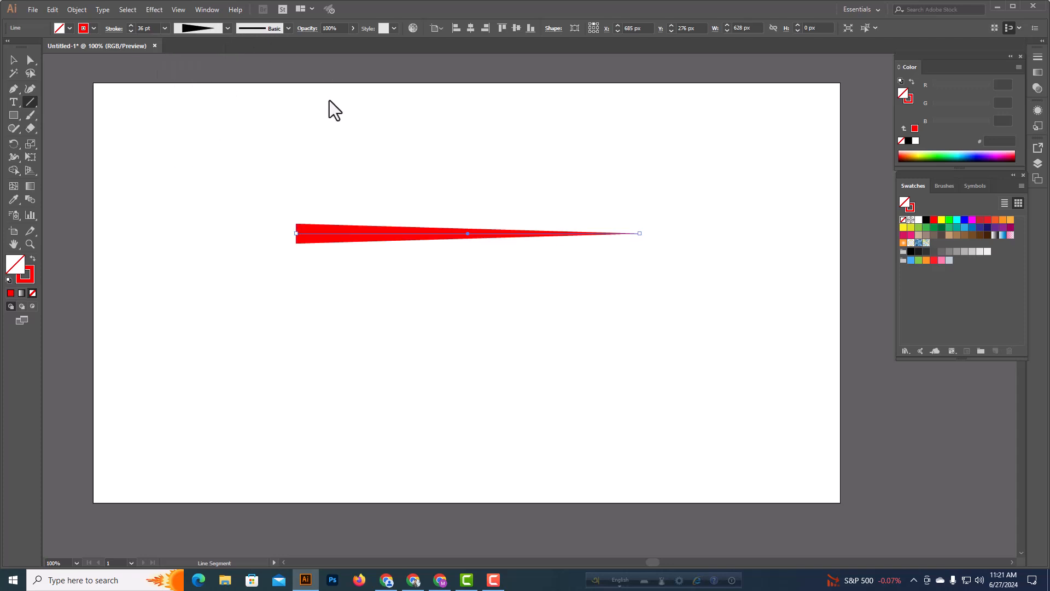
# Delete the tapered red line from the artboard.
pyautogui.click(288, 28)
pyautogui.click(13, 60)
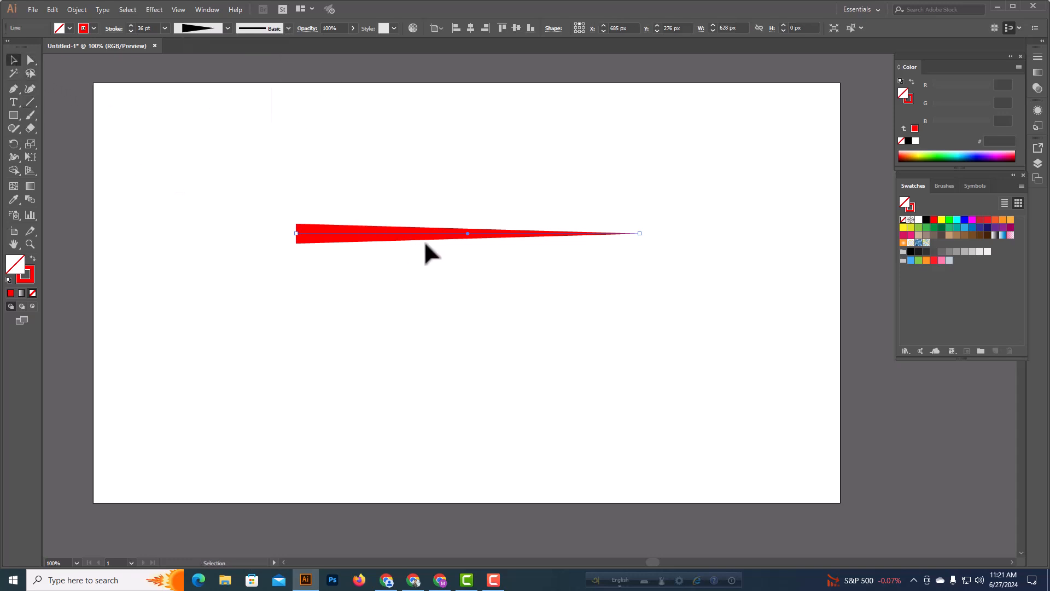
pyautogui.press('Delete')
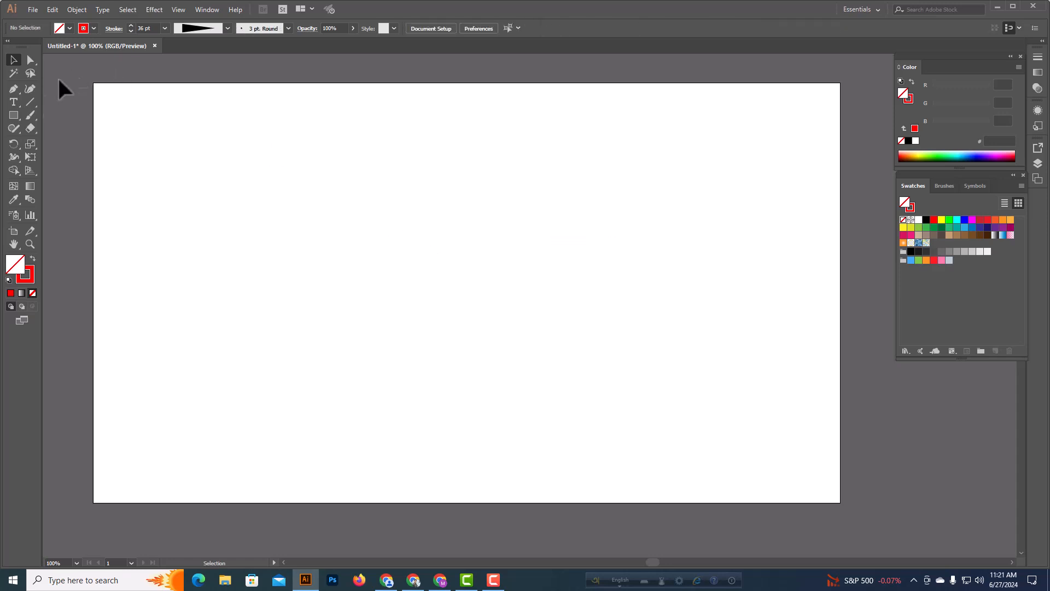
# Draw a rectangle about 472 by 200 px near the middle of the artboard and fill it with red.
pyautogui.click(13, 115)
pyautogui.moveTo(288, 221); pyautogui.dragTo(547, 330)
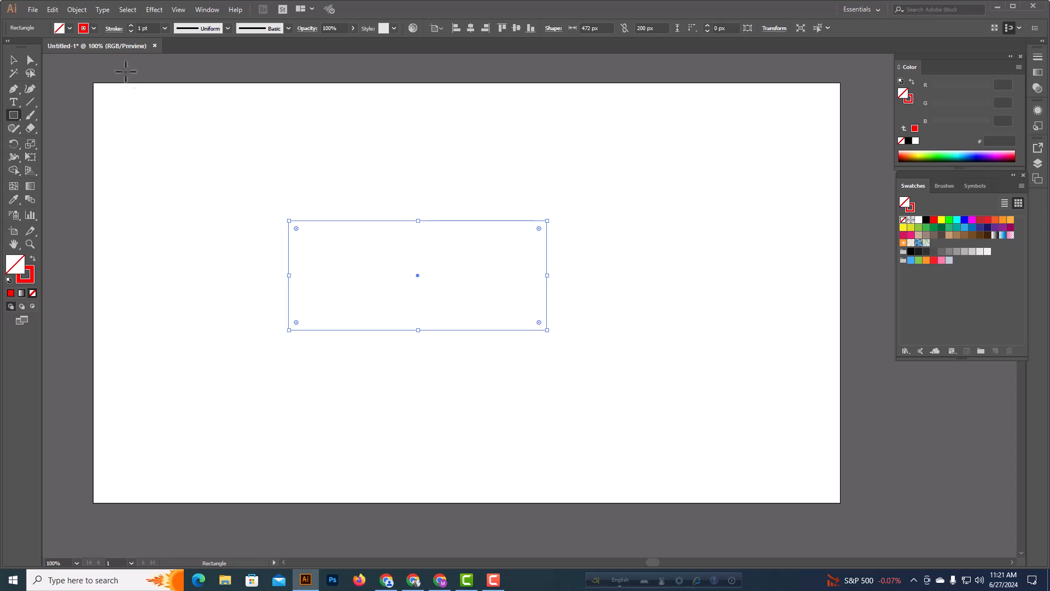
pyautogui.click(69, 28)
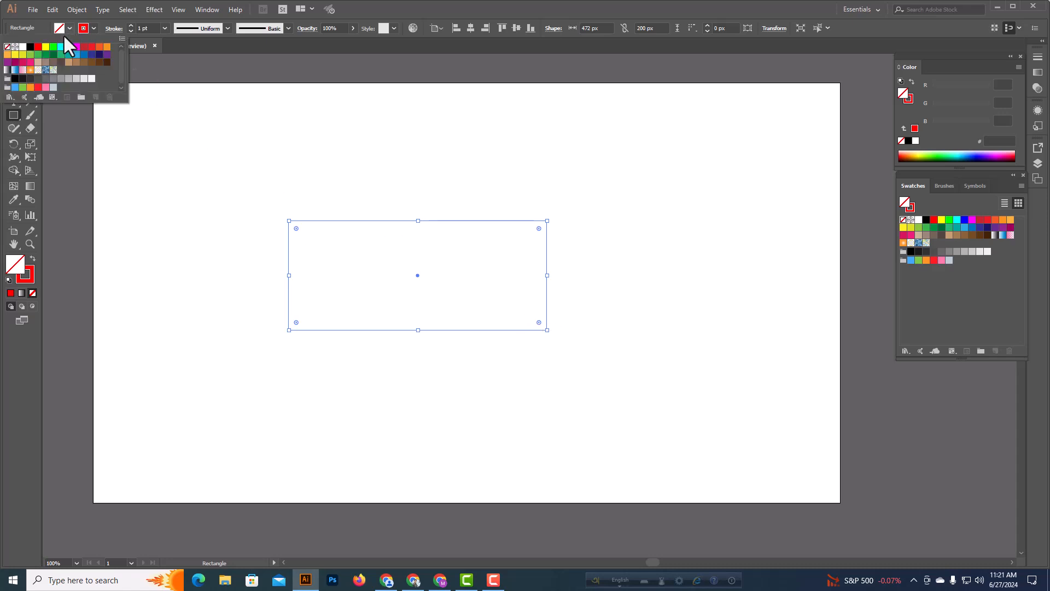
pyautogui.click(38, 47)
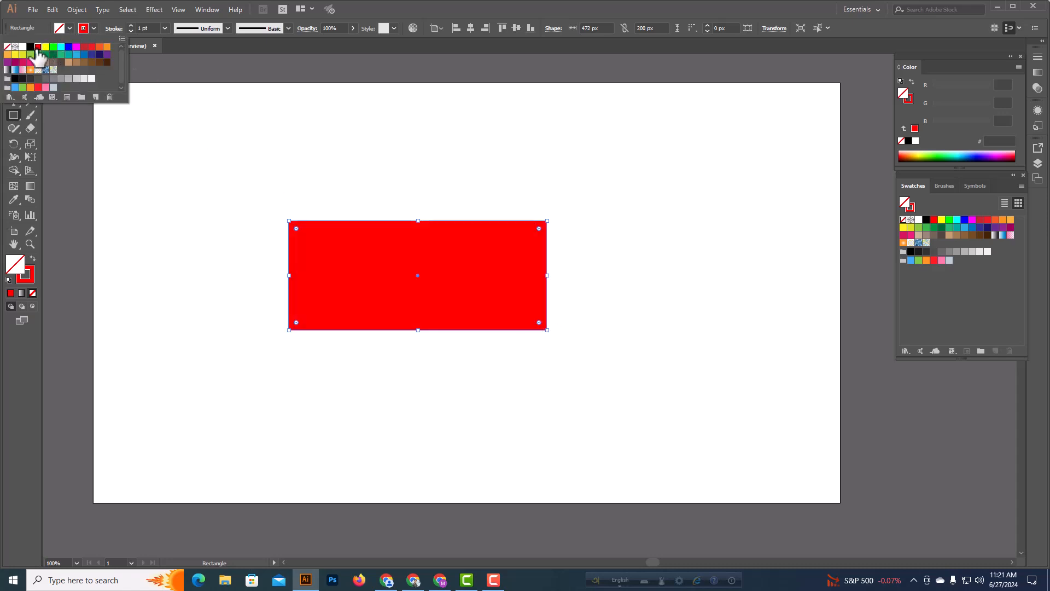
# Remove the stroke colour from the red rectangle by setting it to none.
pyautogui.click(93, 27)
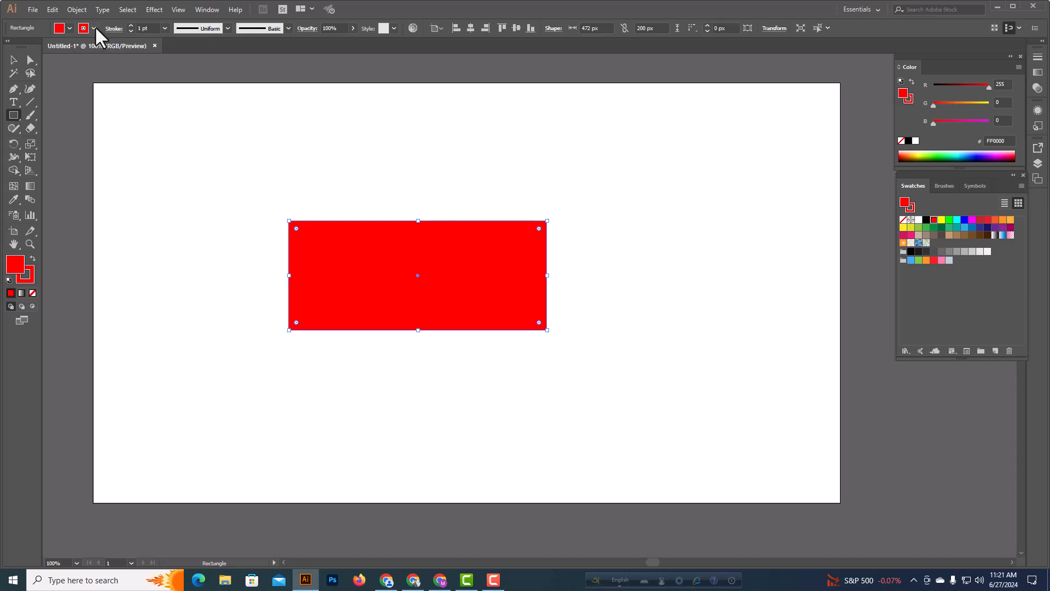
pyautogui.click(91, 28)
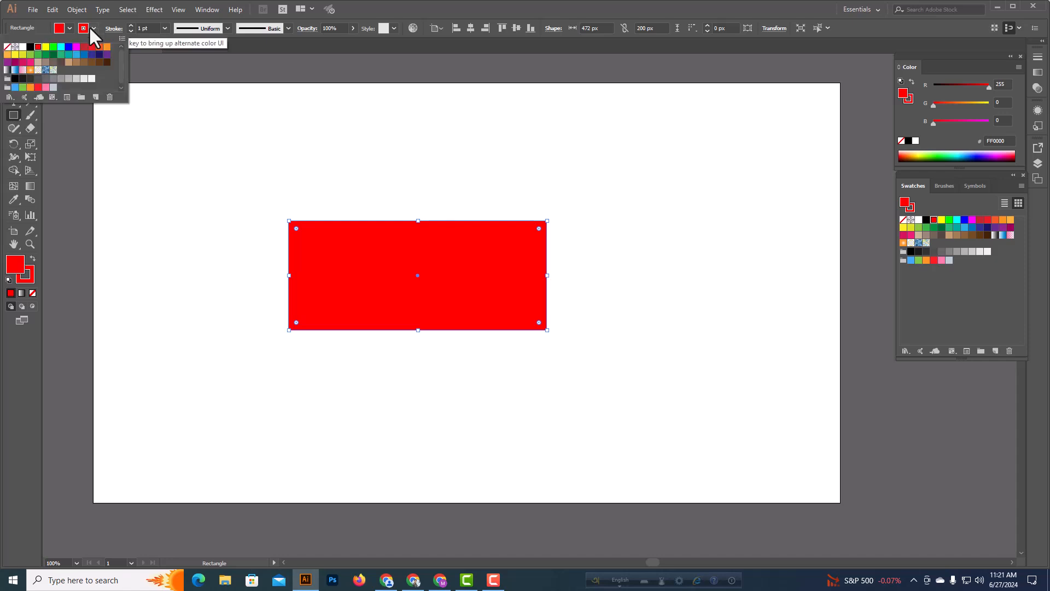
pyautogui.click(7, 47)
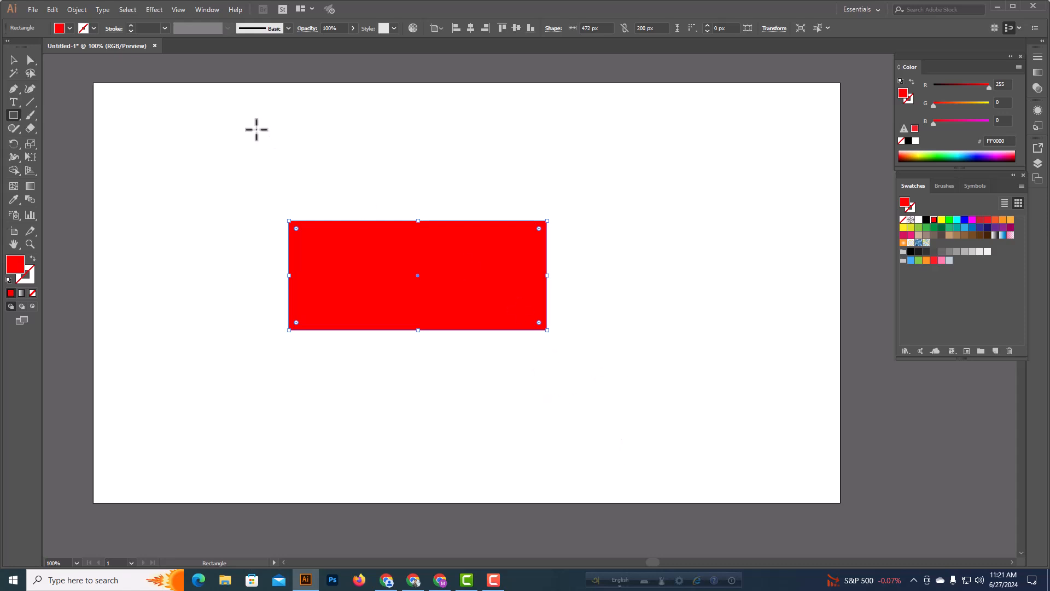
# Gradually reduce the red rectangle's opacity, trying several lower levels, and bring it back up to 60%.
pyautogui.click(308, 28)
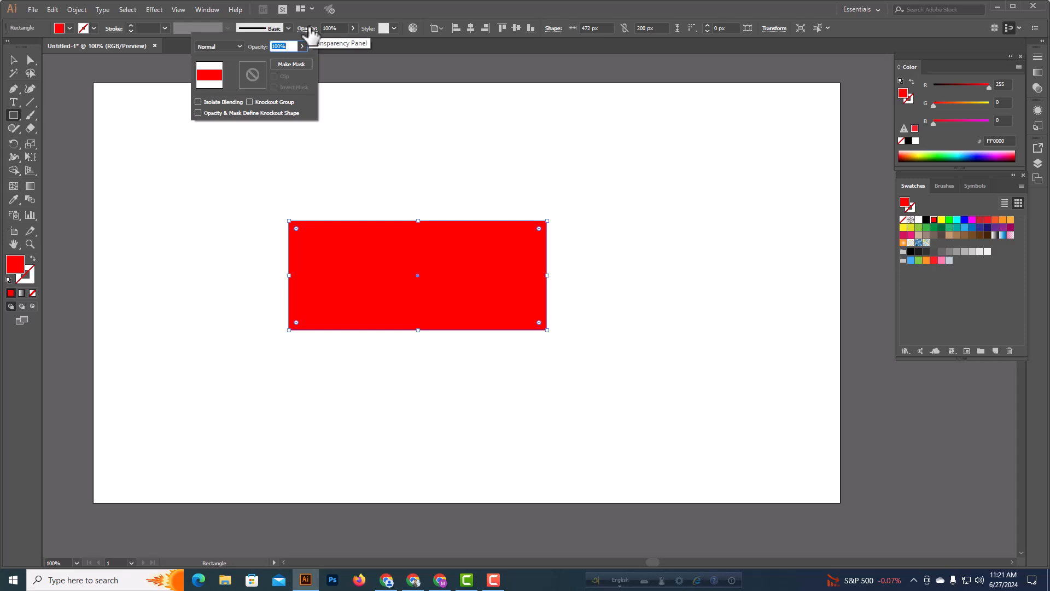
pyautogui.click(309, 29)
pyautogui.click(341, 27)
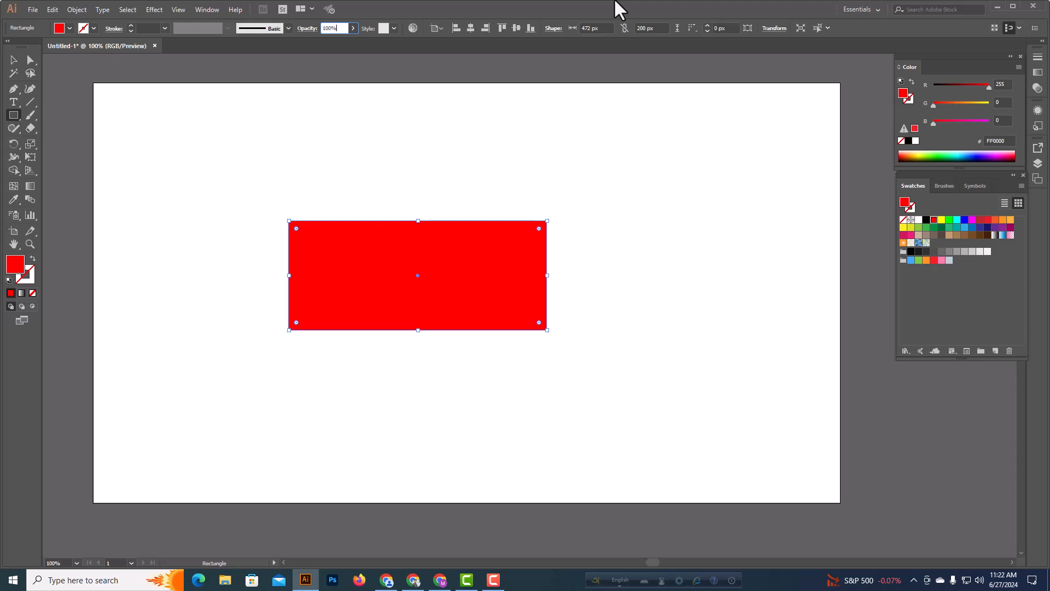
pyautogui.write('95')
pyautogui.press('Return')
pyautogui.press('Down')
pyautogui.press('Down')
pyautogui.press('Down')
pyautogui.press('Down')
pyautogui.press('Down')
pyautogui.press('Down')
pyautogui.press('Down')
pyautogui.press('Down')
pyautogui.press('Down')
pyautogui.press('Down')
pyautogui.press('Down')
pyautogui.press('Down')
pyautogui.press('Down')
pyautogui.press('Down')
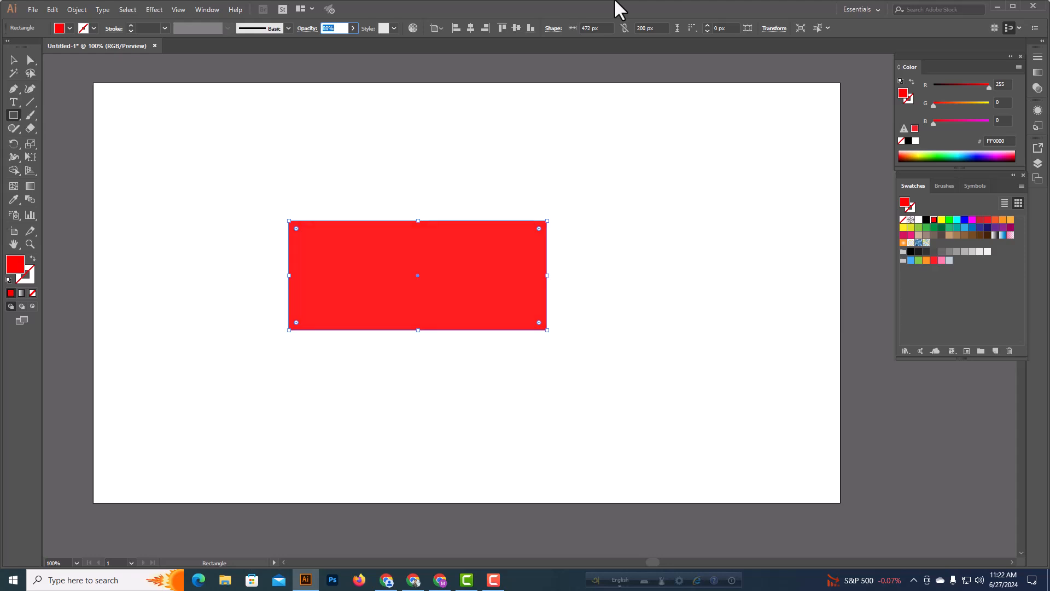
pyautogui.press('Down')
pyautogui.press('Down')
pyautogui.press('Down')
pyautogui.press('Down')
pyautogui.press('Down')
pyautogui.press('Down')
pyautogui.press('Down')
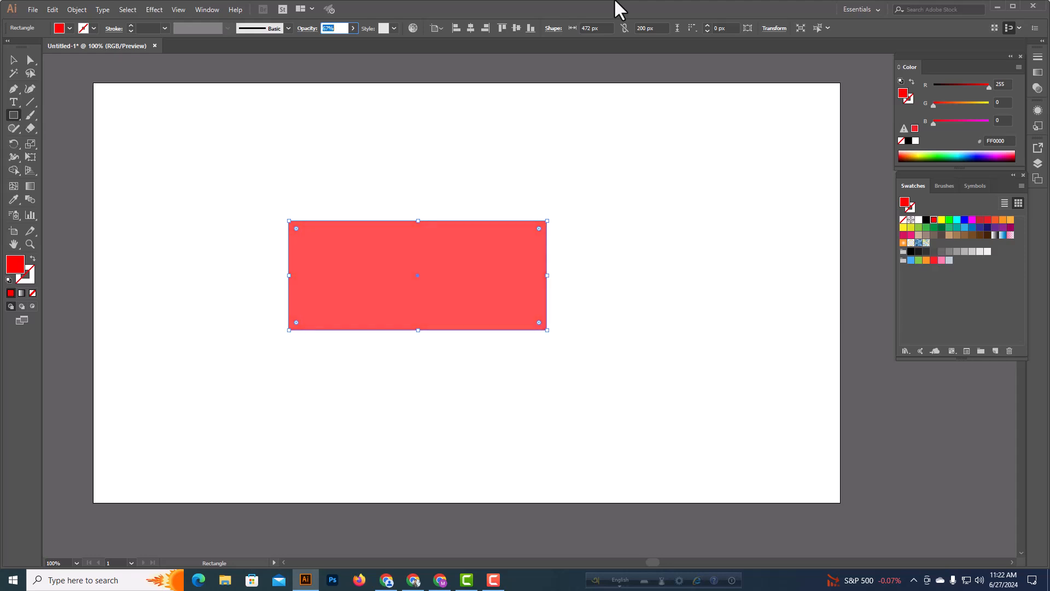
pyautogui.press('Down')
pyautogui.press('Down')
pyautogui.press('Down')
pyautogui.press('Down')
pyautogui.press('Down')
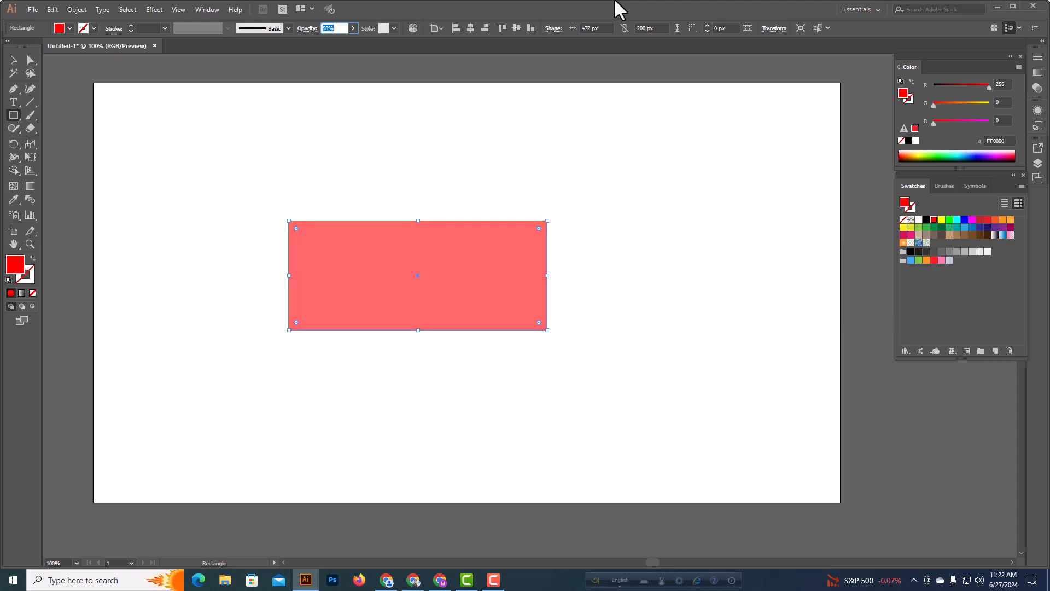
pyautogui.press('Down')
pyautogui.press('Down')
pyautogui.press('Down')
pyautogui.press('Down')
pyautogui.press('Down')
pyautogui.press('Down')
pyautogui.press('Down')
pyautogui.press('Down')
pyautogui.press('Down')
pyautogui.press('Down')
pyautogui.press('Down')
pyautogui.press('Down')
pyautogui.press('Down')
pyautogui.press('Down')
pyautogui.press('Up')
pyautogui.press('Up')
pyautogui.press('Up')
pyautogui.press('Up')
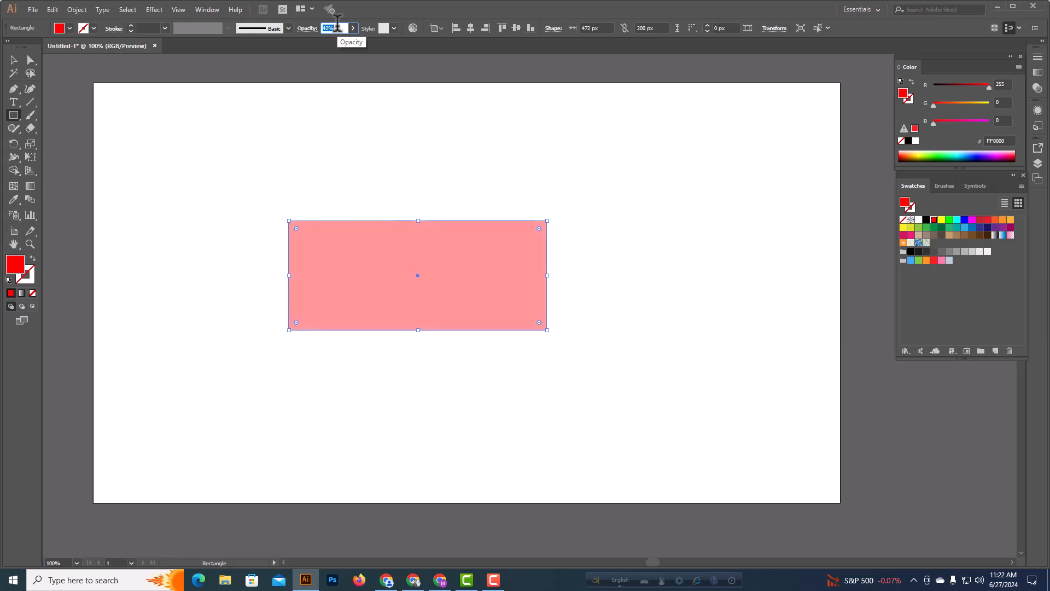
pyautogui.press('Up')
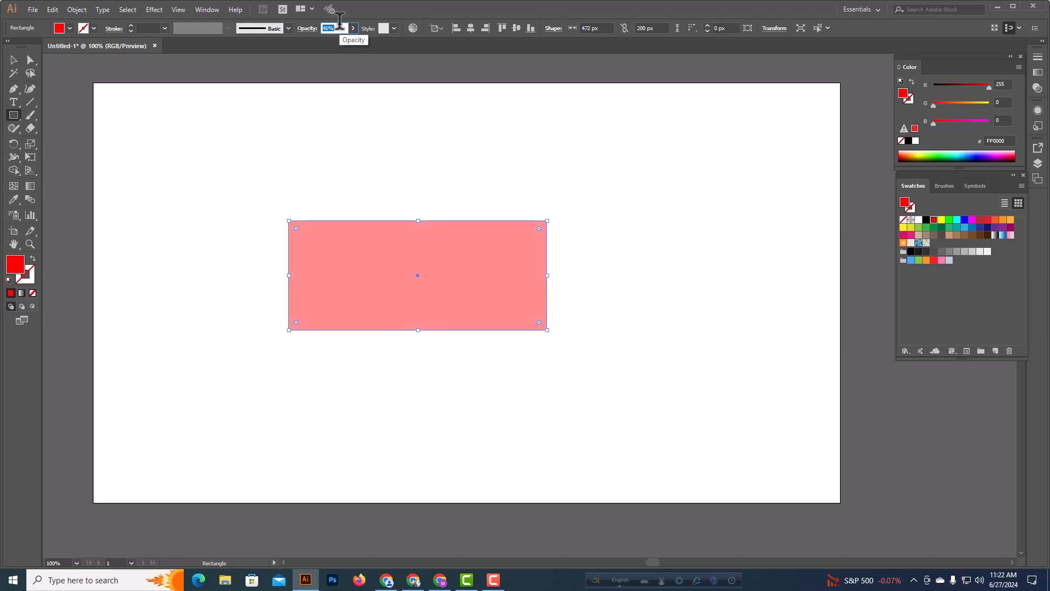
pyautogui.press('Up')
pyautogui.press('Up')
pyautogui.press('Up')
pyautogui.press('Up')
pyautogui.press('Up')
pyautogui.press('Up')
pyautogui.press('Up')
pyautogui.press('Up')
pyautogui.press('Up')
pyautogui.press('Up')
pyautogui.press('Up')
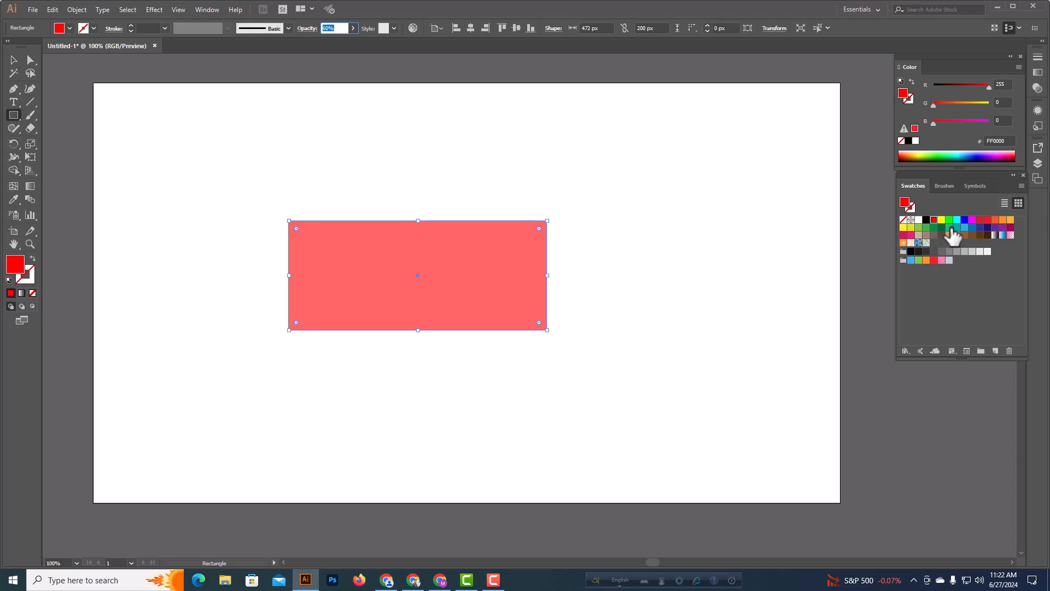
# Change the rectangle's fill to light blue (29ABE2) and nudge the rectangle slightly upward.
pyautogui.click(965, 227)
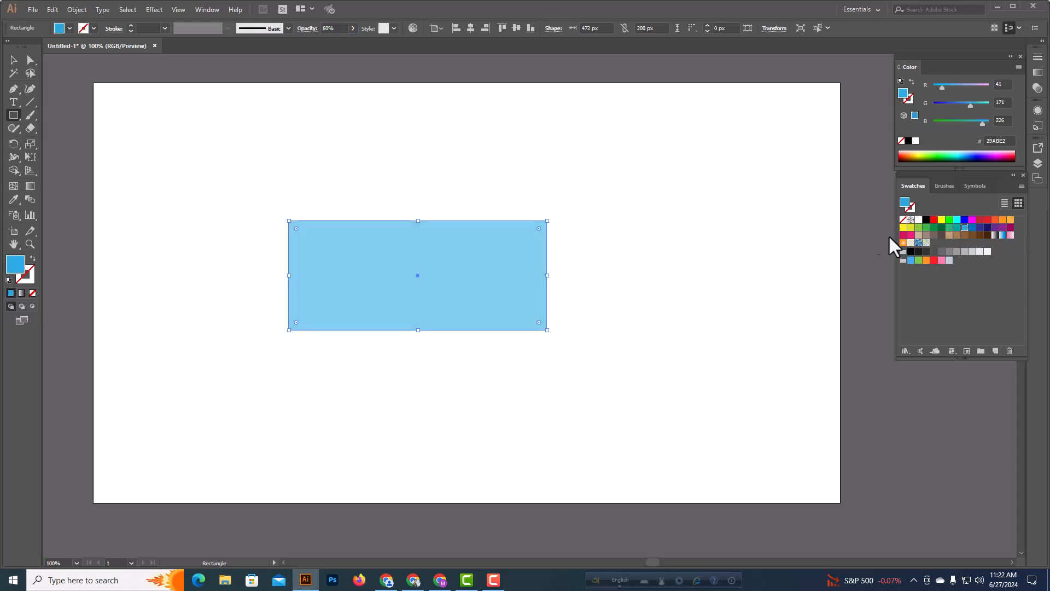
pyautogui.press('Up')
pyautogui.press('Up')
pyautogui.press('Up')
pyautogui.press('Up')
pyautogui.press('Up')
pyautogui.press('Up')
pyautogui.press('Up')
pyautogui.press('Up')
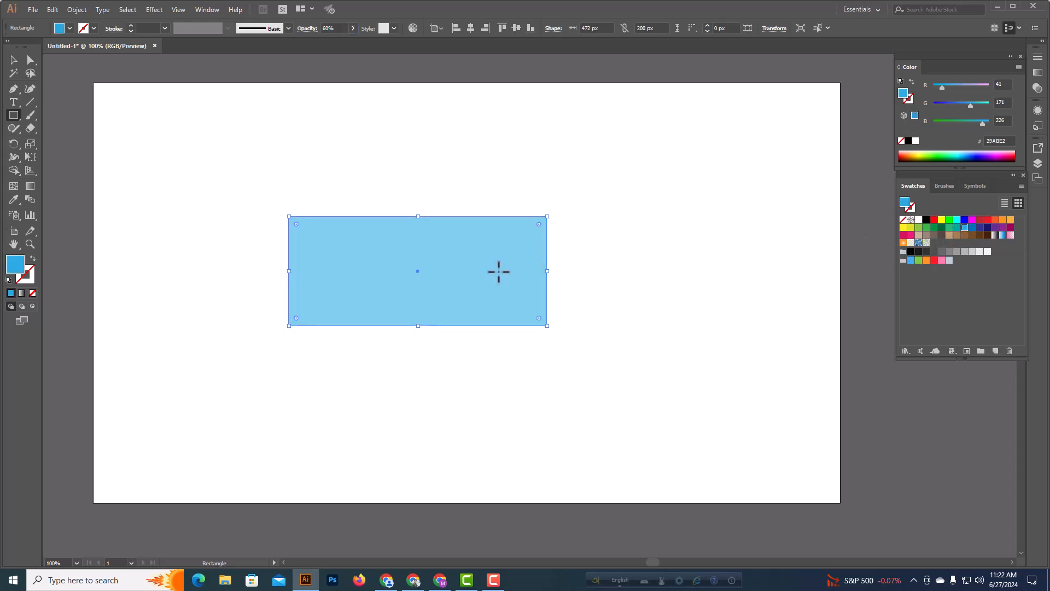
# Raise the blue rectangle's opacity gradually to 100%.
pyautogui.click(336, 28)
pyautogui.press('Up')
pyautogui.press('Up')
pyautogui.press('Up')
pyautogui.press('Up')
pyautogui.press('Up')
pyautogui.press('Up')
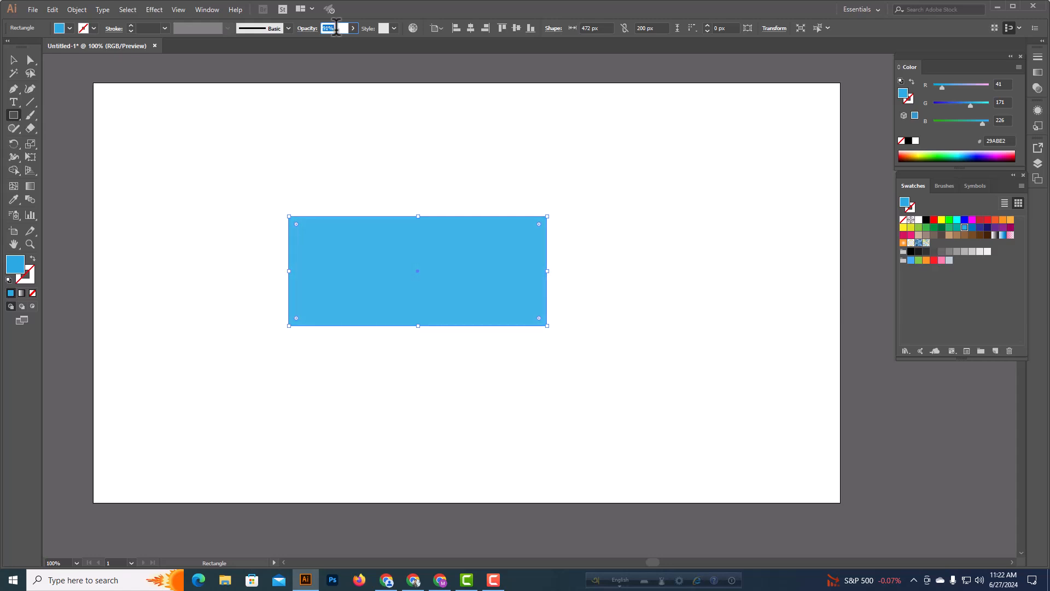
pyautogui.scroll(4, 337, 27)
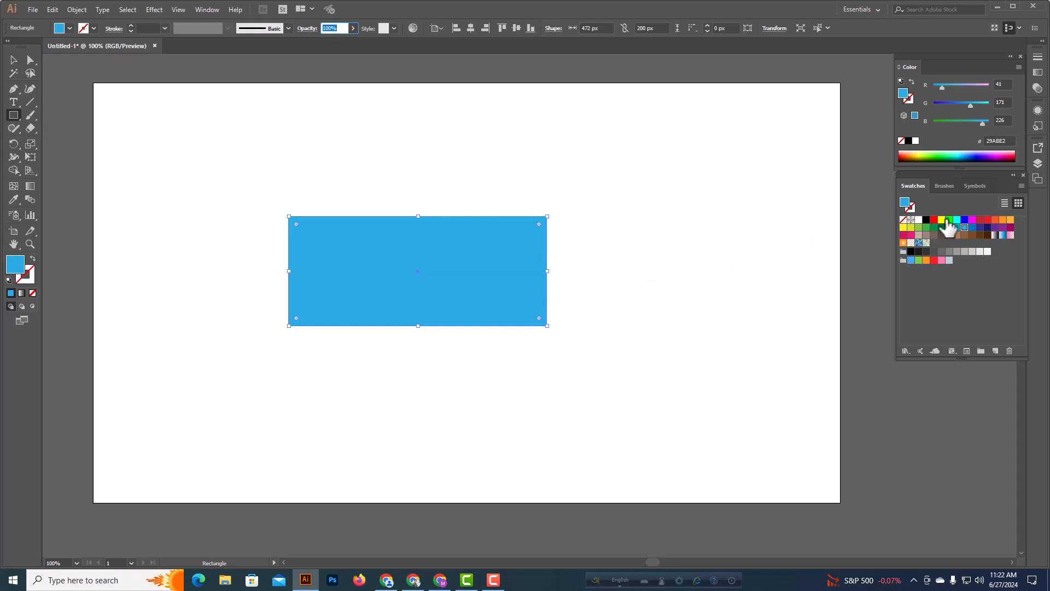
# Try a dark red fill (C1272D) on the rectangle and change it to bright red (FF0000).
pyautogui.click(982, 220)
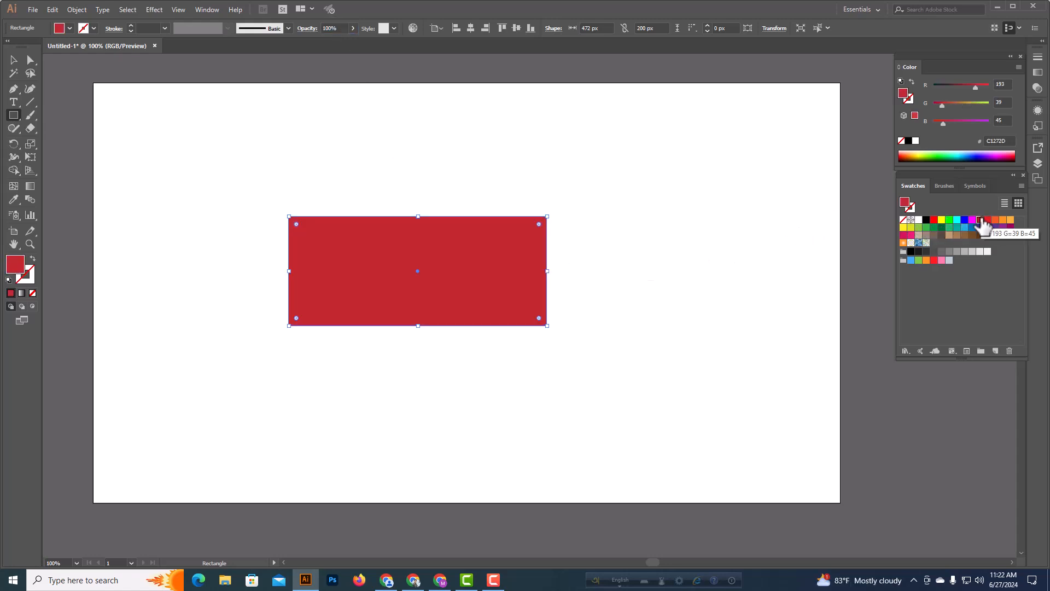
pyautogui.click(935, 219)
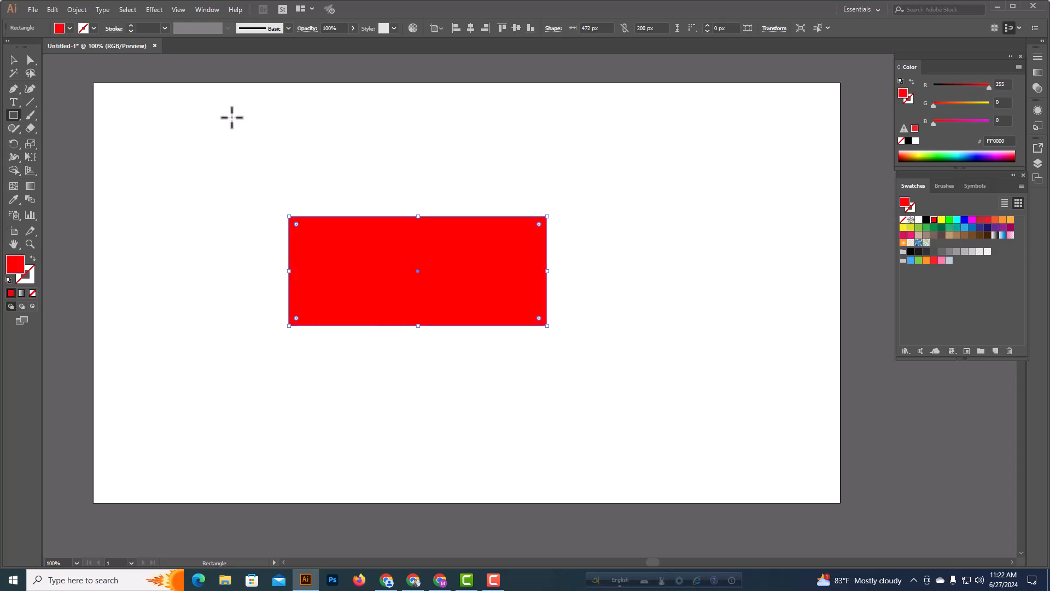
# Try the Darken, Multiply and Color Burn blend modes on the red rectangle and set it to Screen.
pyautogui.click(311, 30)
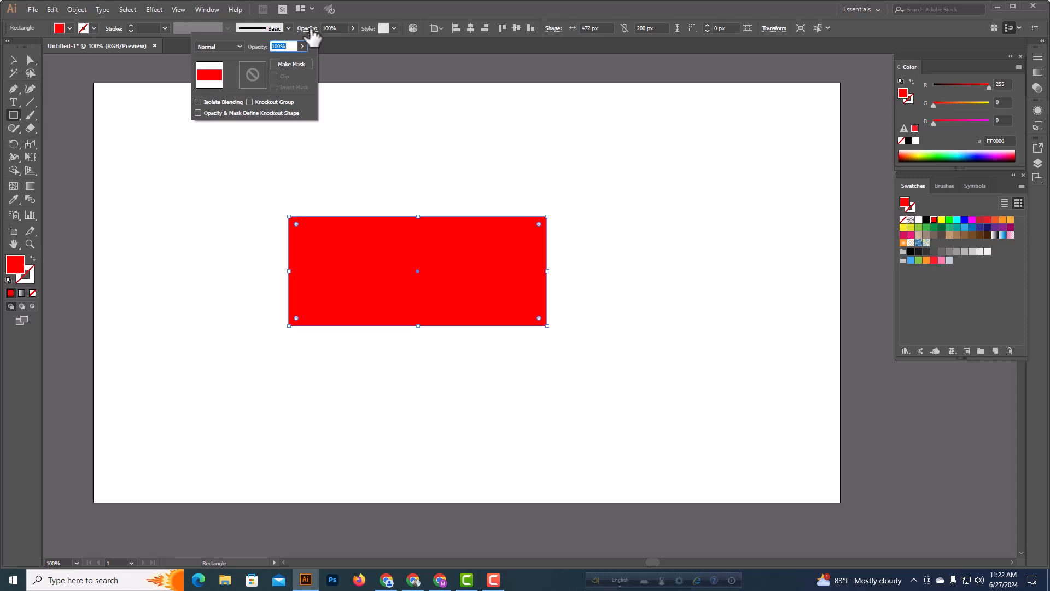
pyautogui.click(240, 47)
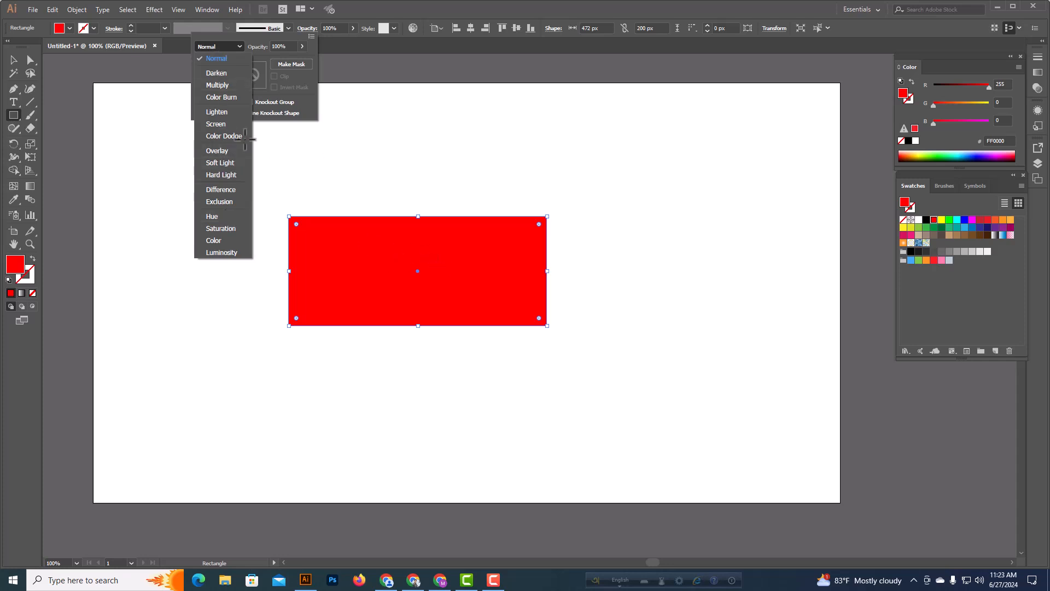
pyautogui.click(221, 74)
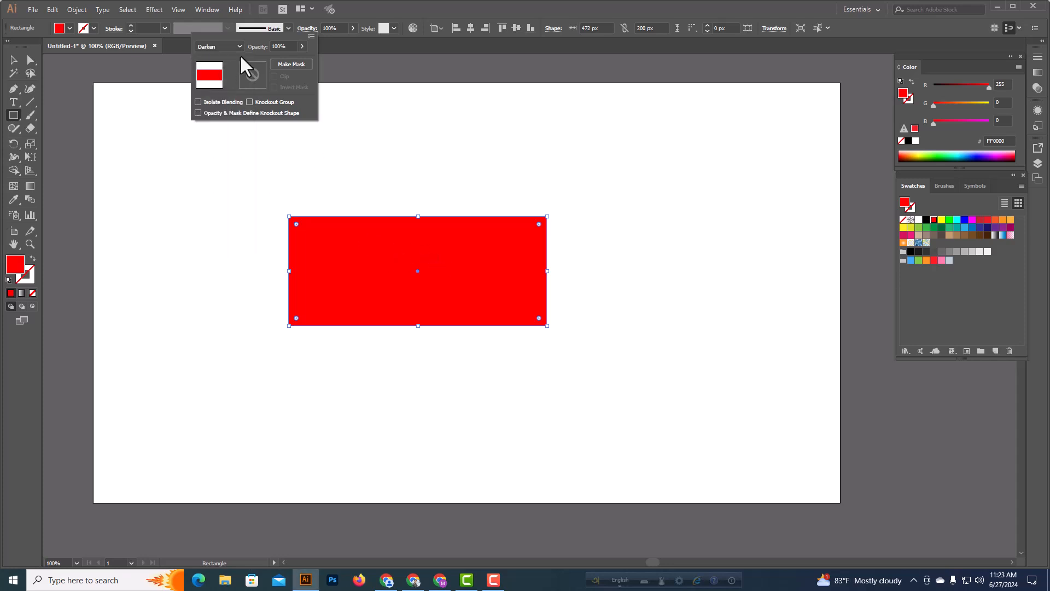
pyautogui.click(238, 46)
pyautogui.click(222, 86)
pyautogui.click(239, 47)
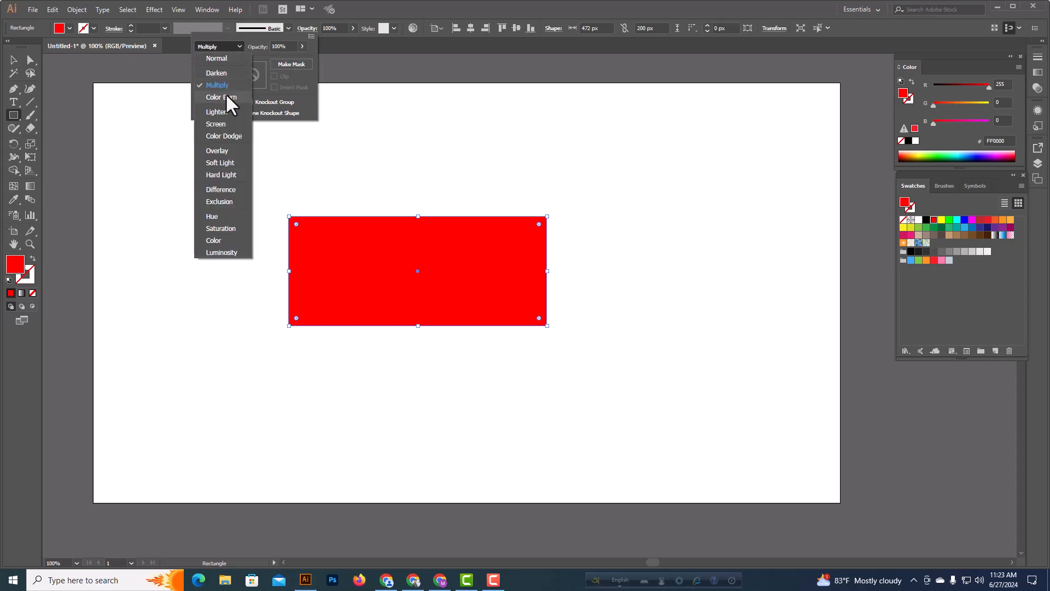
pyautogui.click(225, 97)
pyautogui.click(239, 47)
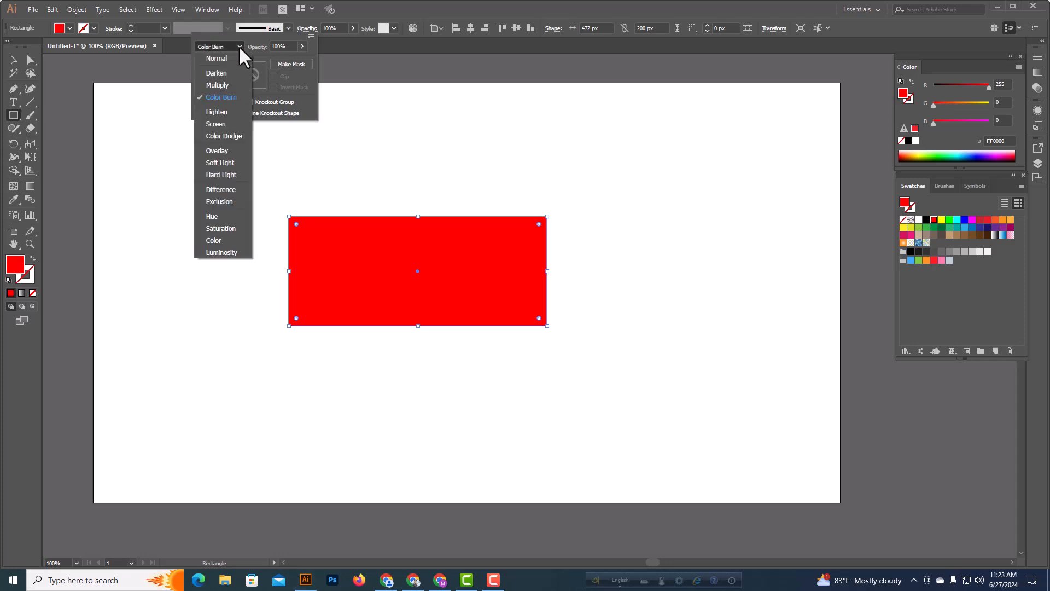
pyautogui.click(226, 122)
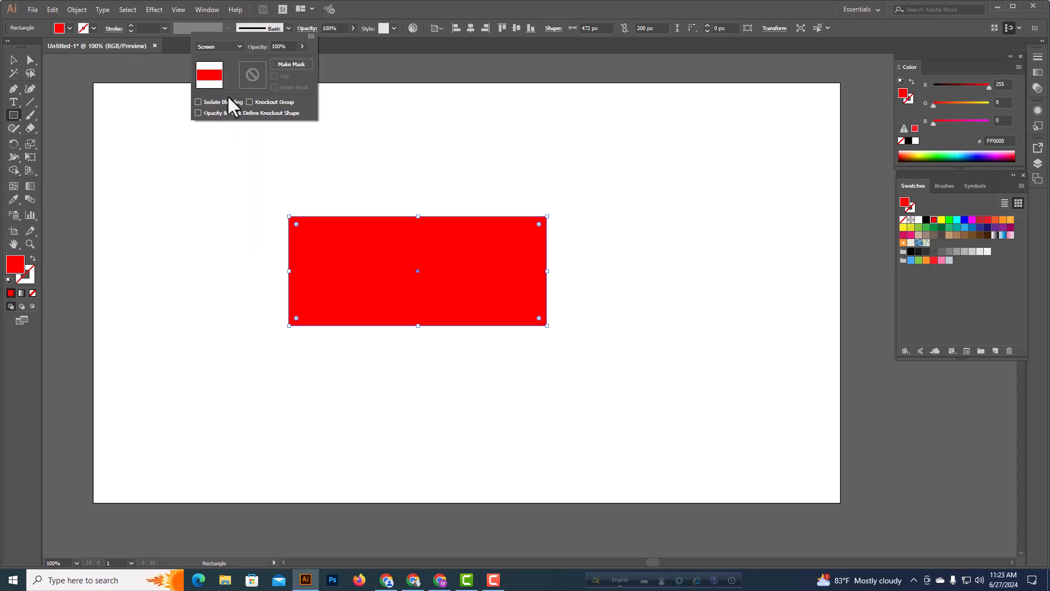
pyautogui.click(241, 47)
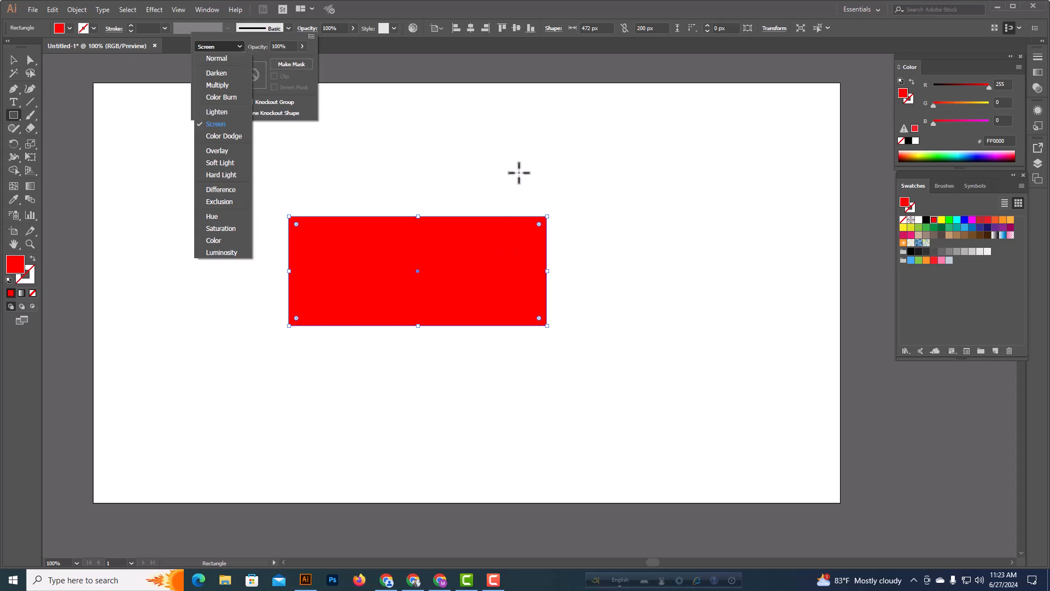
pyautogui.click(241, 46)
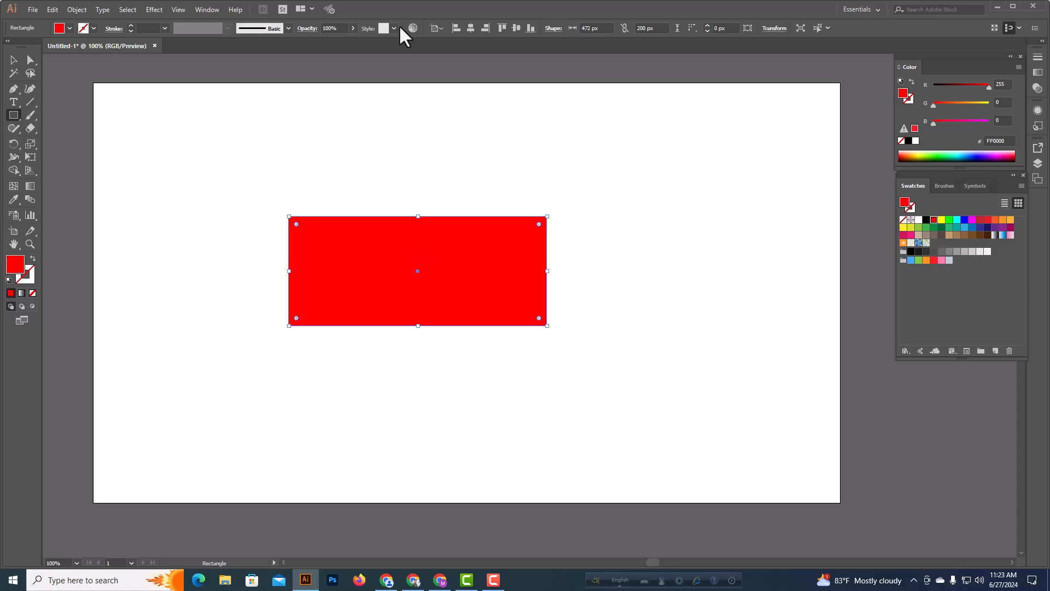
pyautogui.click(306, 28)
pyautogui.click(238, 46)
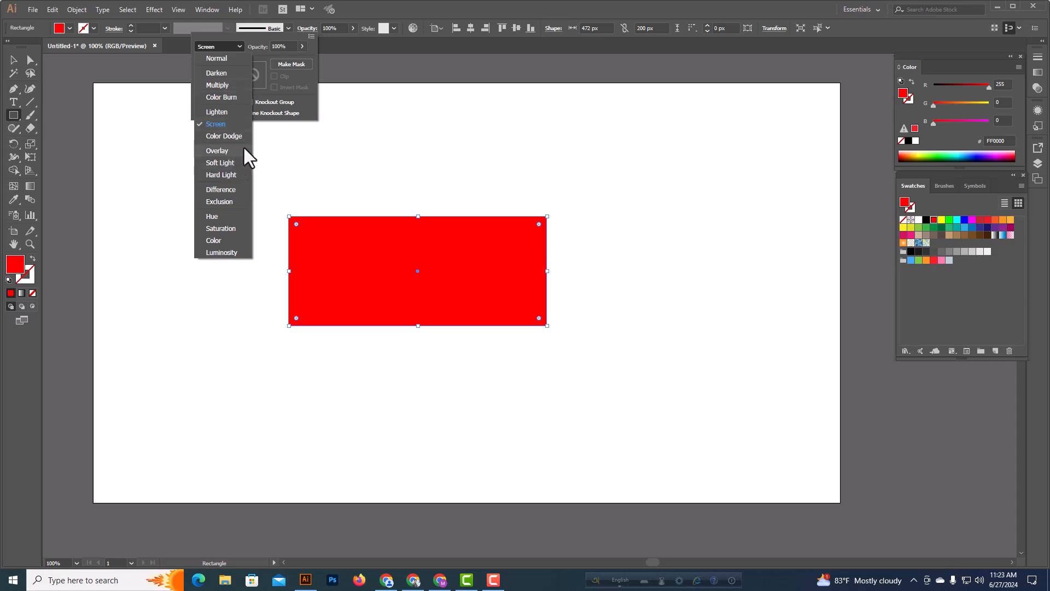
pyautogui.click(237, 45)
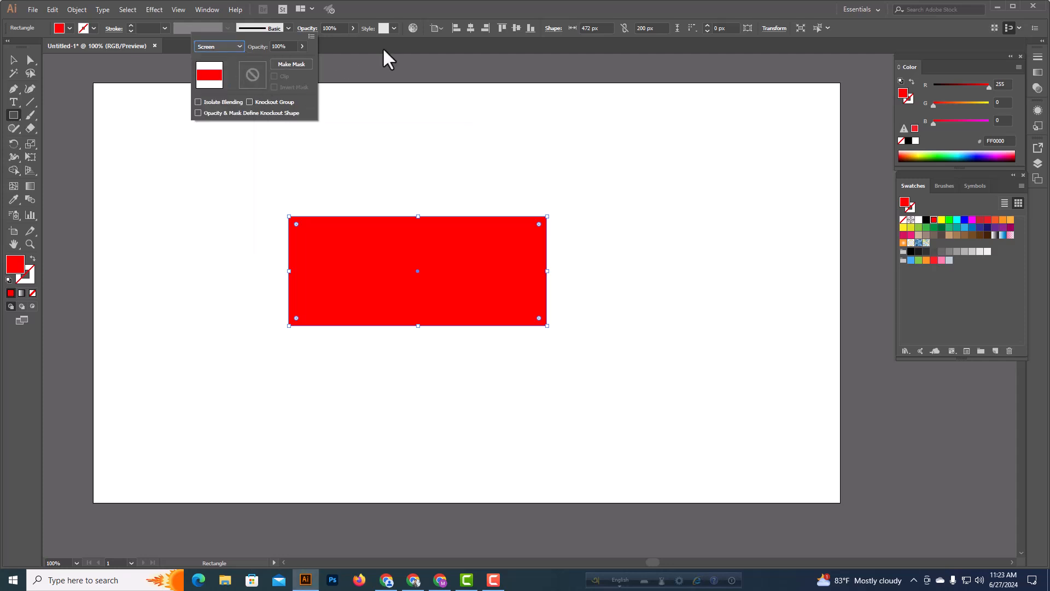
pyautogui.click(382, 66)
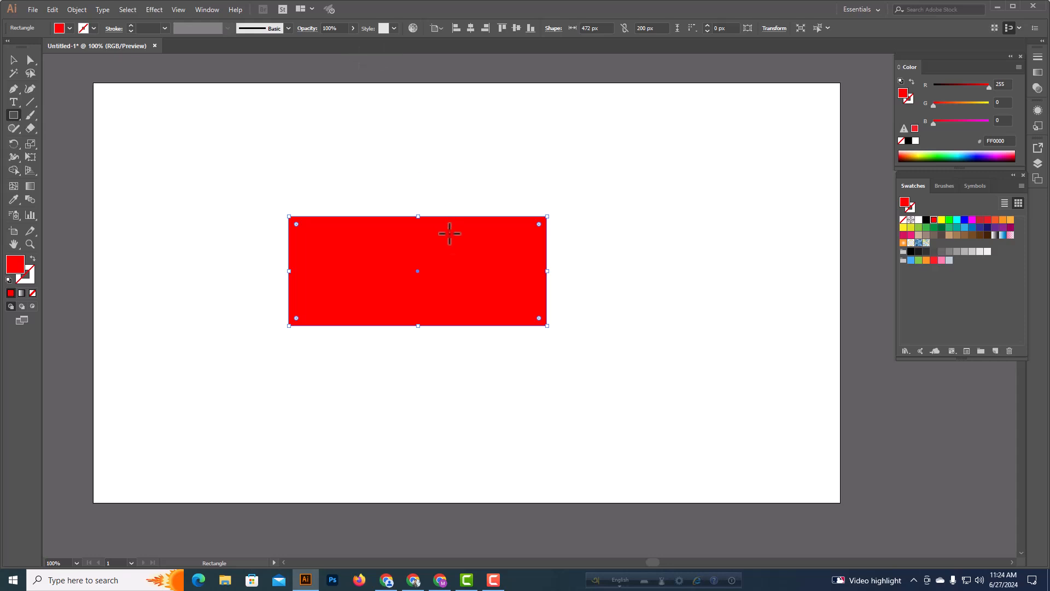
# Try several graphic styles on the rectangle, settle on the blue-and-yellow swirl pattern and recolour its yellow fill red (FF0000).
pyautogui.click(393, 27)
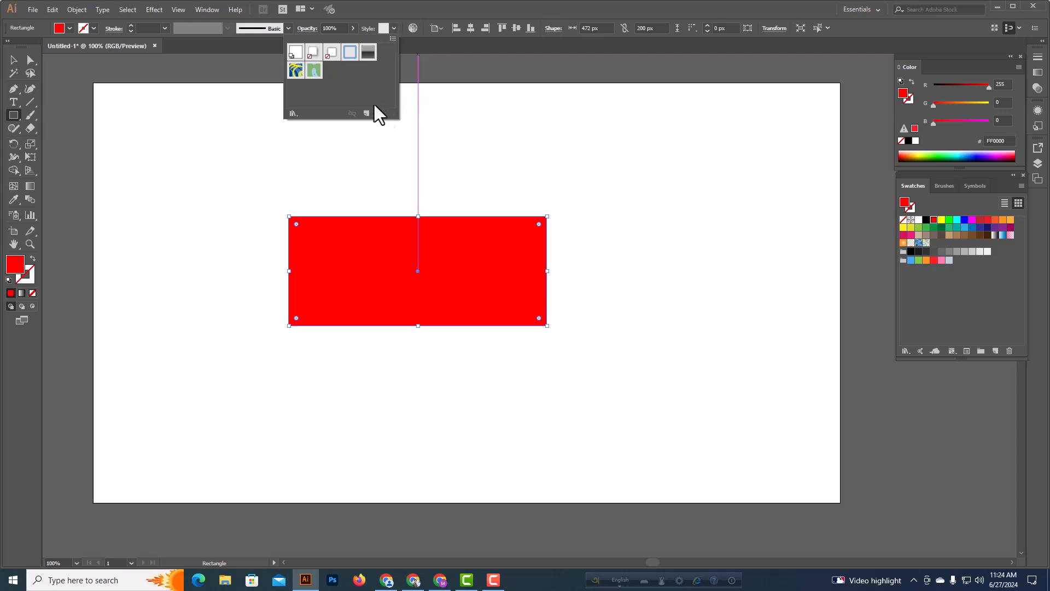
pyautogui.click(393, 29)
pyautogui.click(393, 30)
pyautogui.click(296, 71)
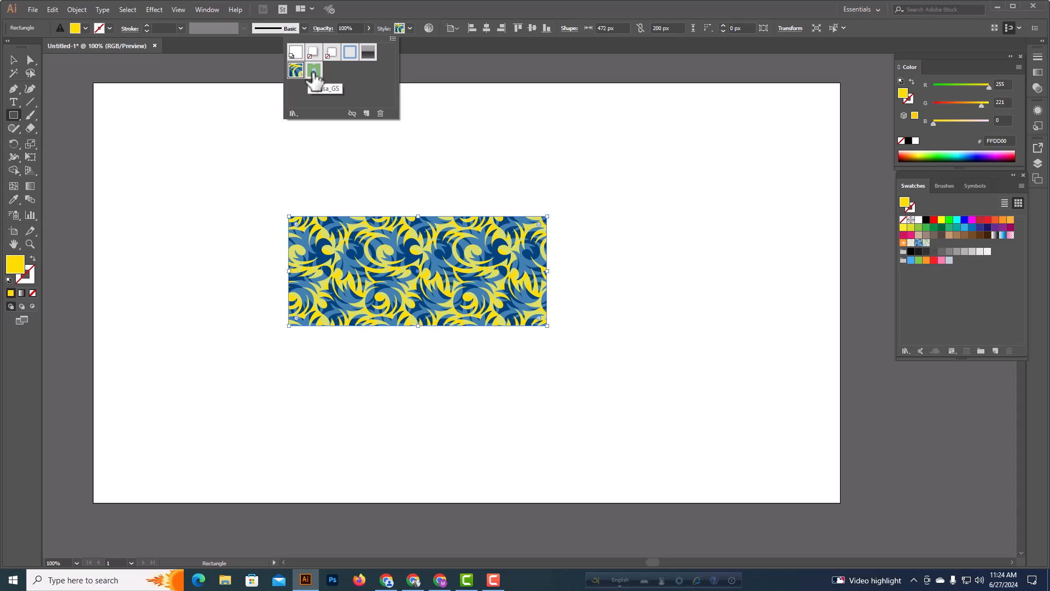
pyautogui.click(313, 70)
pyautogui.click(350, 52)
pyautogui.click(368, 52)
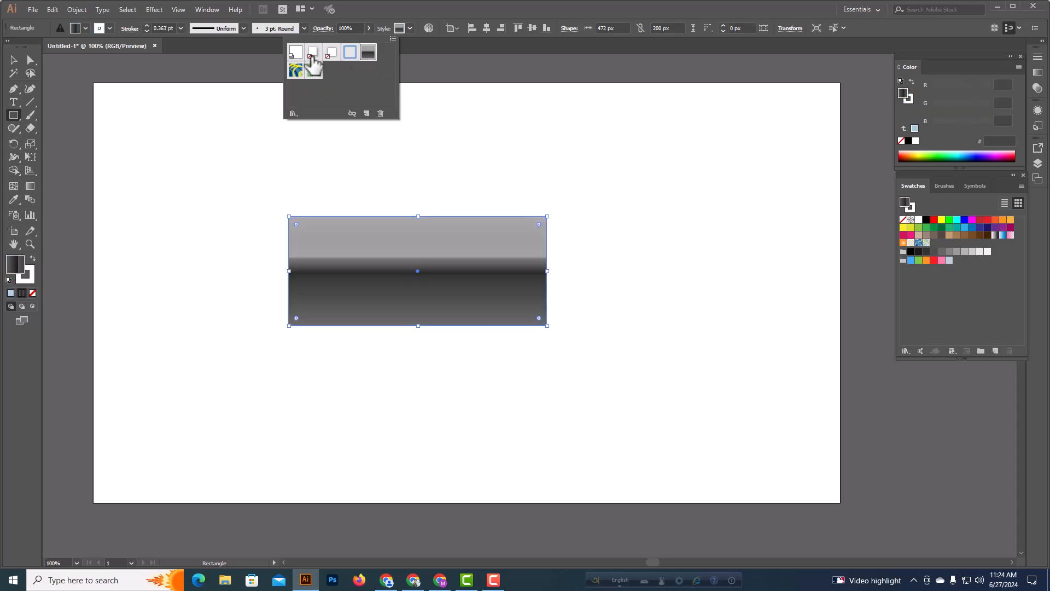
pyautogui.click(298, 72)
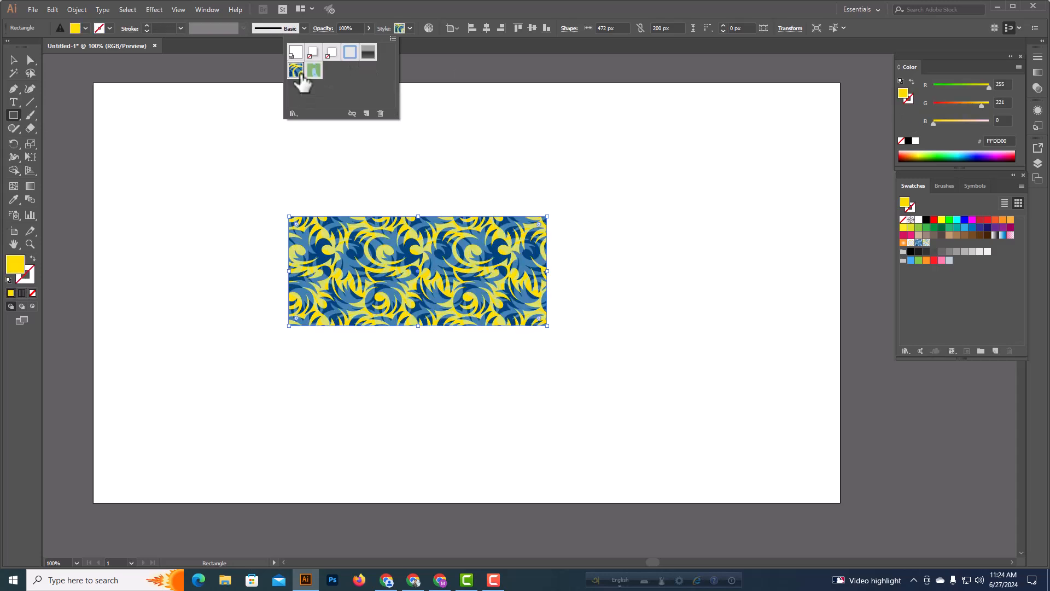
pyautogui.click(402, 28)
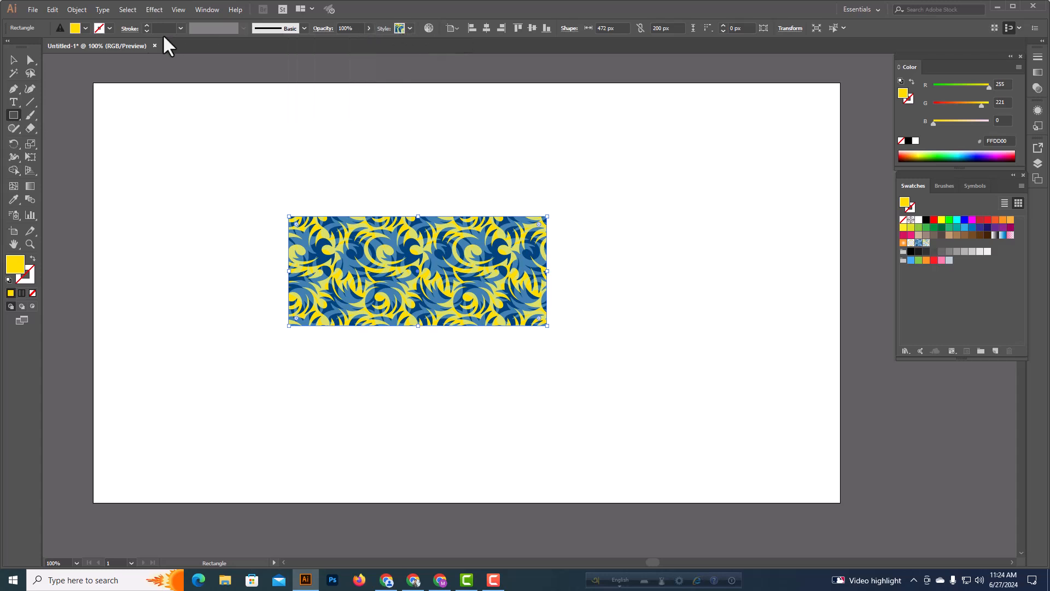
pyautogui.click(86, 27)
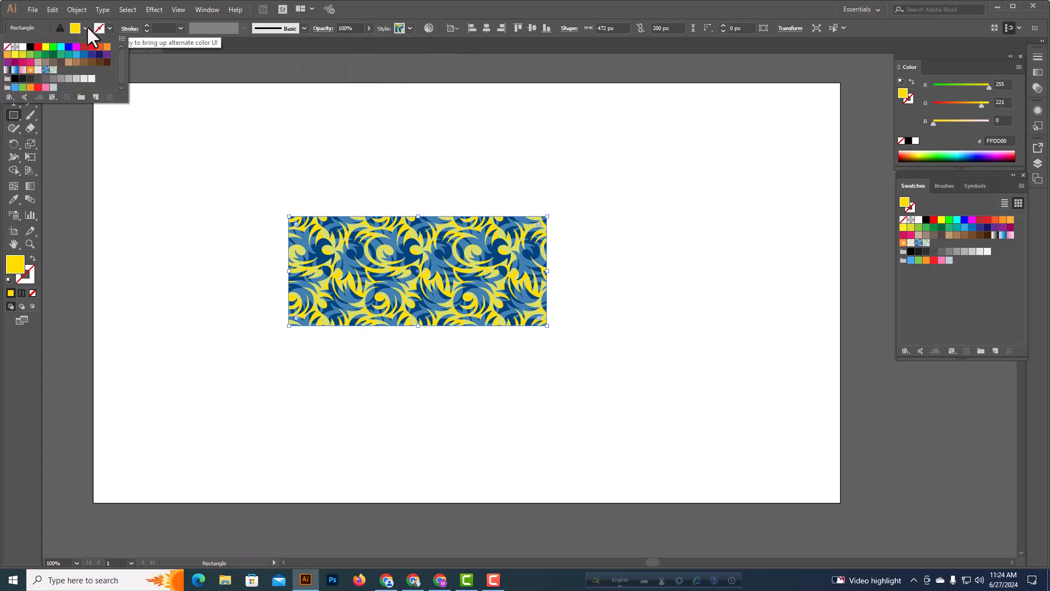
pyautogui.click(39, 48)
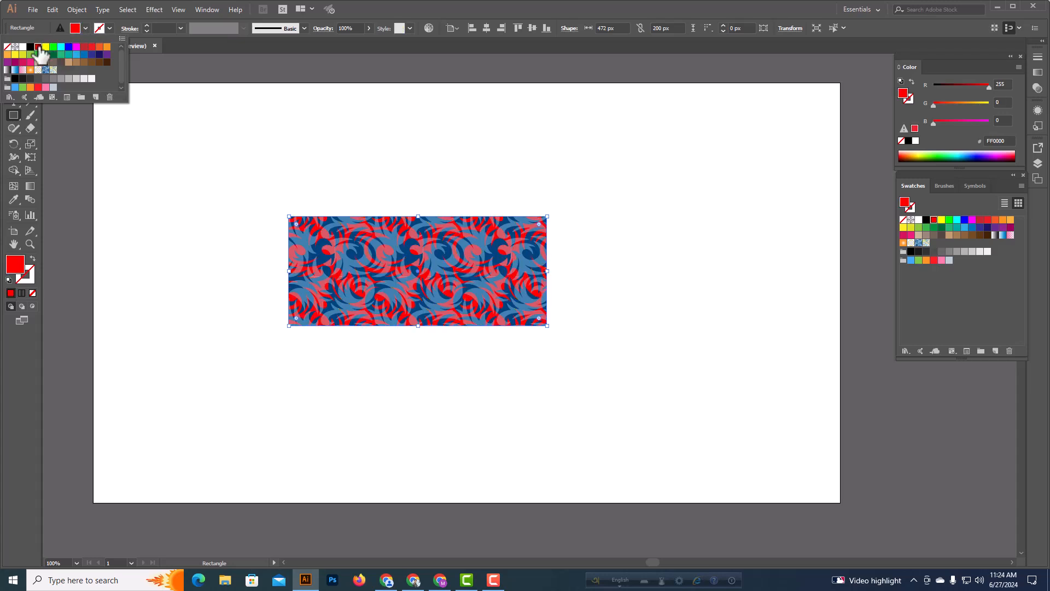
# Reset the rectangle to the default graphic style and fill it with red (FF0000).
pyautogui.click(410, 28)
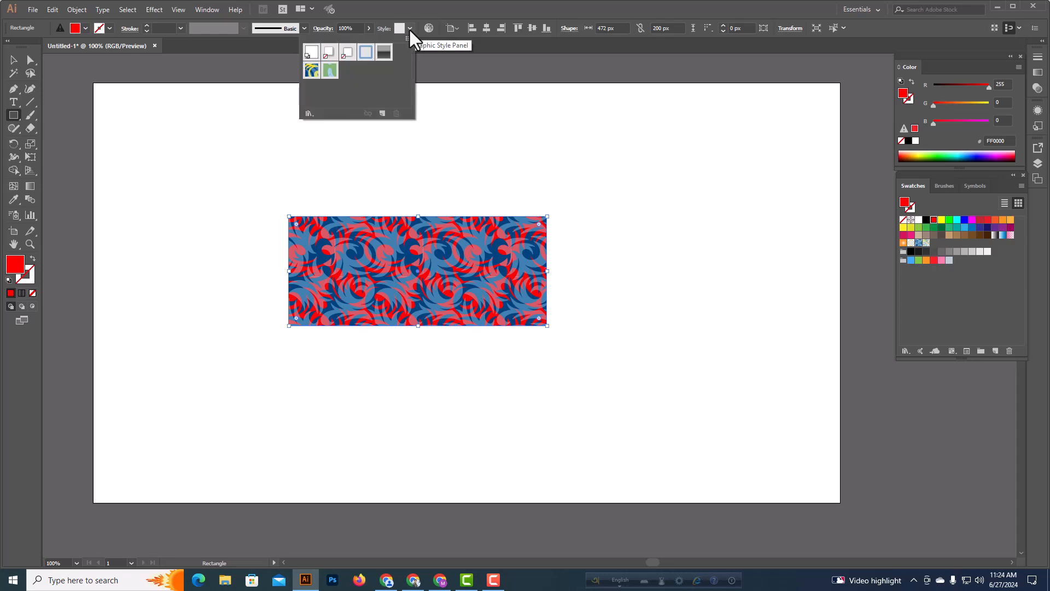
pyautogui.click(312, 52)
pyautogui.click(69, 28)
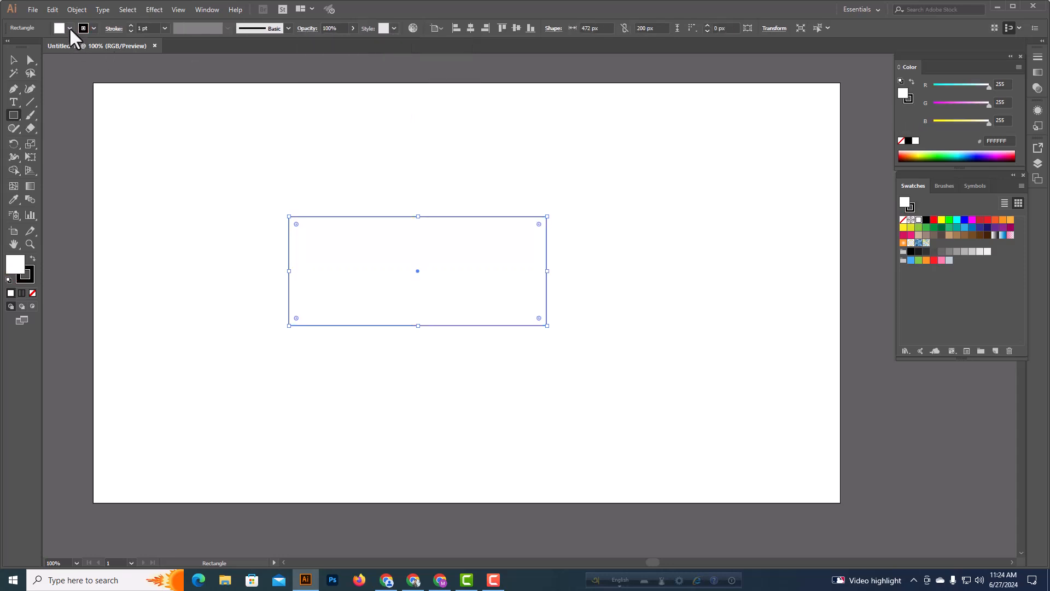
pyautogui.click(68, 27)
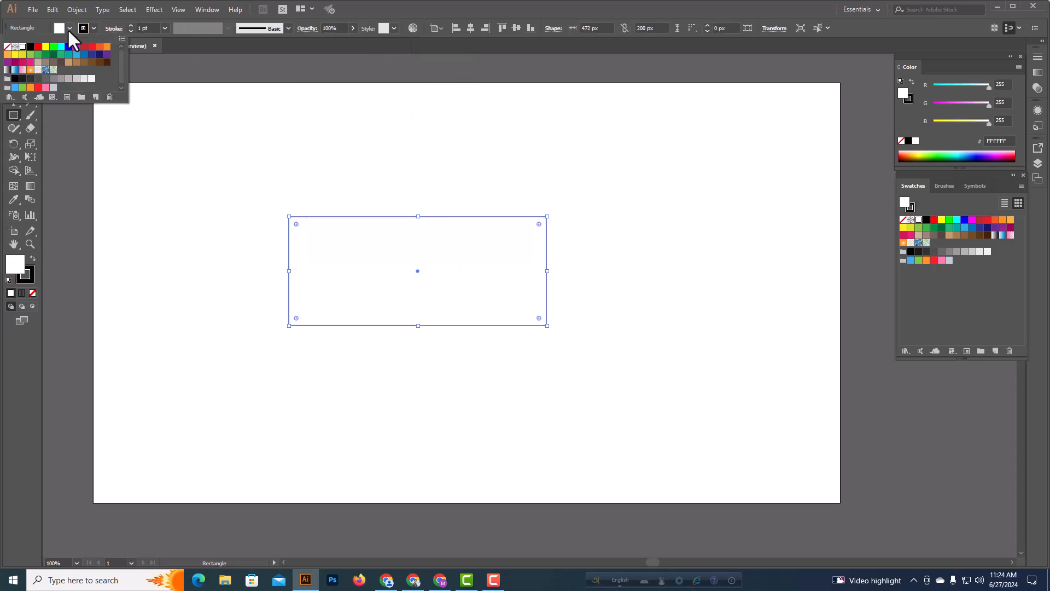
pyautogui.click(38, 47)
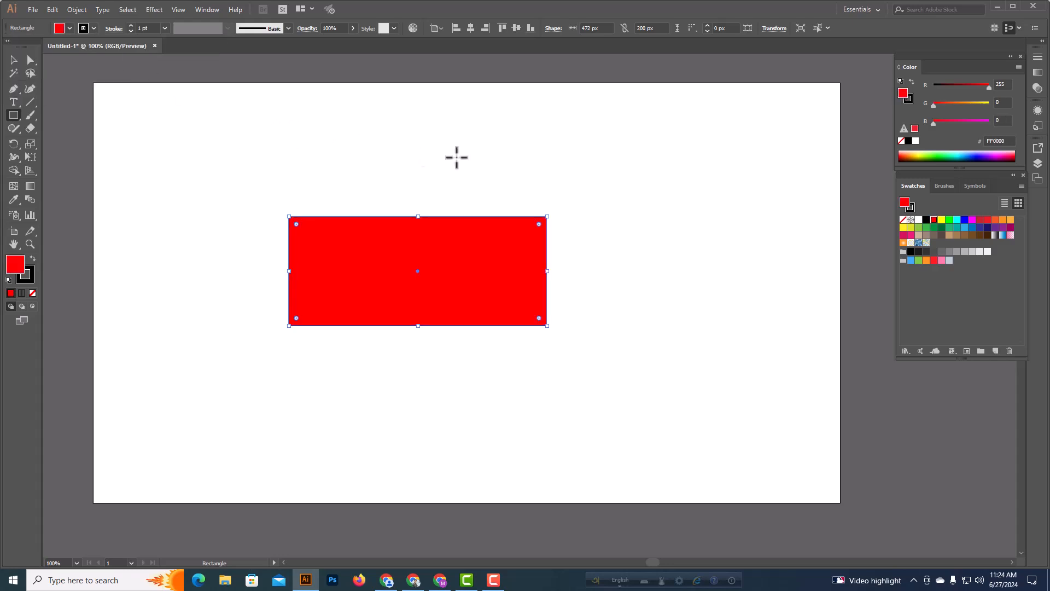
# Set the red rectangle's black stroke to none.
pyautogui.click(95, 28)
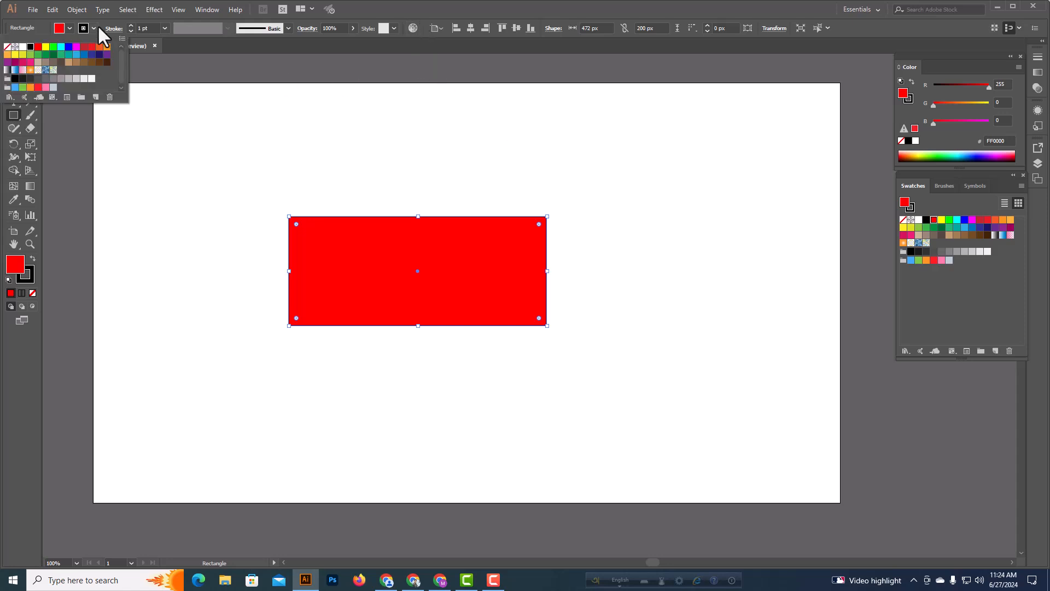
pyautogui.click(7, 46)
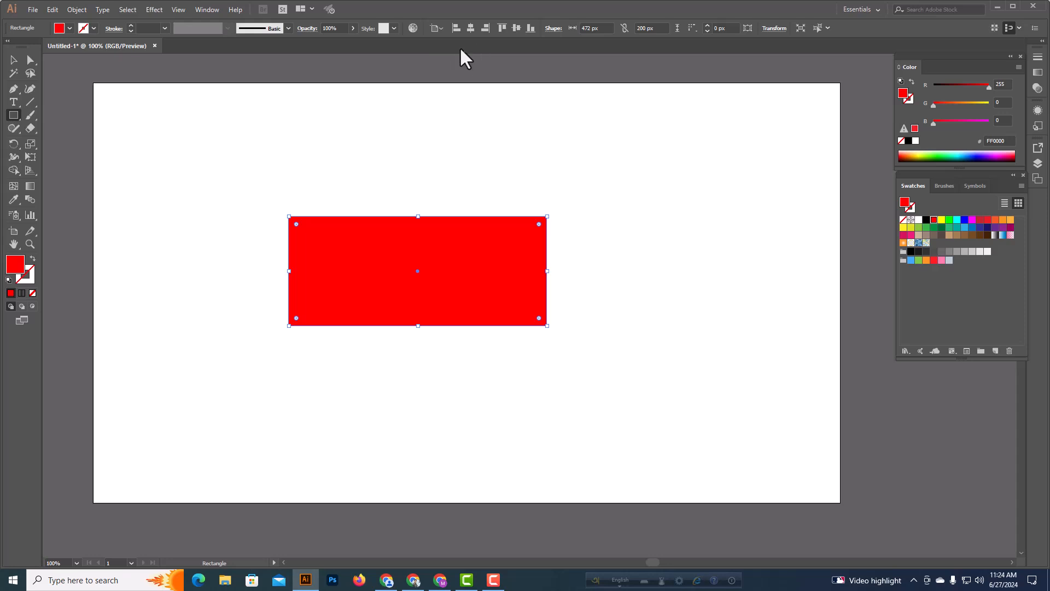
# Set the alignment reference for the rectangle to Align to Artboard.
pyautogui.click(438, 30)
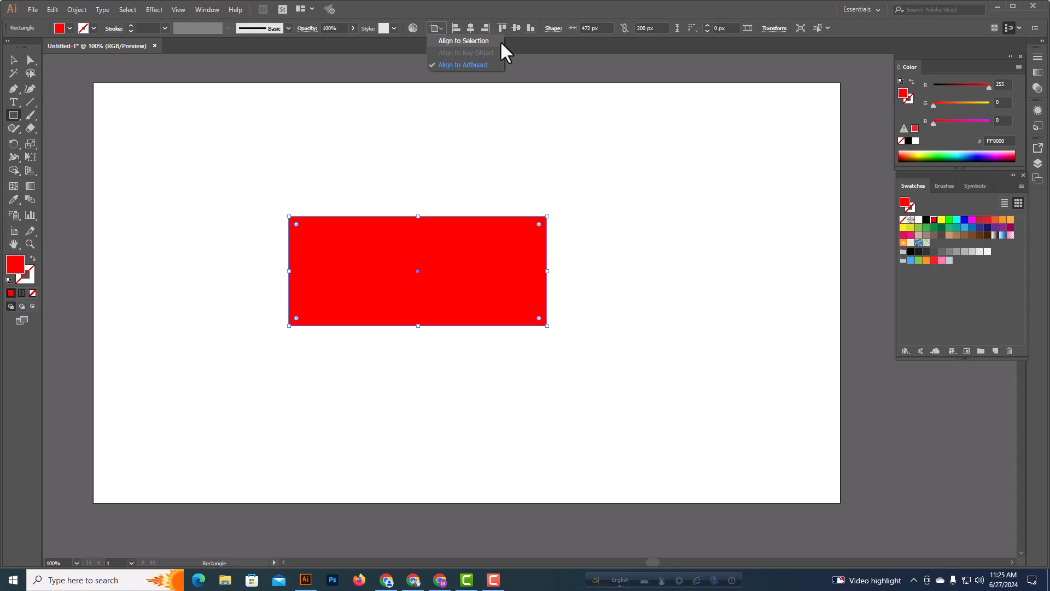
pyautogui.click(479, 64)
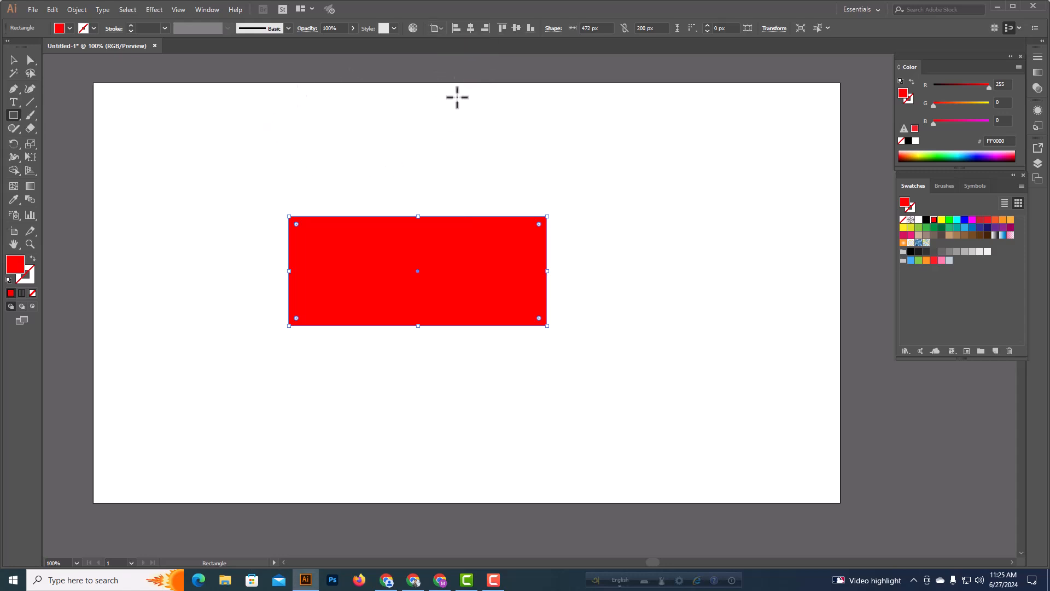
pyautogui.click(431, 30)
pyautogui.click(474, 68)
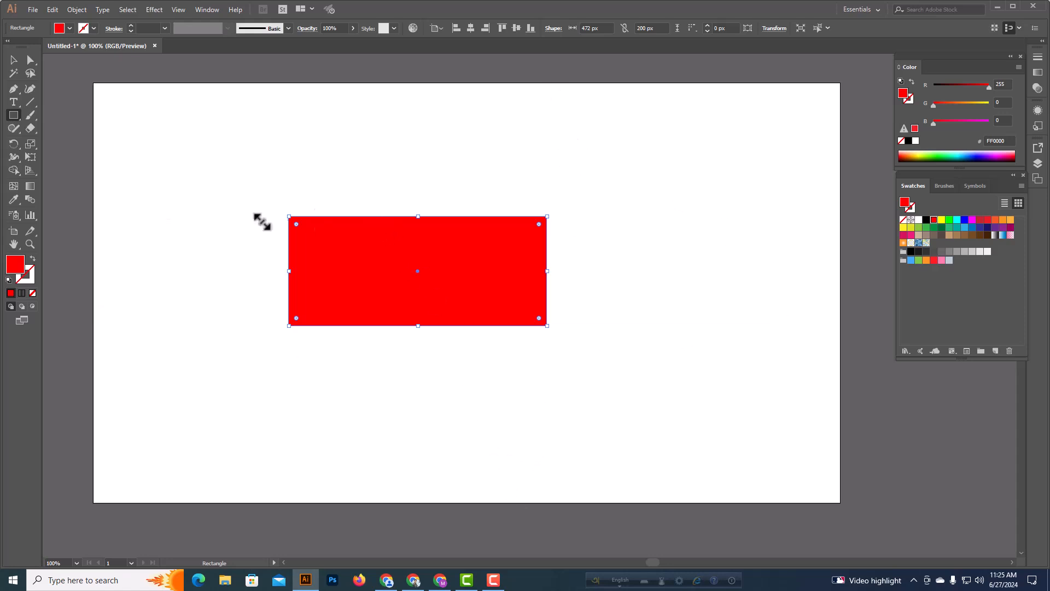
# Align the rectangle horizontally to the artboard's left edge, its centre and finally its right edge.
pyautogui.click(455, 28)
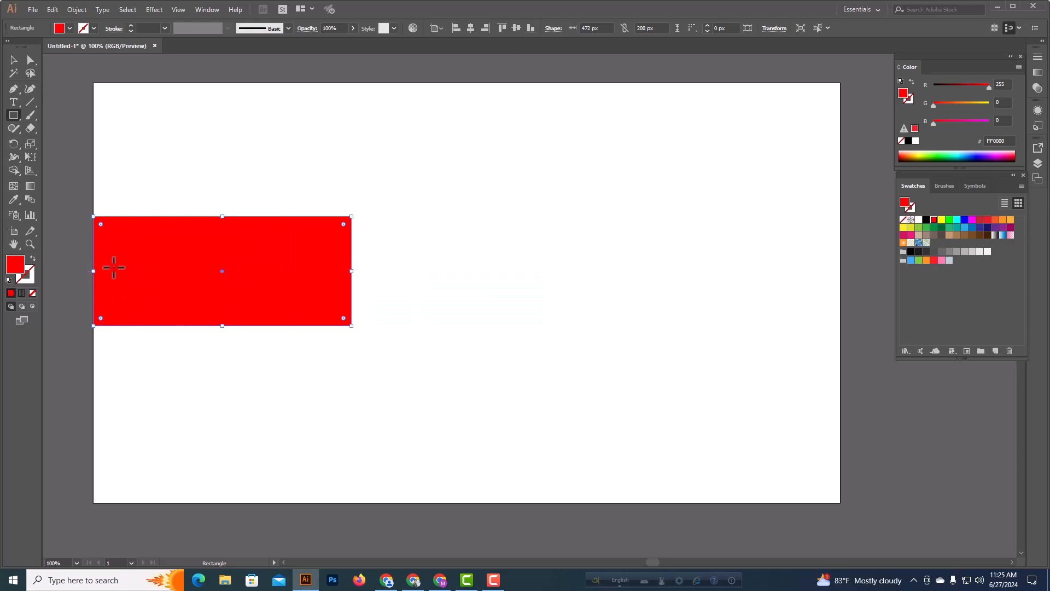
pyautogui.click(473, 28)
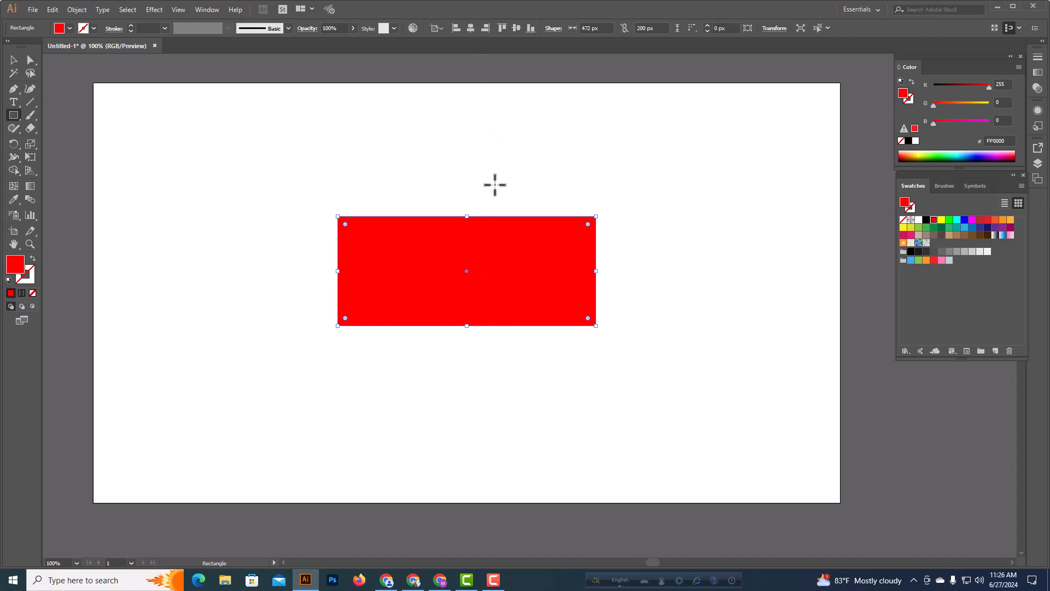
pyautogui.click(485, 27)
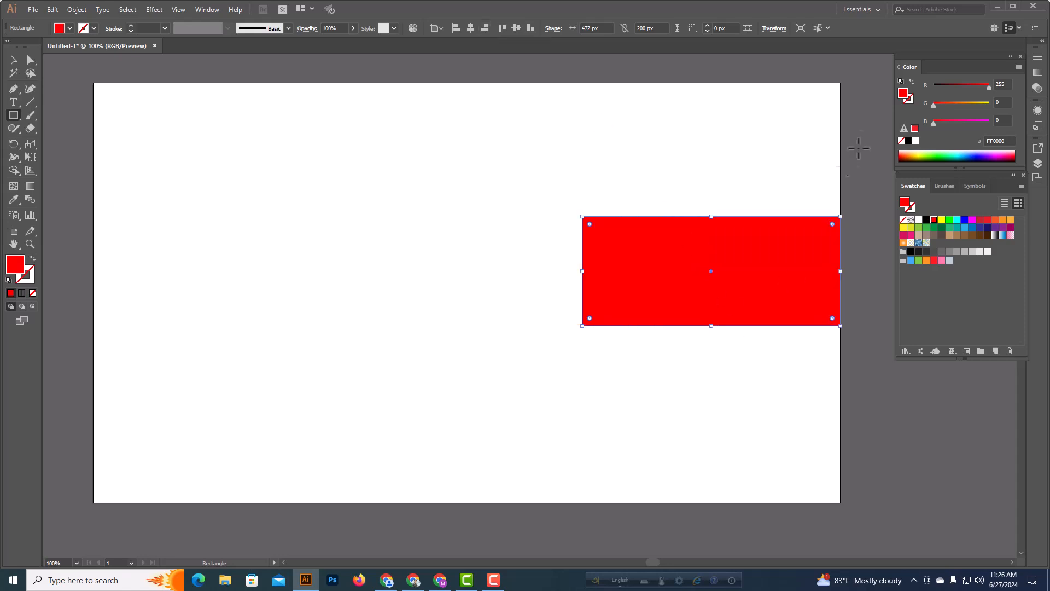
# Align the rectangle vertically to the artboard's top edge, its middle and finally its bottom edge.
pyautogui.click(502, 28)
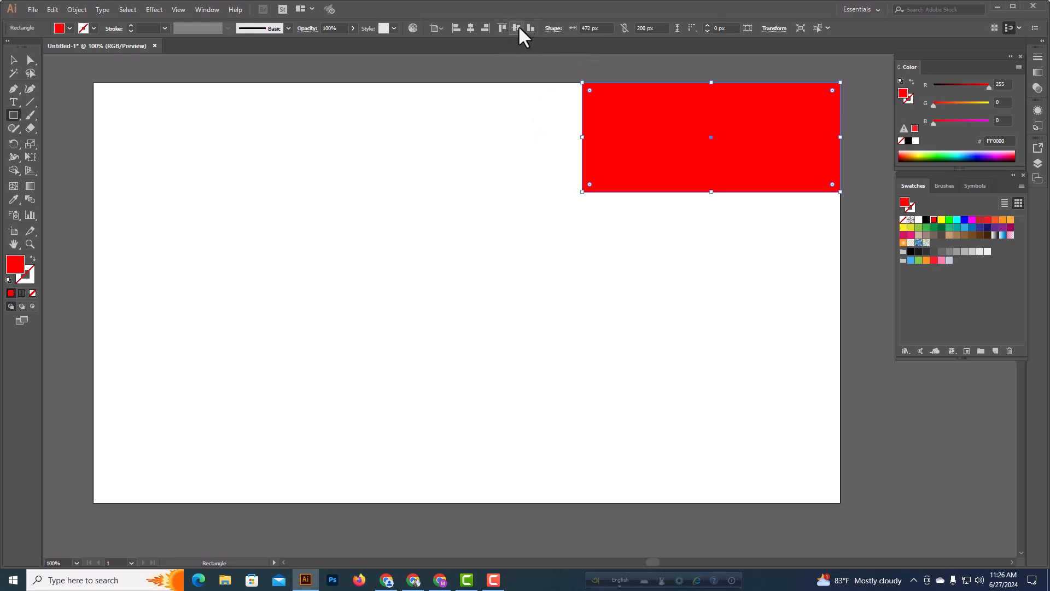
pyautogui.click(517, 25)
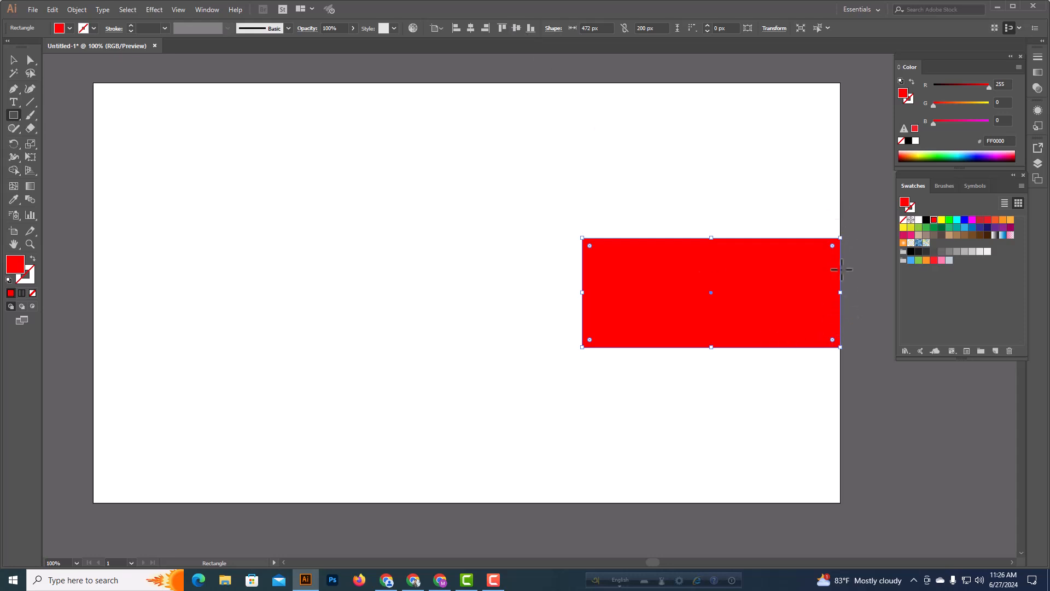
pyautogui.click(529, 29)
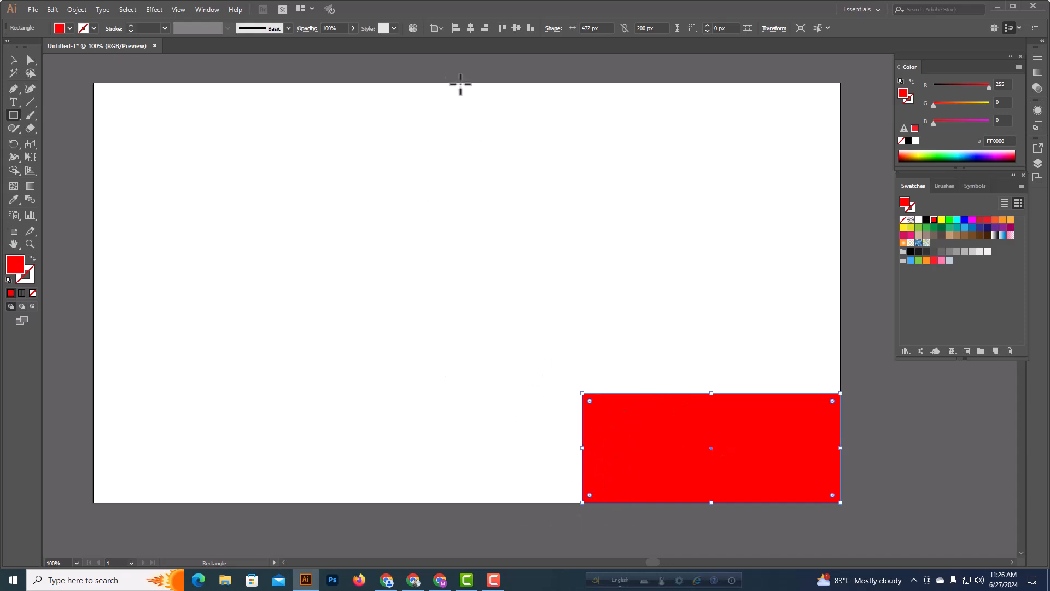
# Centre the red rectangle horizontally on the artboard and move it up to roughly the middle of the page.
pyautogui.click(441, 28)
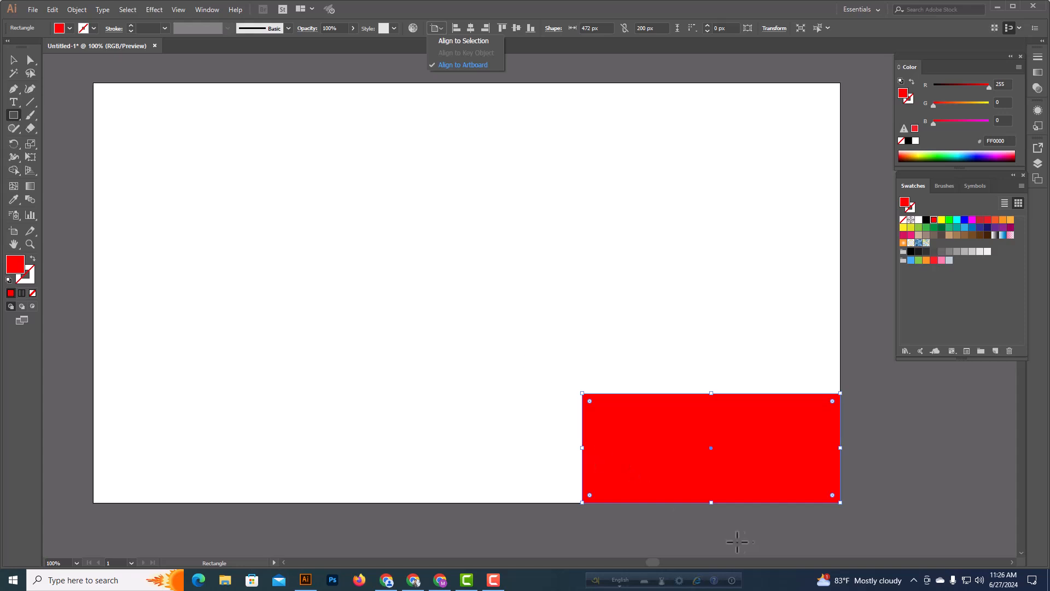
pyautogui.click(470, 28)
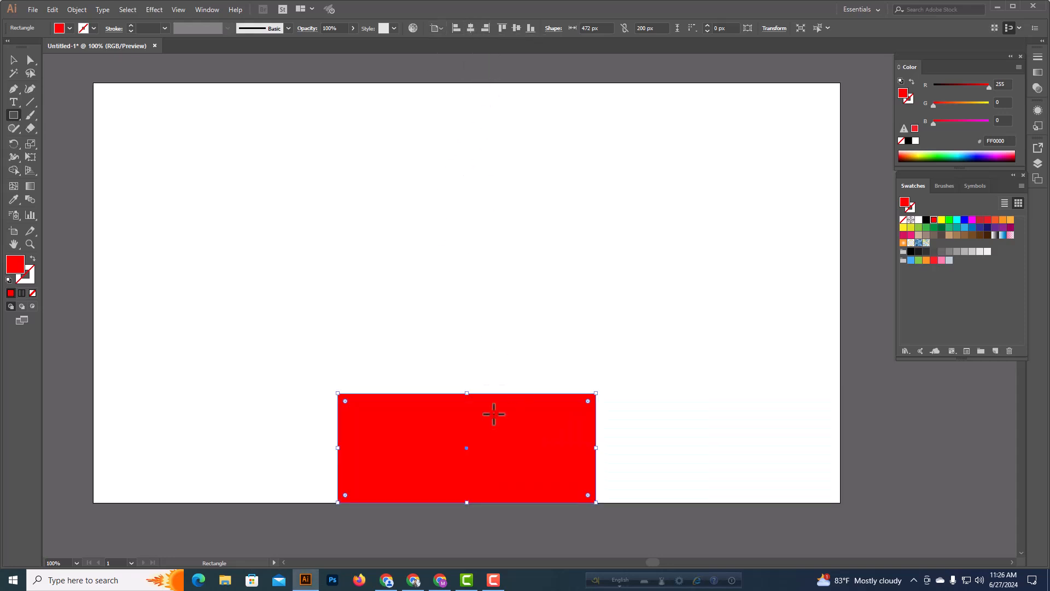
pyautogui.click(13, 60)
pyautogui.moveTo(488, 412); pyautogui.dragTo(484, 255)
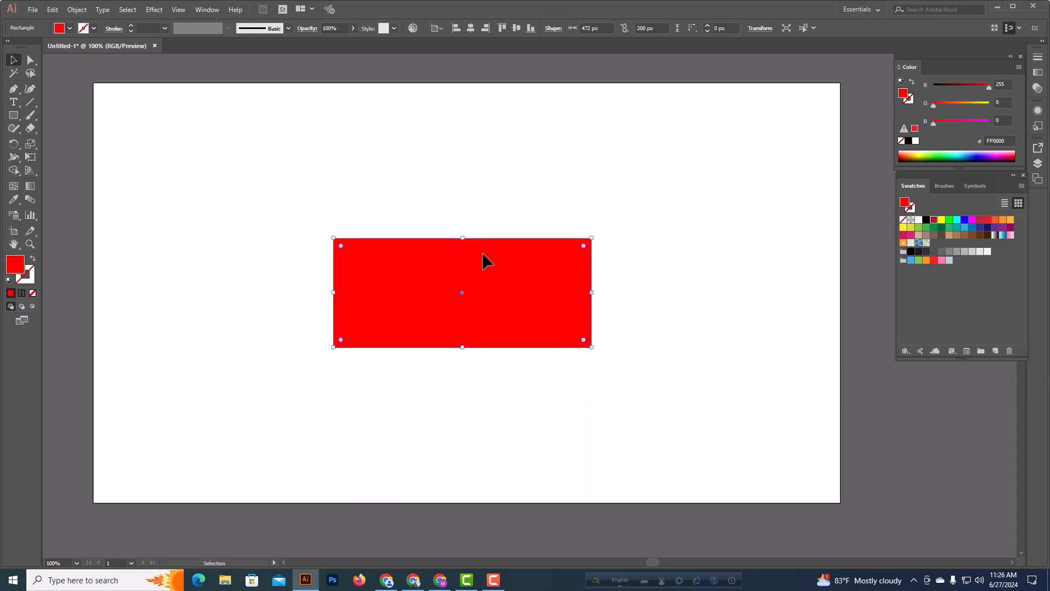
# Set the alignment reference for the red rectangle to Align to Selection.
pyautogui.click(437, 28)
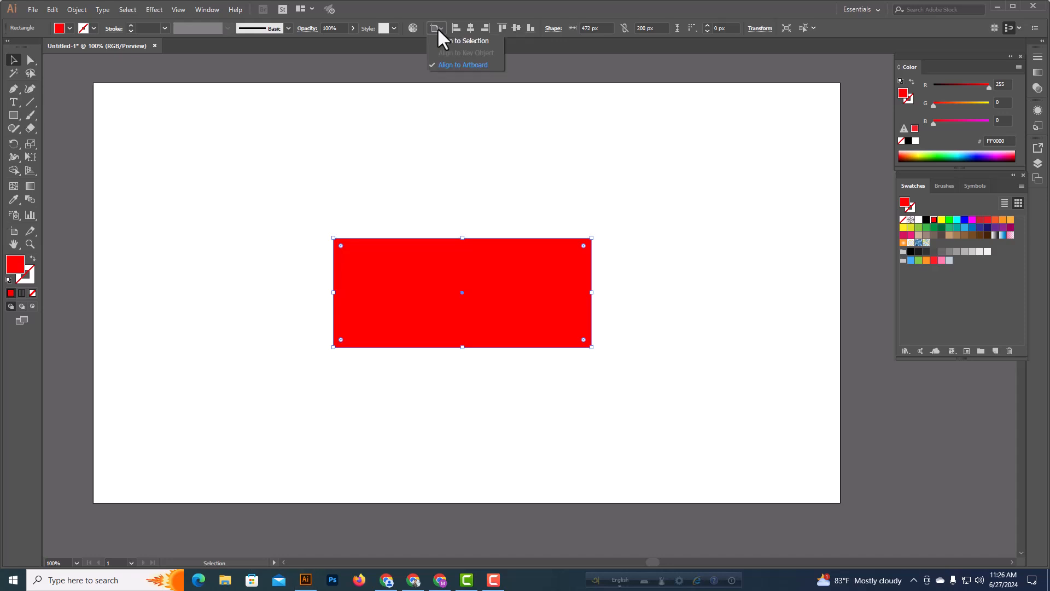
pyautogui.click(484, 42)
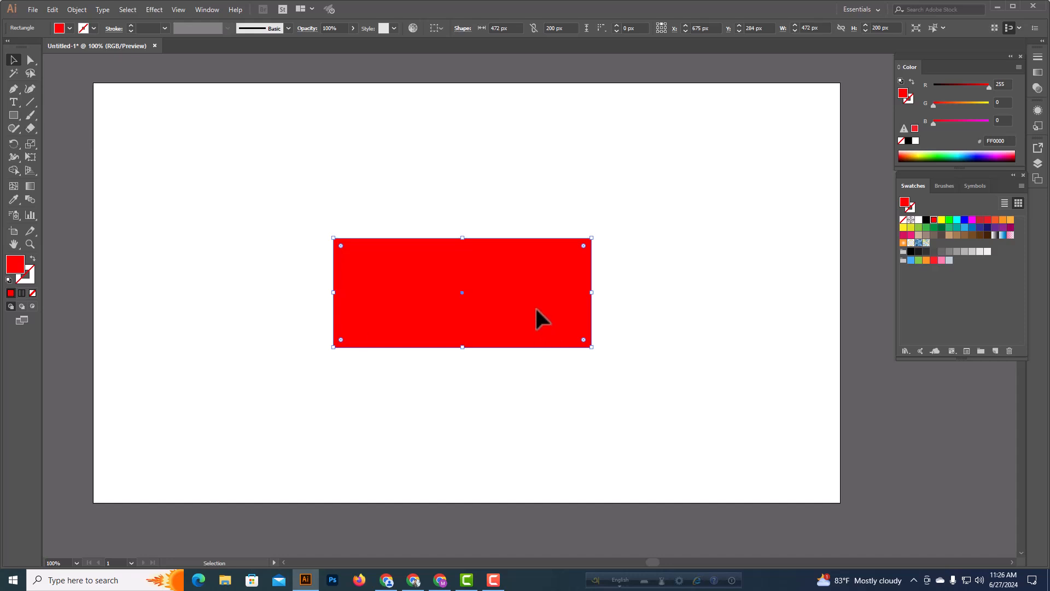
# Duplicate the red rectangle above the original, narrow the copy to about 207 px and fill it with light blue 29ABE2.
pyautogui.moveTo(524, 302); pyautogui.dragTo(419, 202)
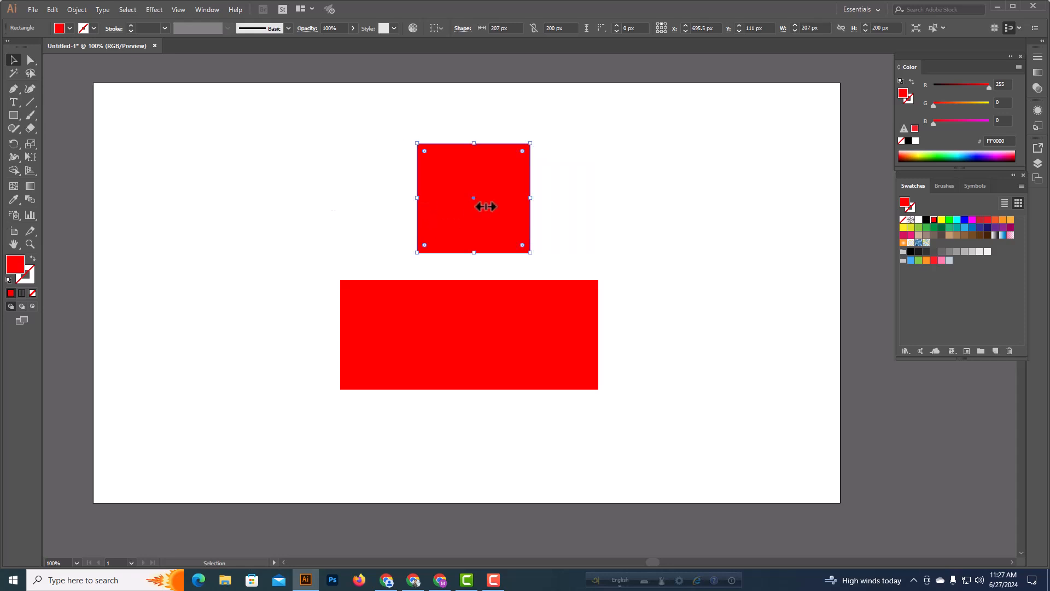
pyautogui.moveTo(504, 213); pyautogui.dragTo(454, 213)
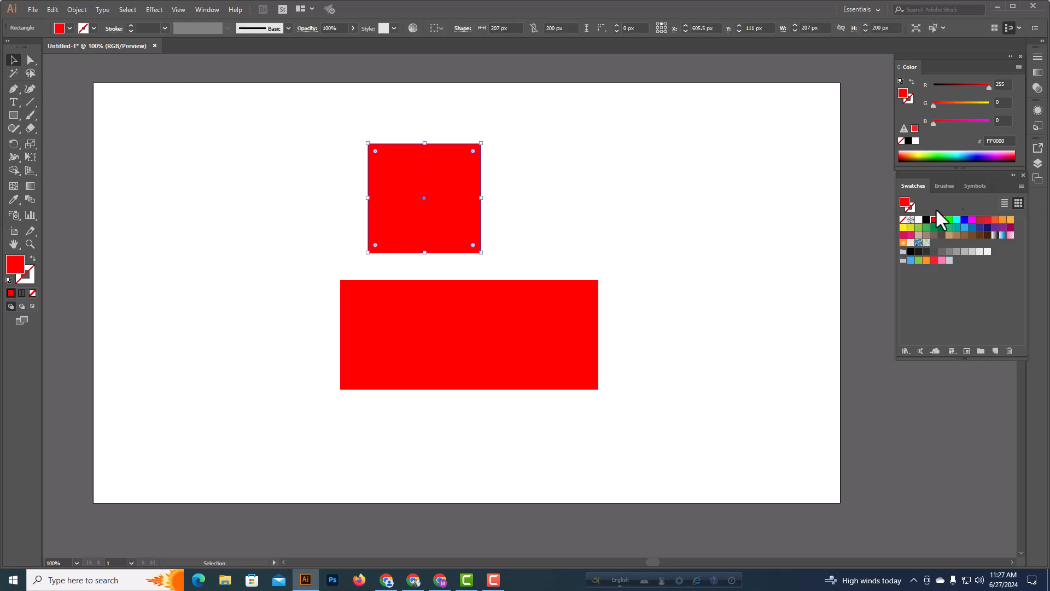
pyautogui.click(964, 228)
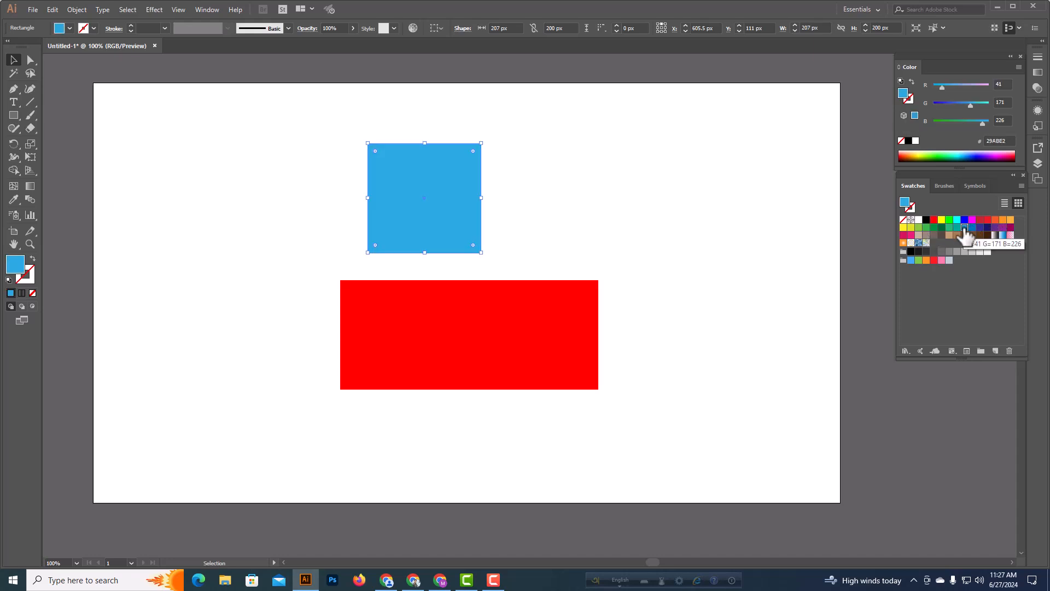
pyautogui.click(542, 221)
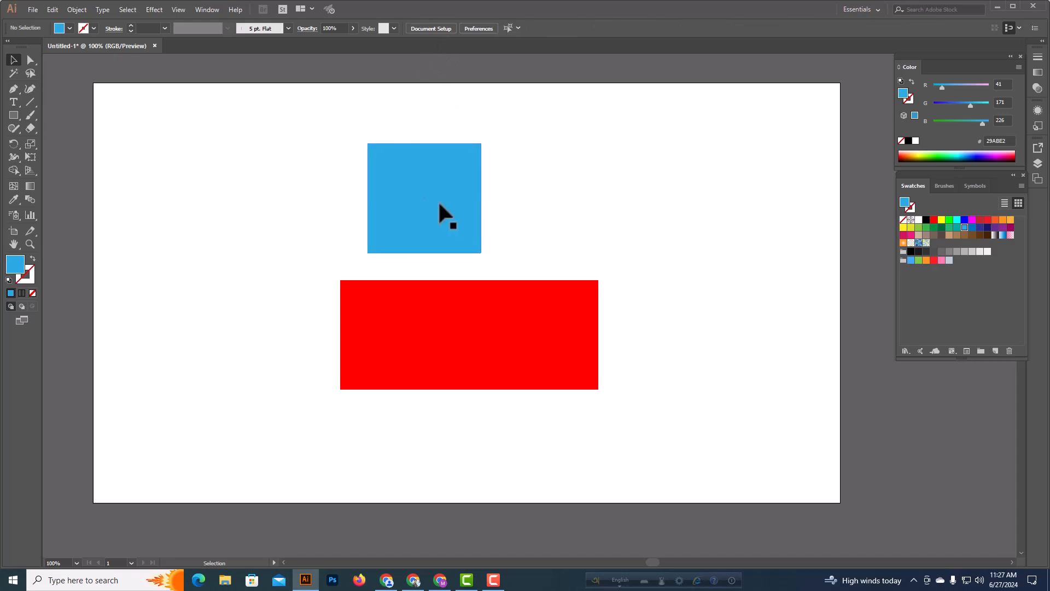
# Check which alignment reference options are available with only the blue square selected.
pyautogui.click(438, 215)
pyautogui.click(437, 29)
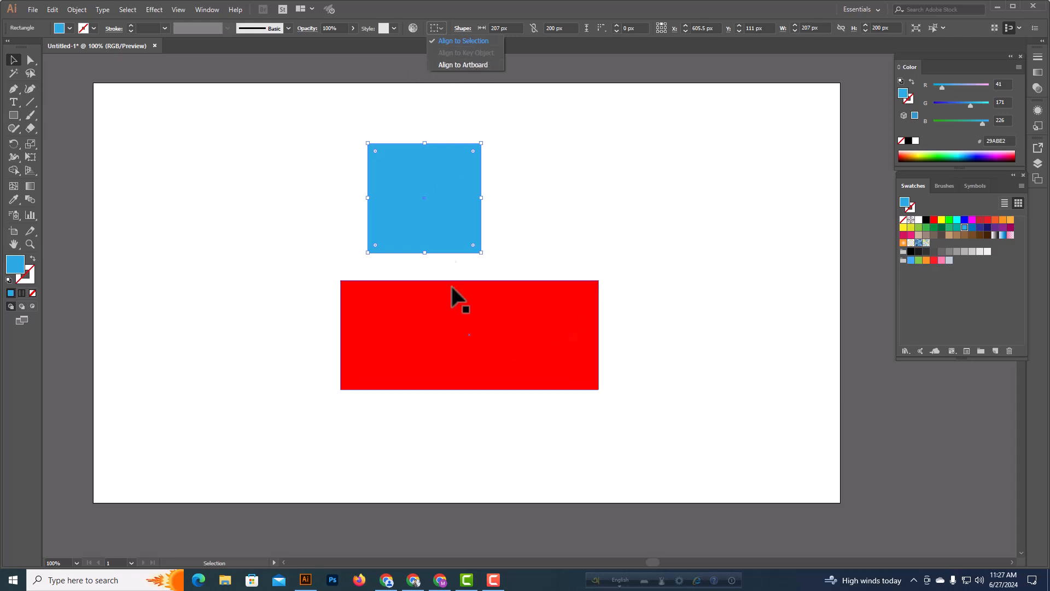
pyautogui.click(556, 165)
pyautogui.click(556, 164)
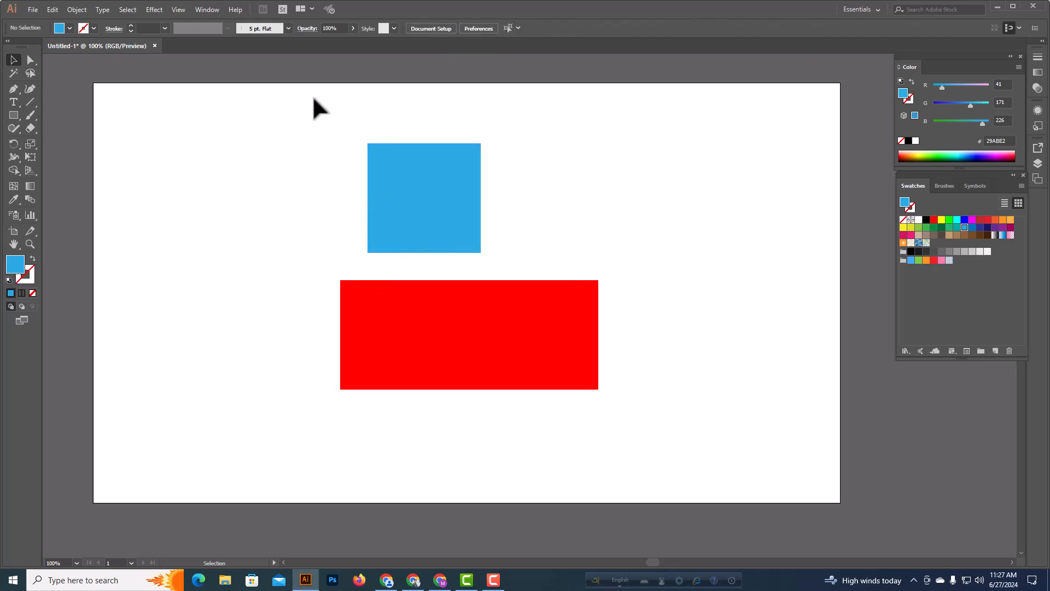
# Select both the blue square and the red rectangle and set their alignment reference to Align to Selection.
pyautogui.moveTo(307, 126); pyautogui.dragTo(551, 403)
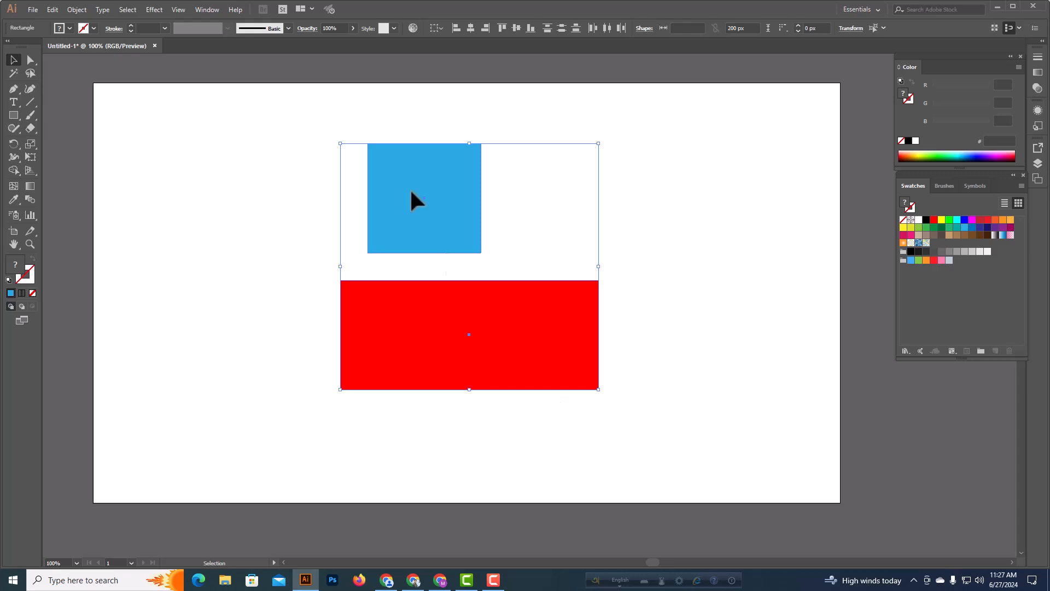
pyautogui.click(436, 29)
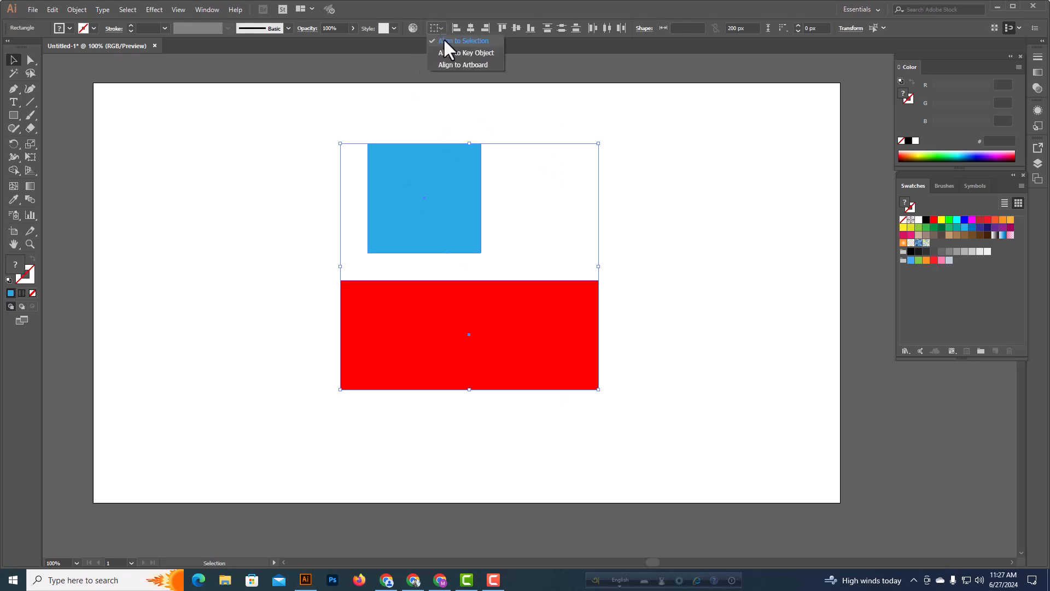
pyautogui.click(445, 39)
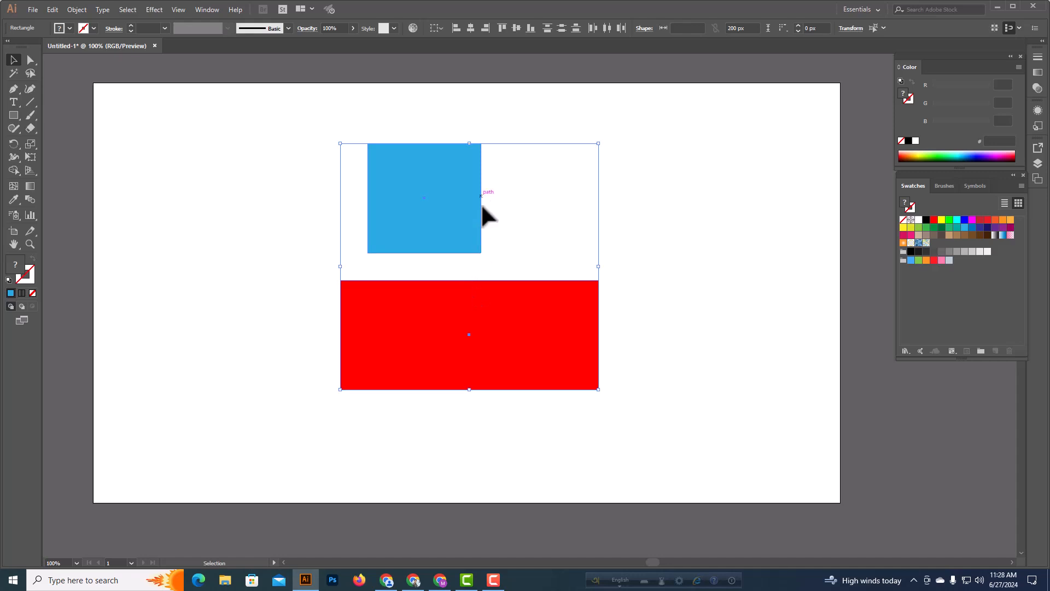
# Align the two selected shapes by their horizontal centres, by their left edges and finally by their right edges.
pyautogui.click(470, 32)
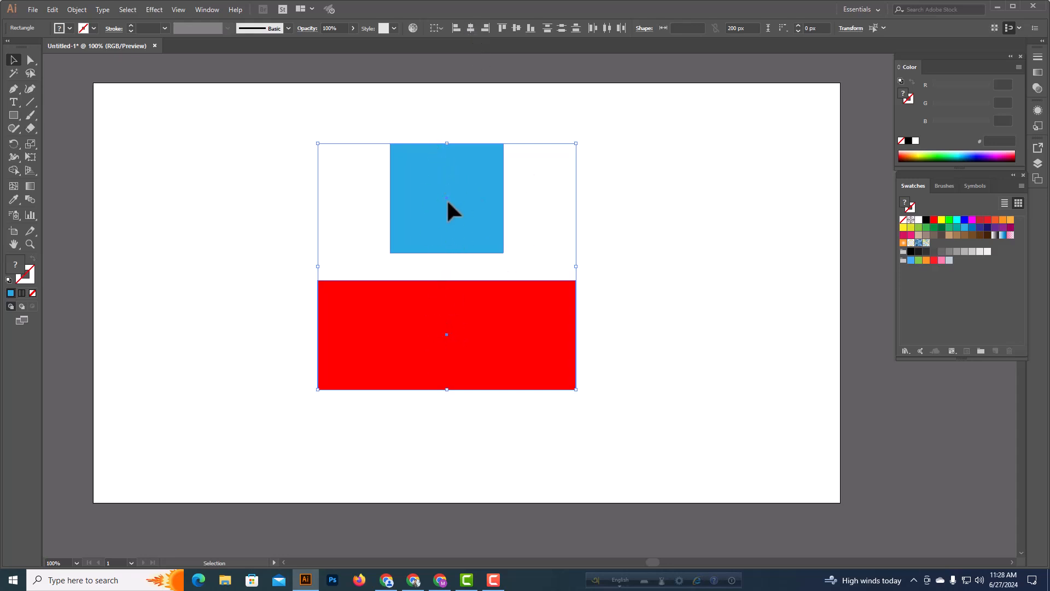
pyautogui.click(453, 30)
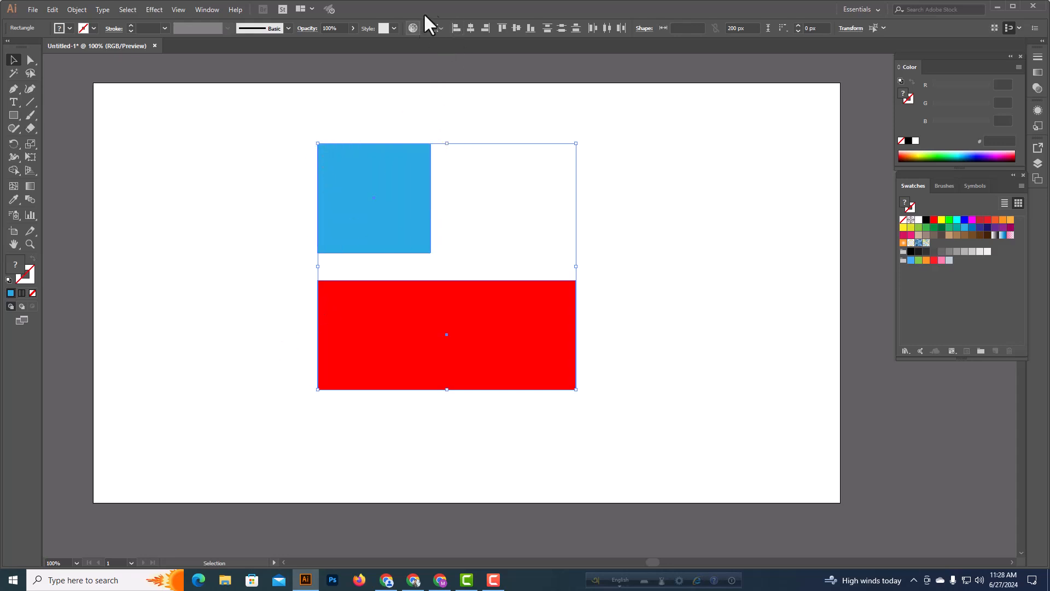
pyautogui.click(486, 27)
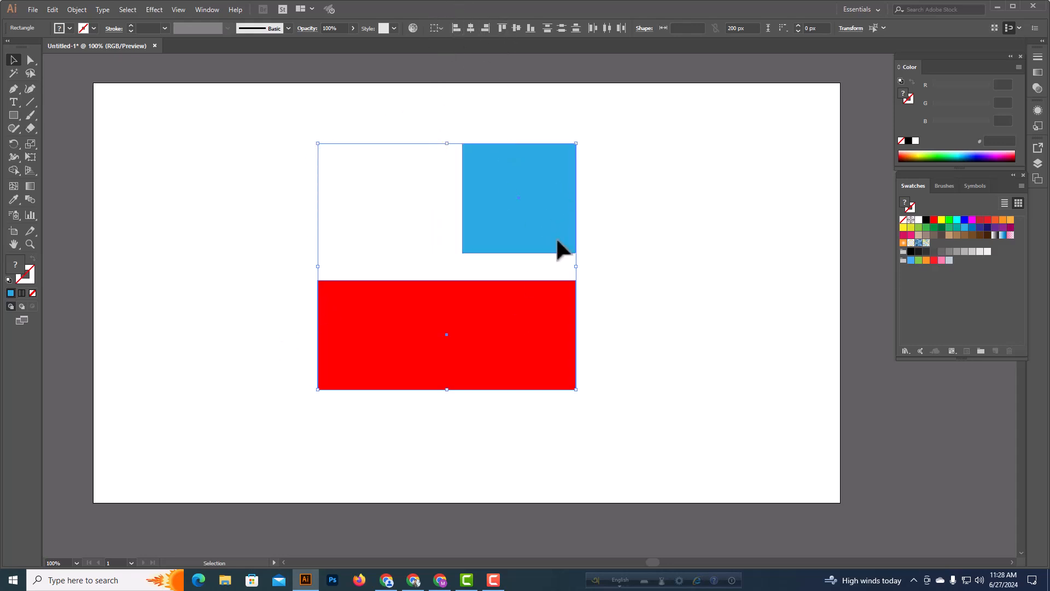
# Try aligning the two shapes by their top edges and by their vertical centres, undoing each alignment.
pyautogui.click(504, 27)
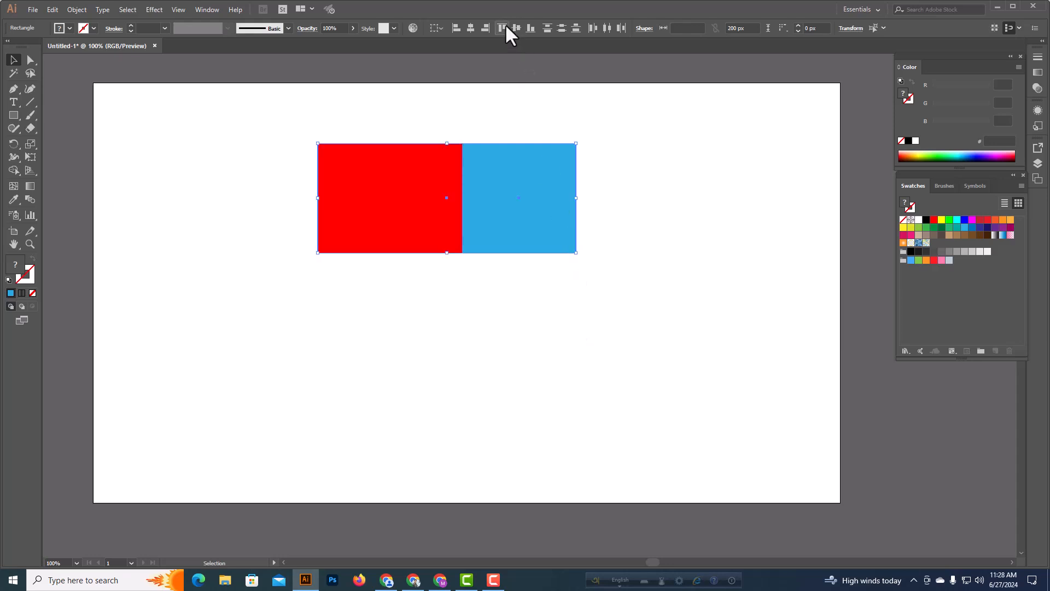
pyautogui.press('a')
pyautogui.hotkey('ctrl', 'z')
pyautogui.press('v')
pyautogui.click(511, 25)
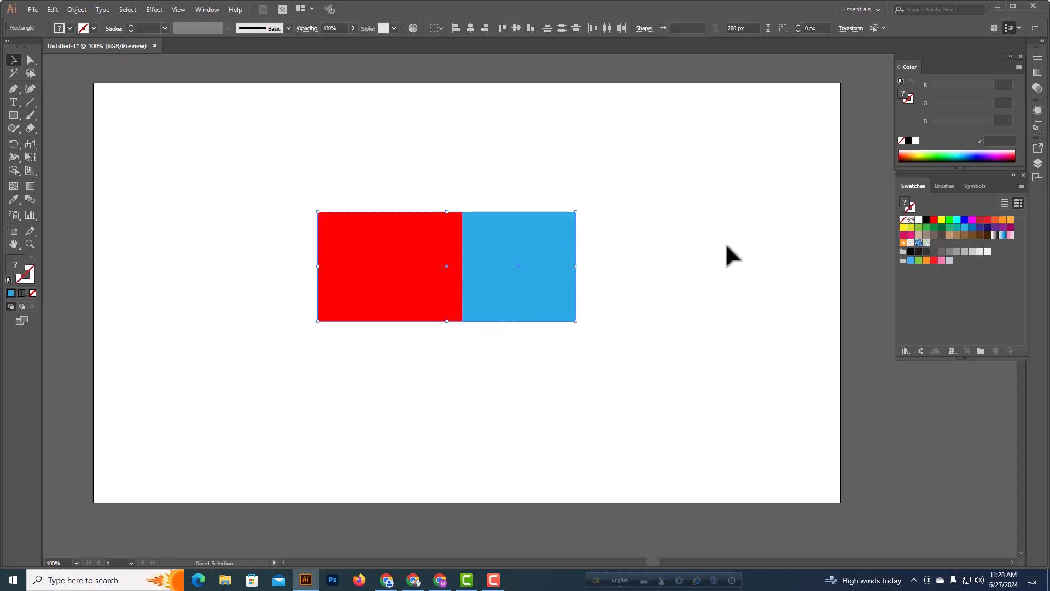
pyautogui.hotkey('ctrl', 'z')
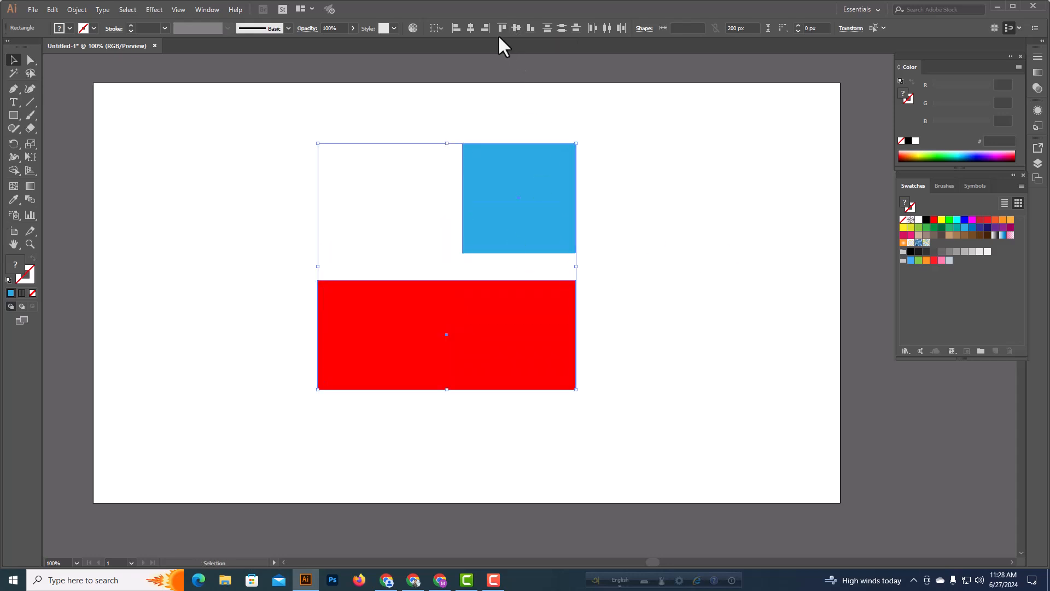
# Align the blue square and the red rectangle by their horizontal centres and deselect them.
pyautogui.click(471, 29)
pyautogui.click(717, 199)
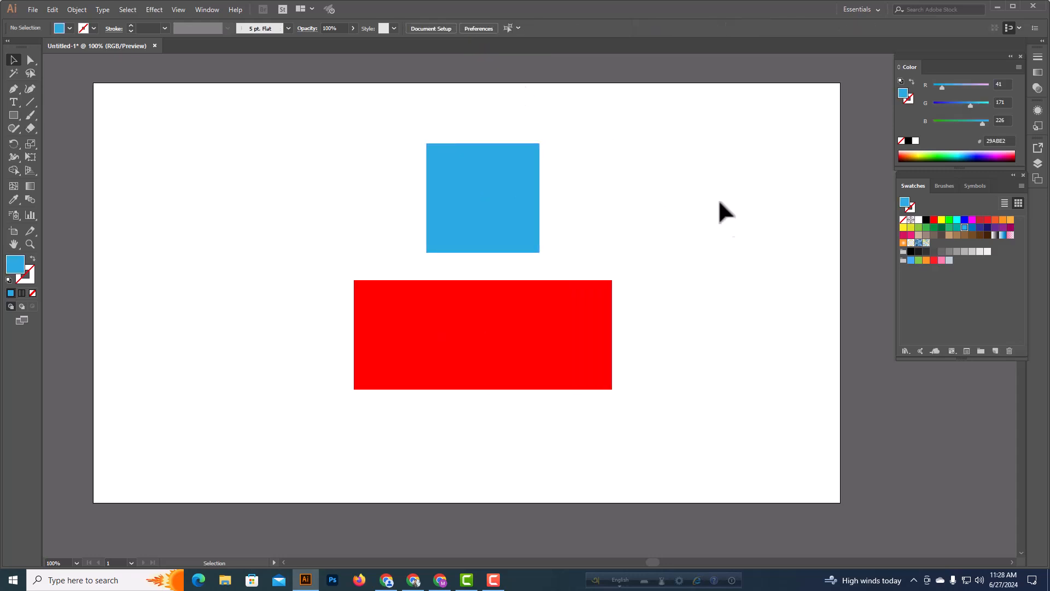
# Review the alignment reference choices for the centred blue square on its own.
pyautogui.click(476, 203)
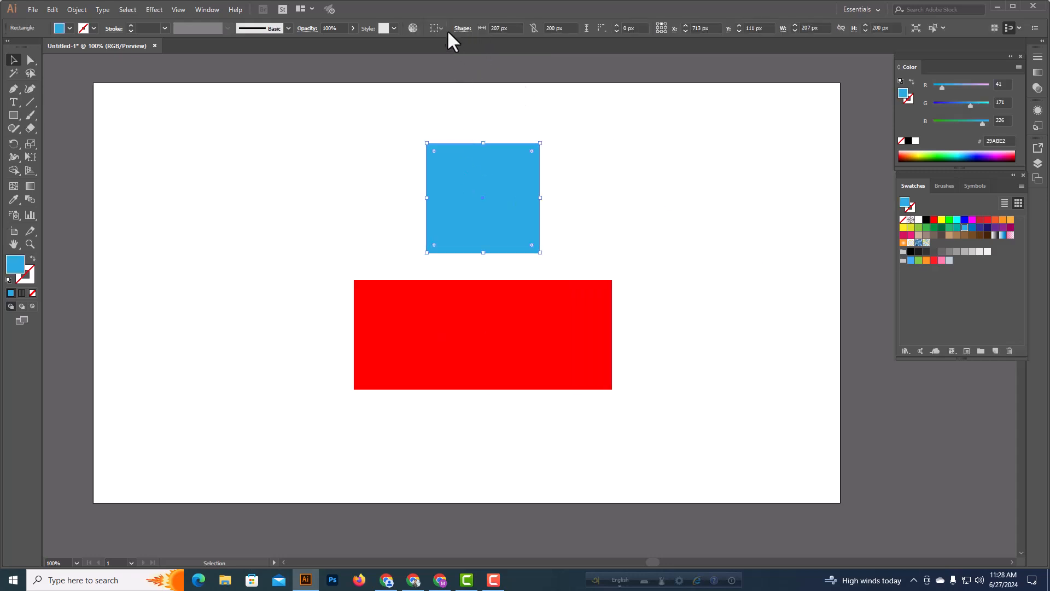
pyautogui.click(445, 28)
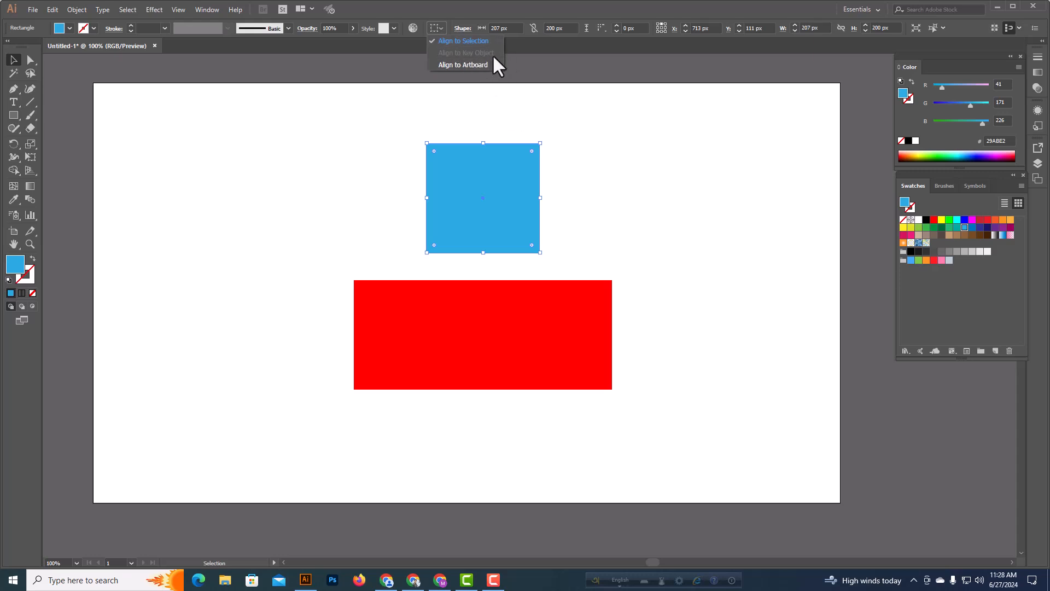
pyautogui.click(647, 145)
pyautogui.click(645, 149)
pyautogui.click(24, 104)
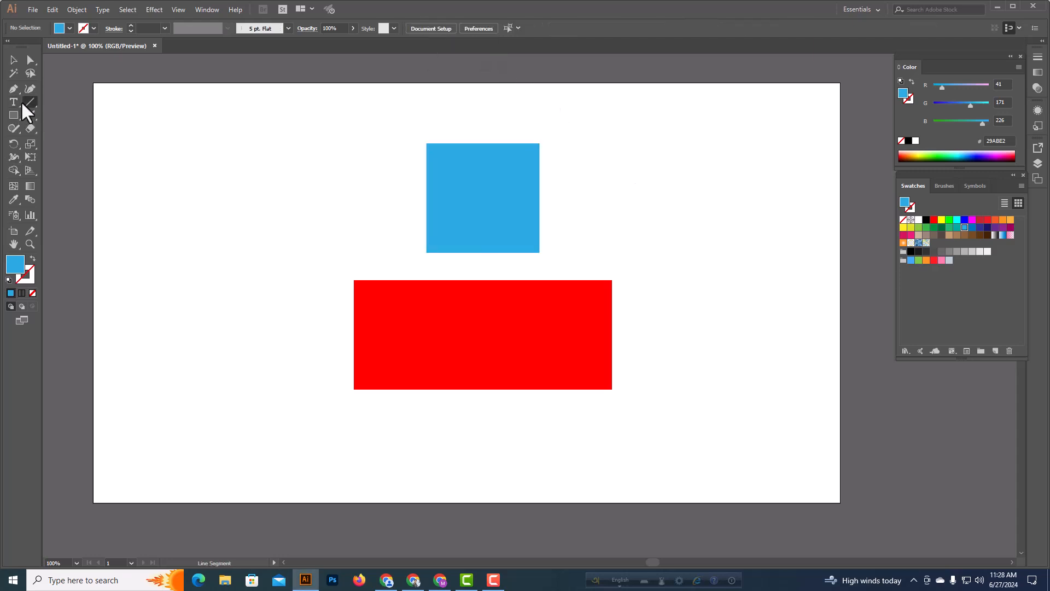
pyautogui.click(15, 103)
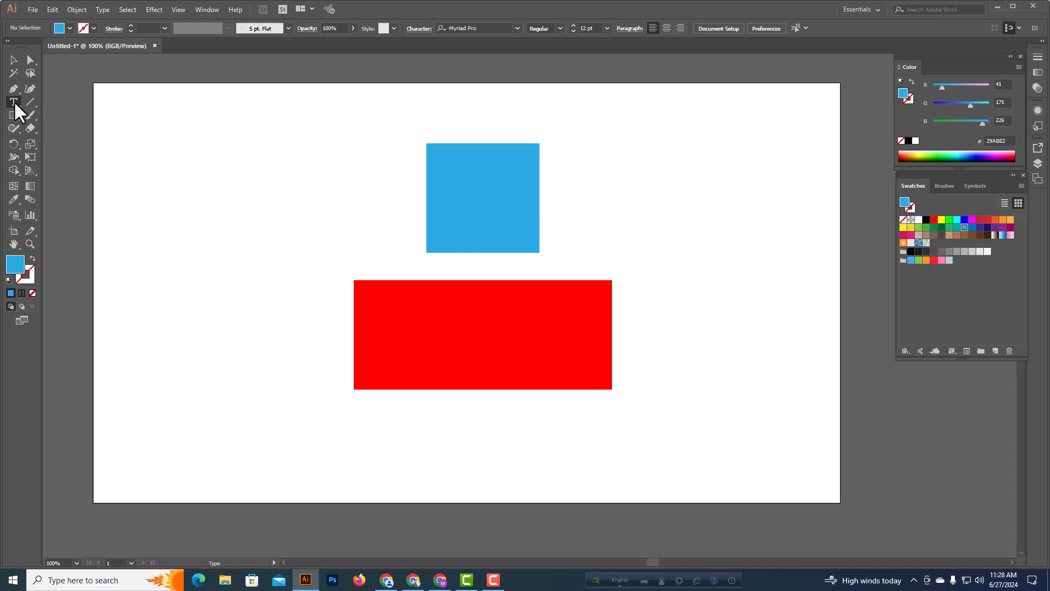
pyautogui.click(13, 59)
pyautogui.click(470, 194)
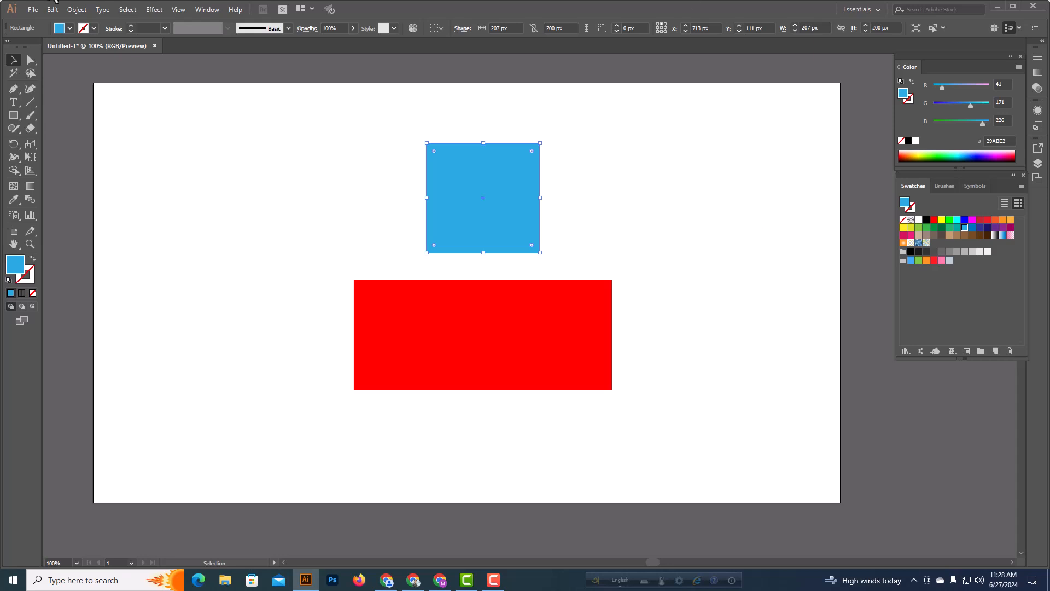
pyautogui.click(151, 171)
# Place the point text "Lorem ipsum" on the blue square and enlarge it to 47 pt.
pyautogui.click(16, 103)
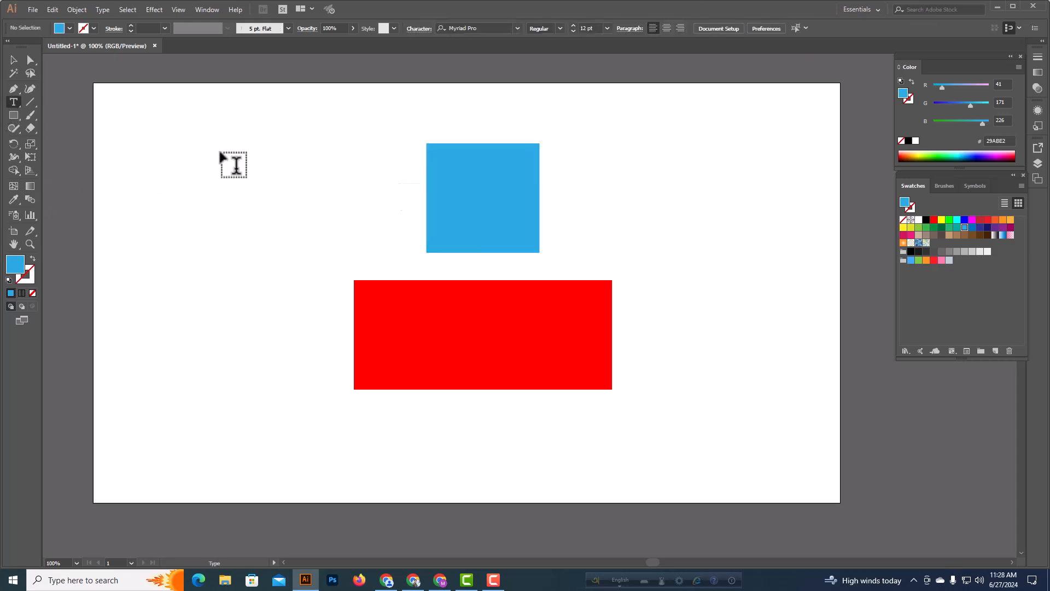
pyautogui.click(475, 197)
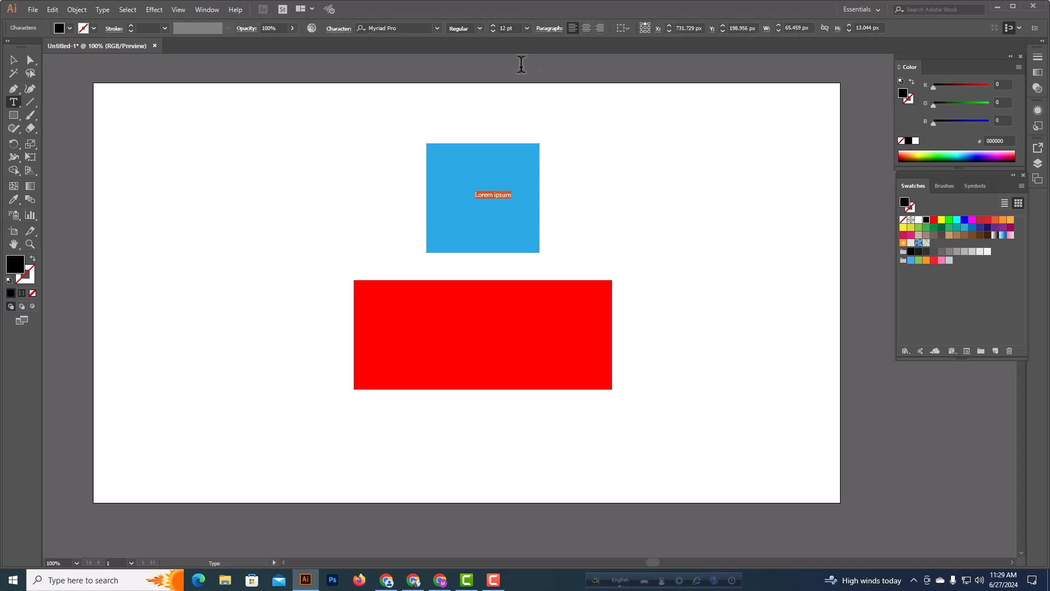
pyautogui.click(491, 24)
pyautogui.click(492, 24)
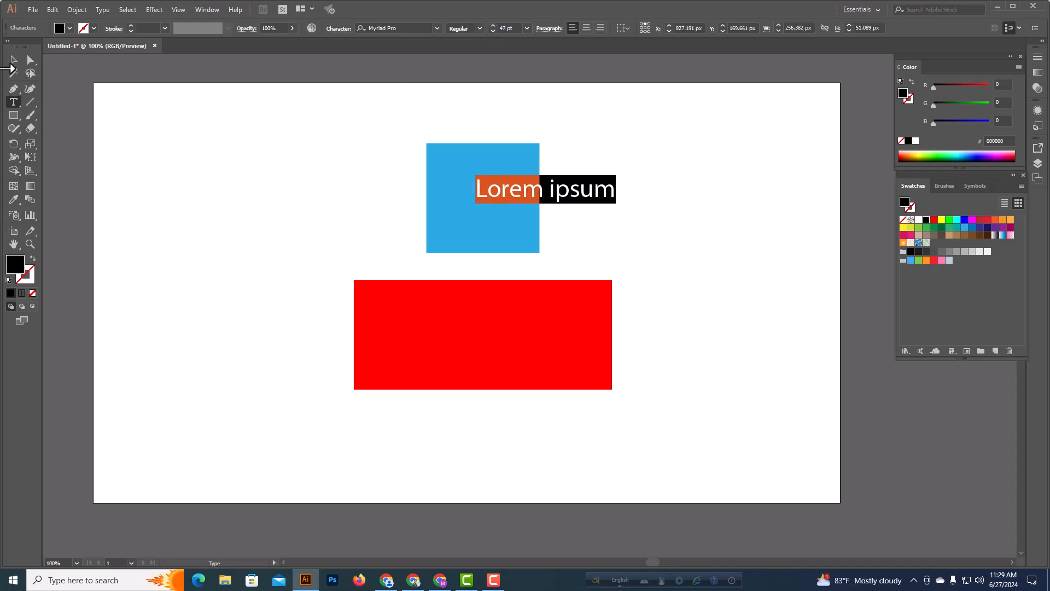
# Set the "Lorem ipsum" paragraph to centre alignment and position the text over the middle of the blue square.
pyautogui.click(13, 60)
pyautogui.moveTo(560, 186); pyautogui.dragTo(506, 196)
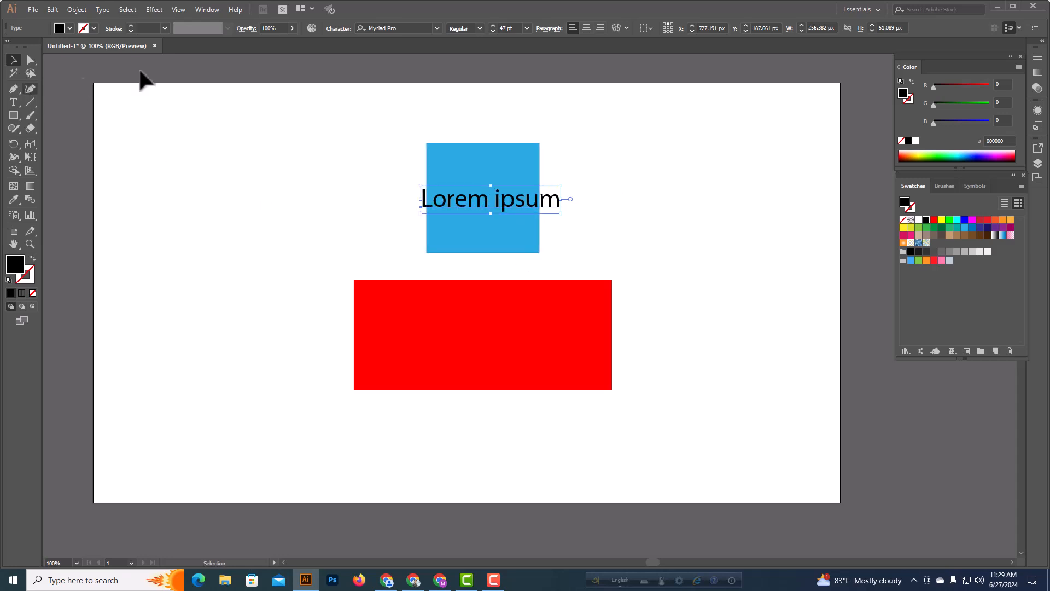
pyautogui.click(586, 27)
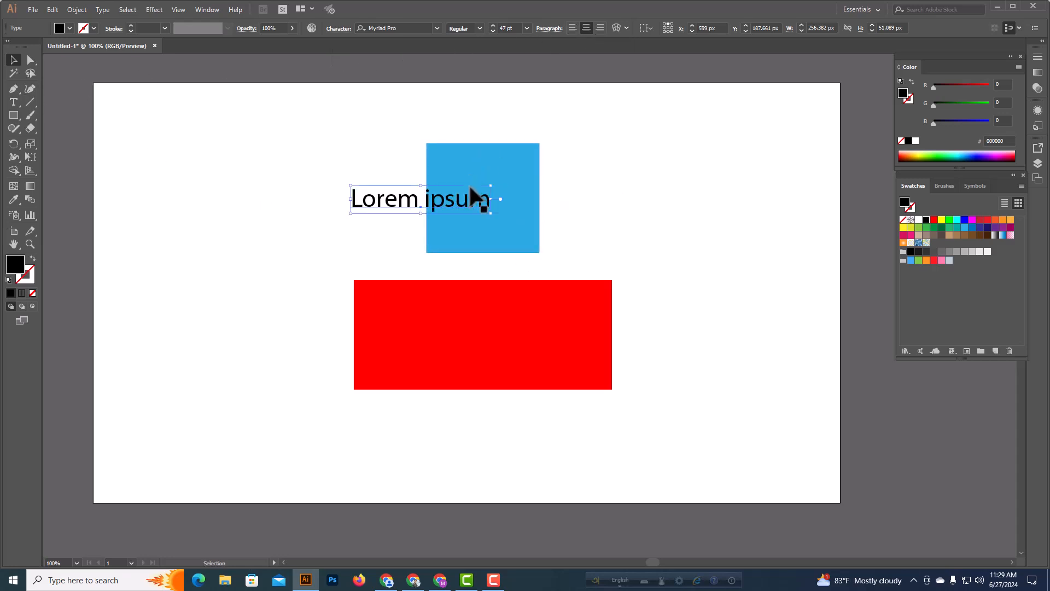
pyautogui.moveTo(468, 200); pyautogui.dragTo(530, 200)
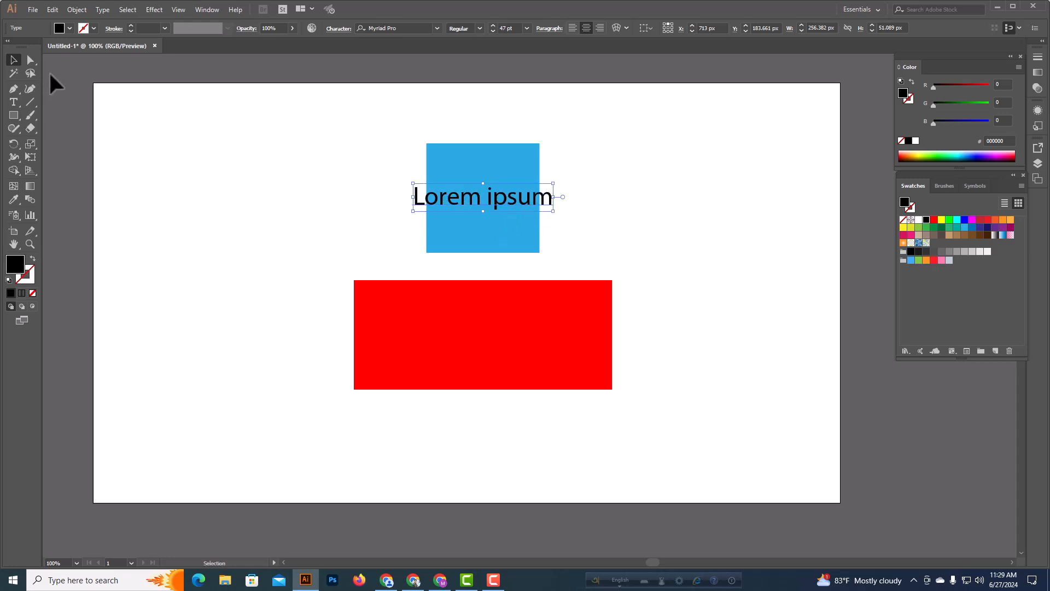
# Replace the "Lorem ipsum" text on the blue square with "designvip".
pyautogui.click(17, 103)
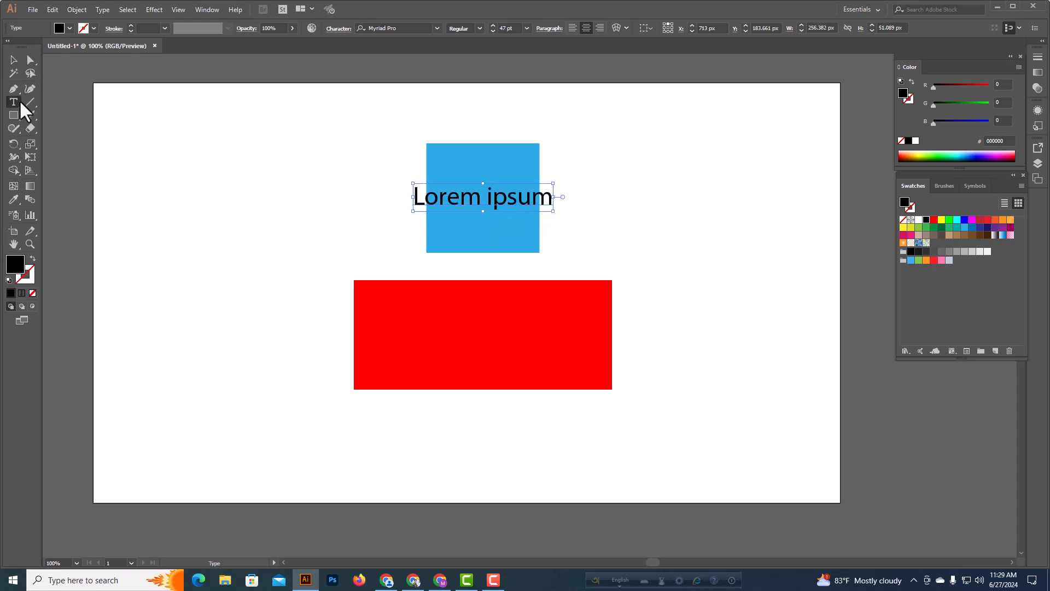
pyautogui.tripleClick(500, 211)
pyautogui.click(498, 201)
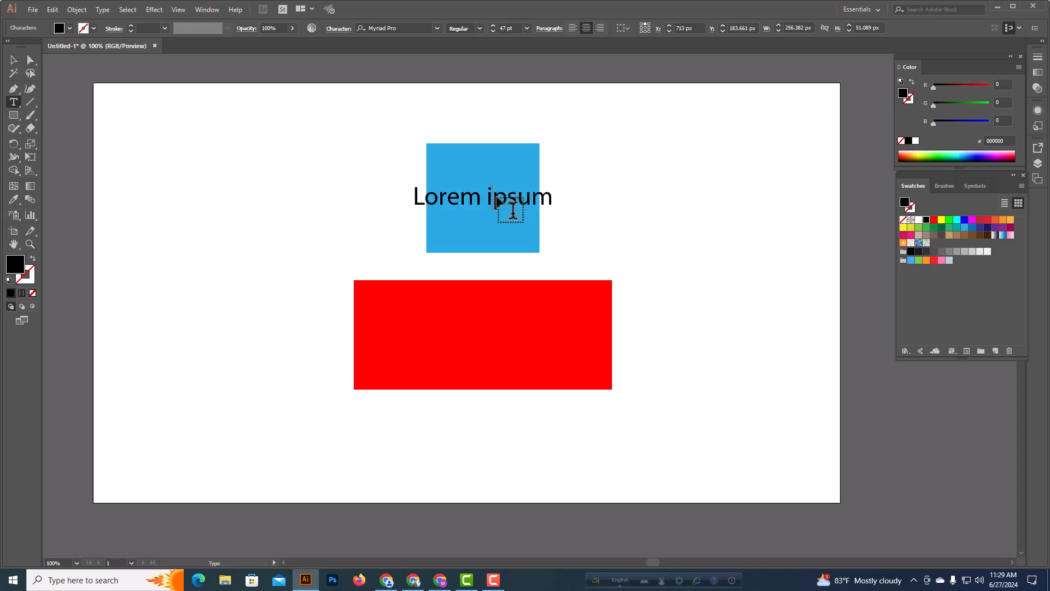
pyautogui.tripleClick(498, 202)
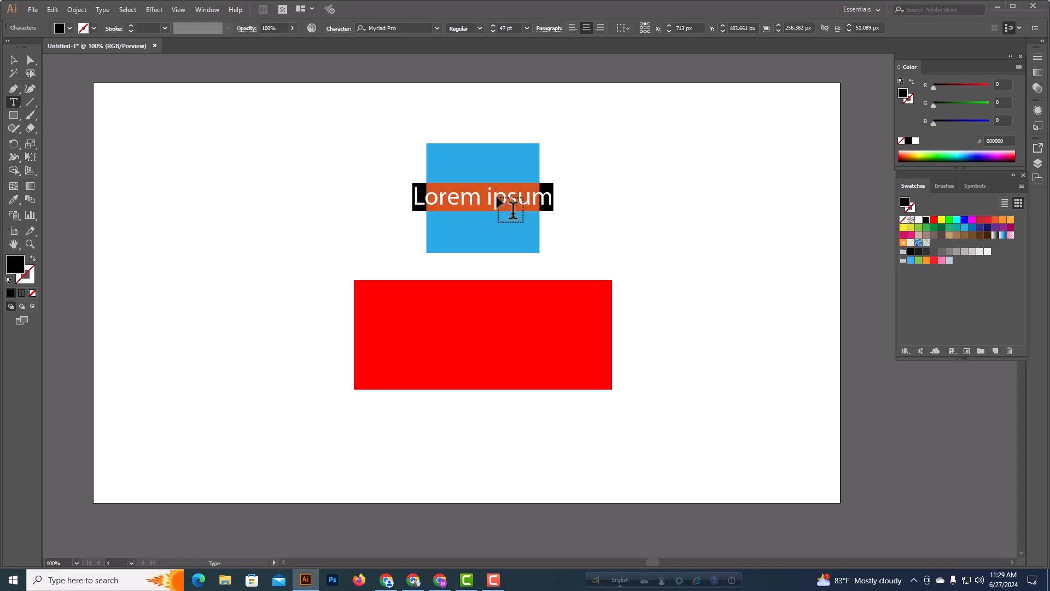
pyautogui.write('d')
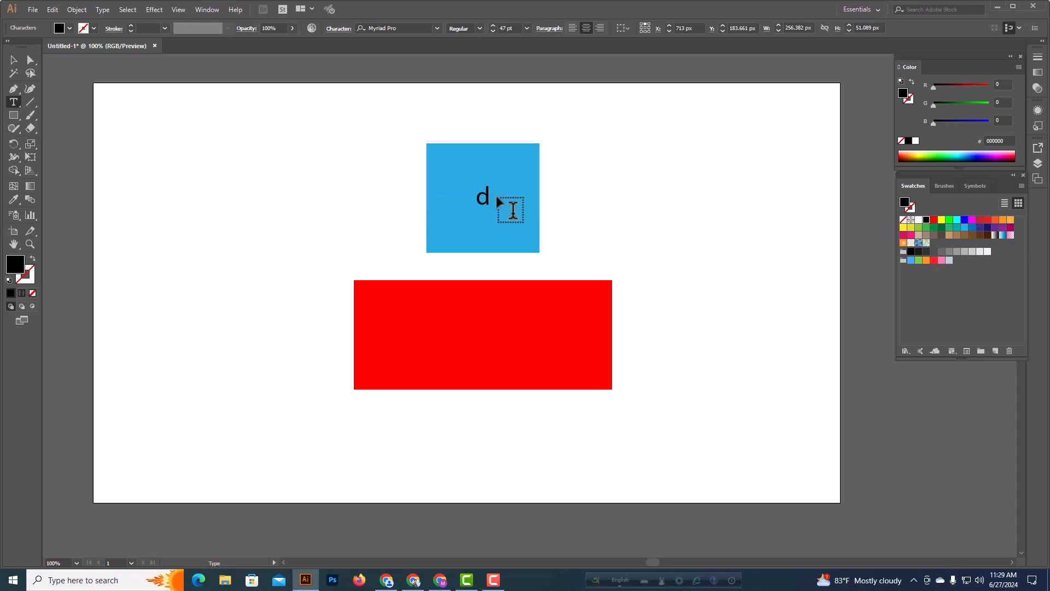
pyautogui.write('esignvip')
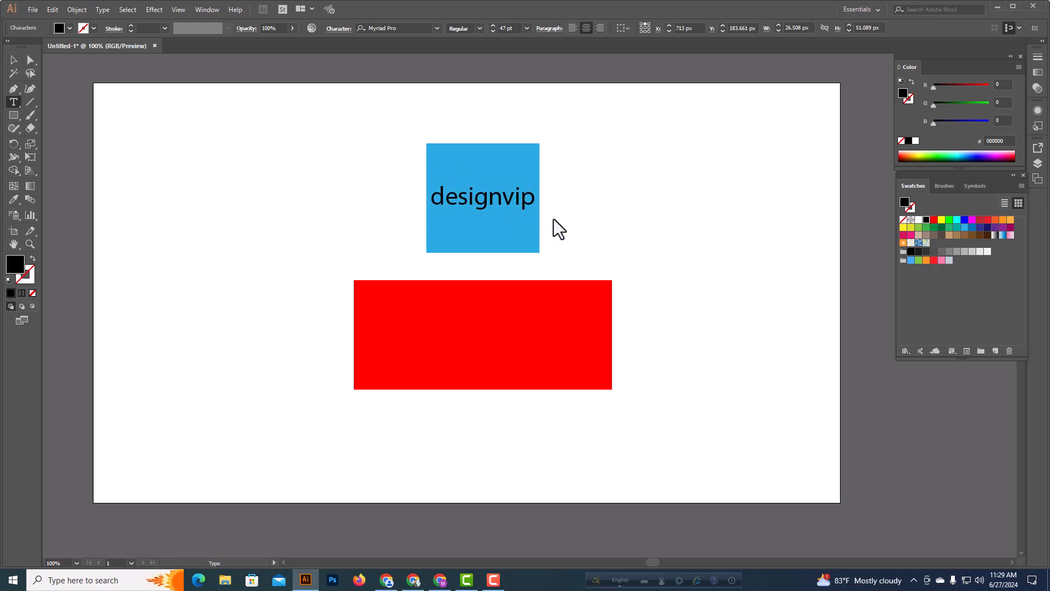
pyautogui.click(13, 60)
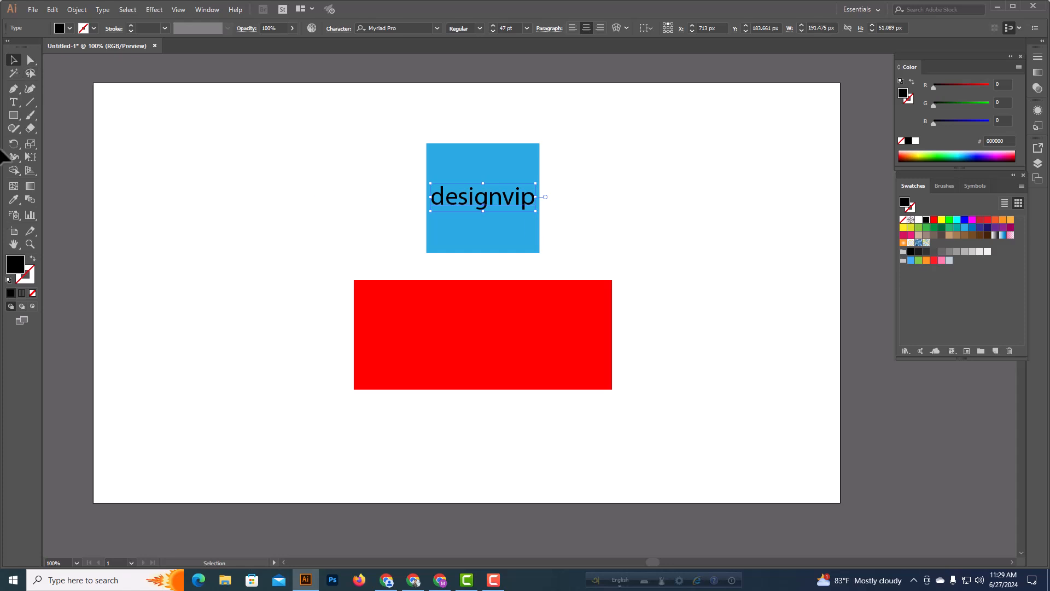
# Colour the "designvip" text white by sampling the artboard with the Eyedropper and deselect it.
pyautogui.click(13, 199)
pyautogui.click(299, 203)
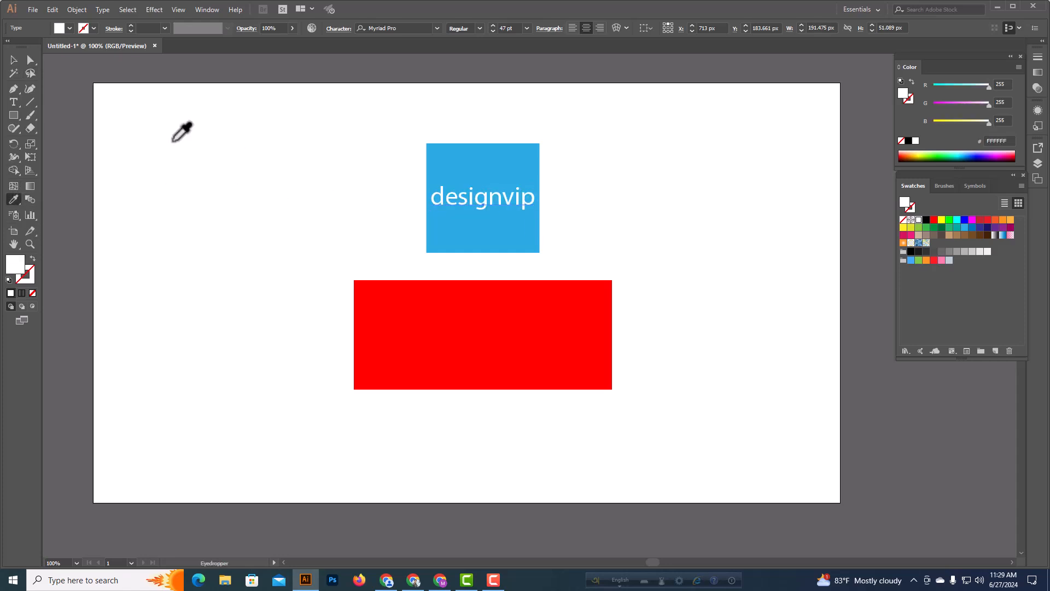
pyautogui.click(13, 60)
pyautogui.click(280, 211)
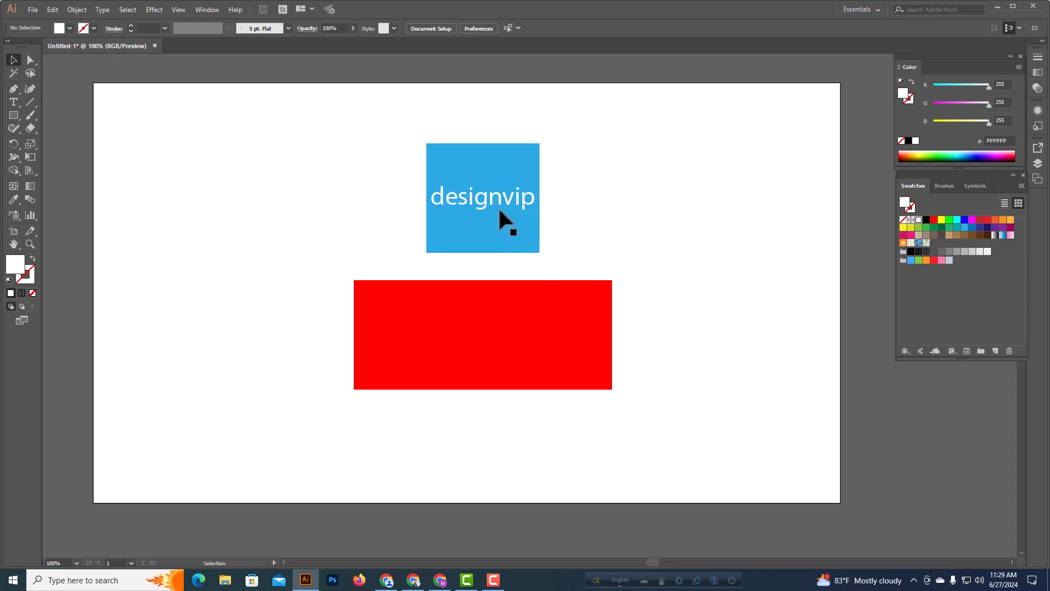
# Move the "designvip" text straight down into the lower part of the blue square and deselect it.
pyautogui.click(506, 190)
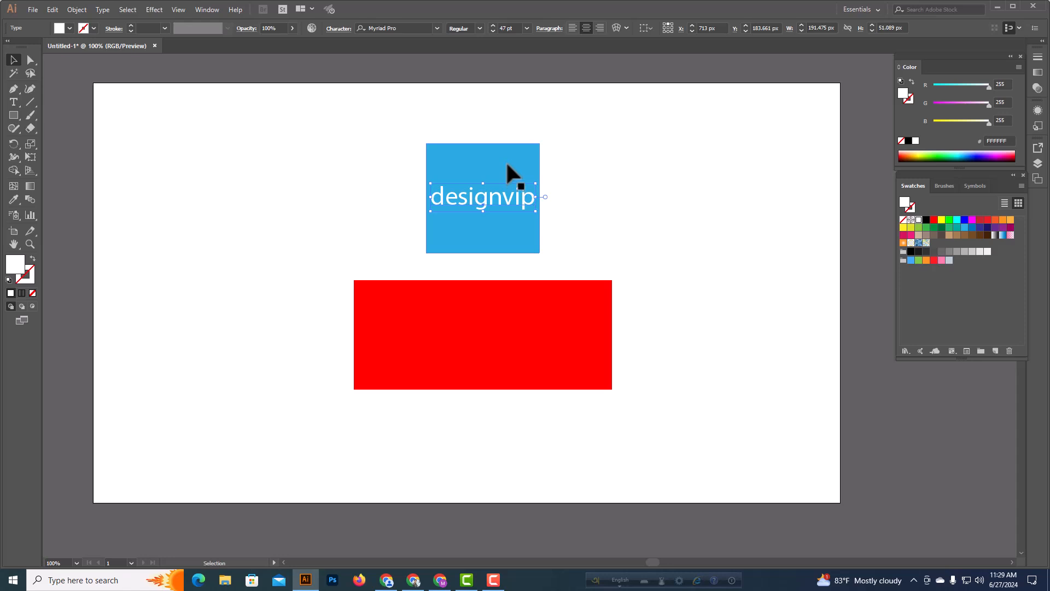
pyautogui.keyDown('shift'); pyautogui.click(505, 159); pyautogui.keyUp('shift')
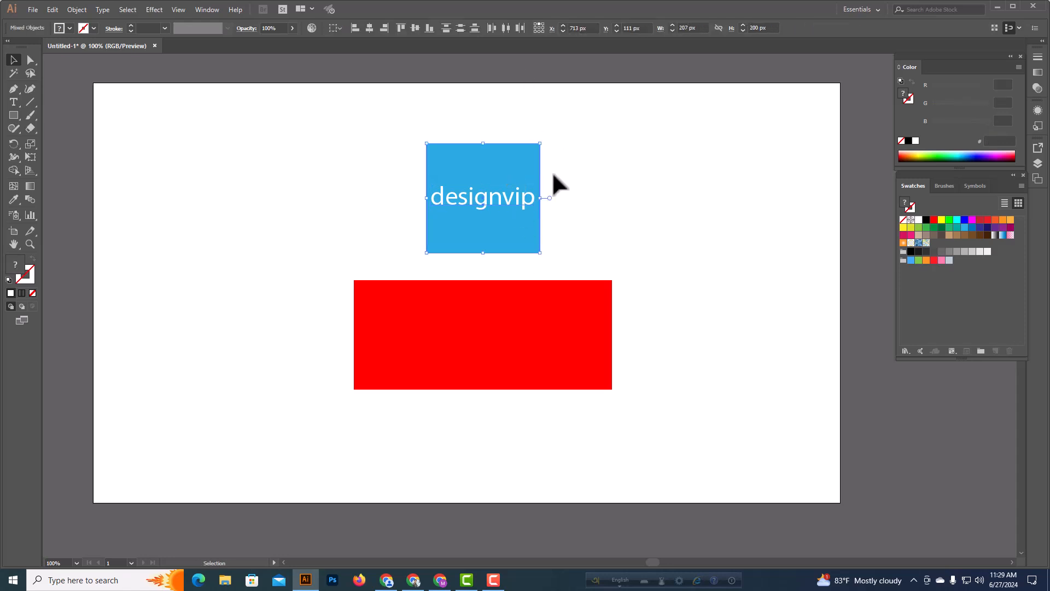
pyautogui.click(568, 194)
pyautogui.moveTo(495, 198); pyautogui.dragTo(498, 226)
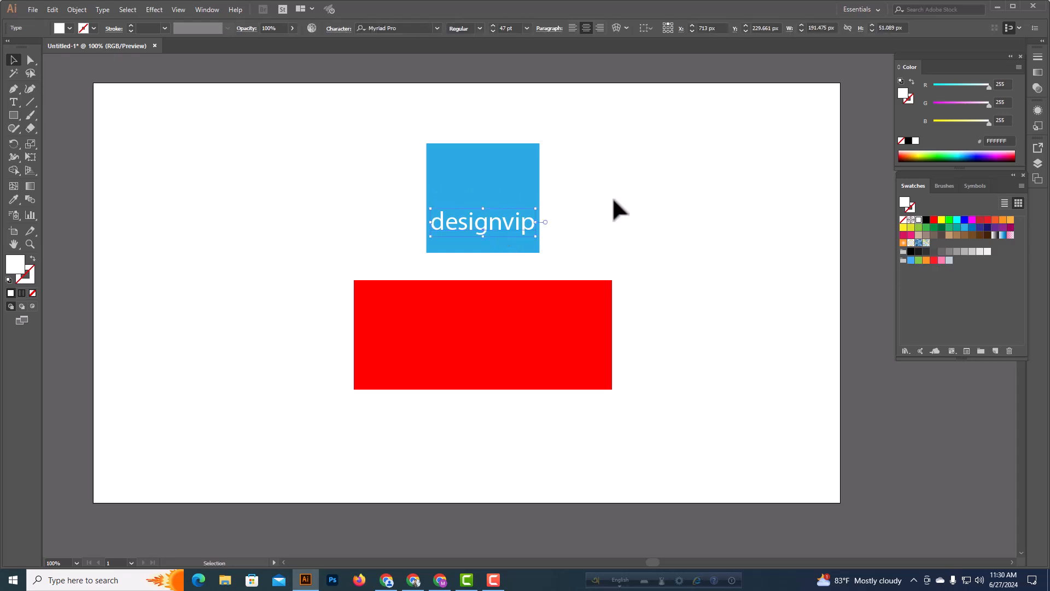
pyautogui.click(611, 201)
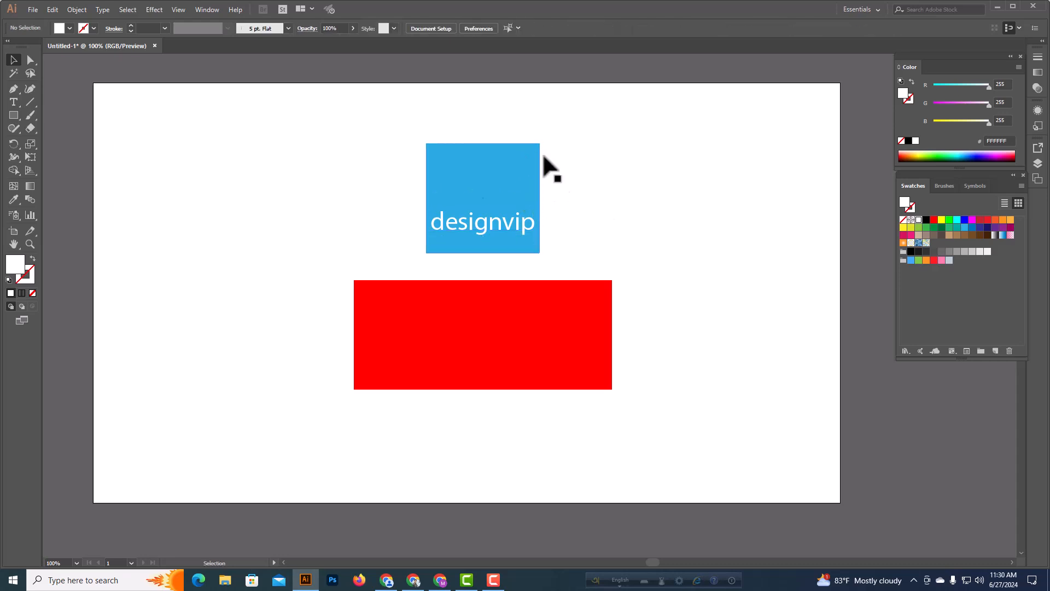
# Align the text and the blue square by their horizontal and vertical centres, using the text as the key object.
pyautogui.moveTo(472, 216)
pyautogui.mouseDown()
pyautogui.moveTo(475, 184)
pyautogui.moveTo(471, 218)
pyautogui.mouseUp()
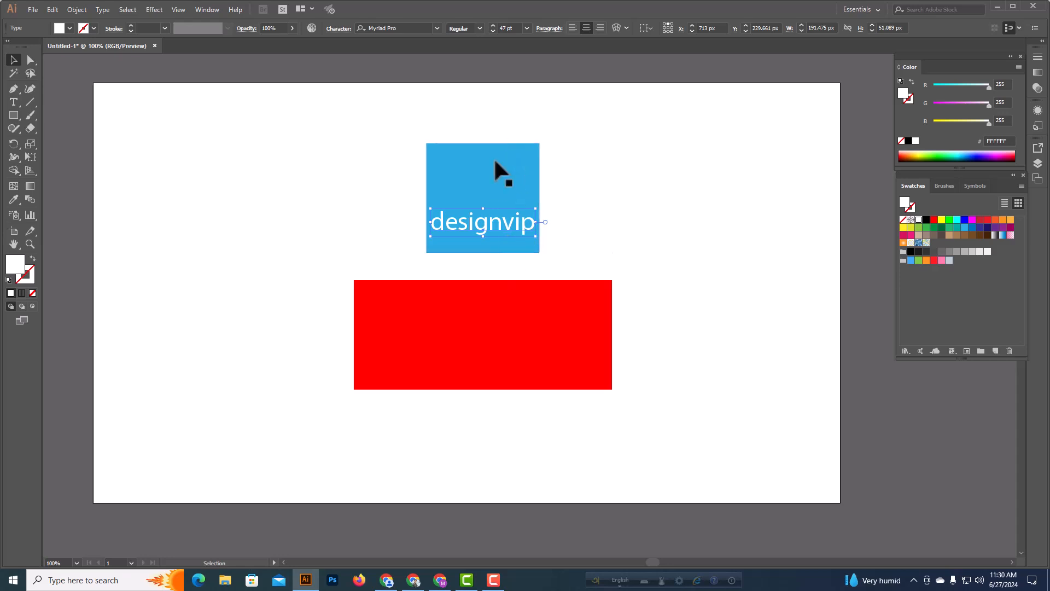
pyautogui.keyDown('shift'); pyautogui.click(502, 188); pyautogui.keyUp('shift')
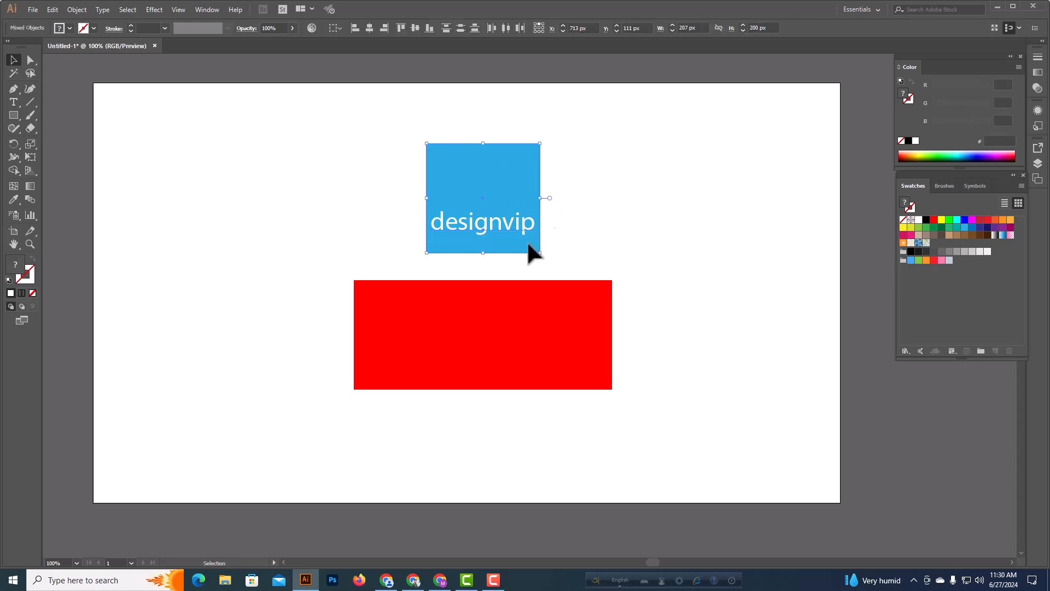
pyautogui.click(332, 32)
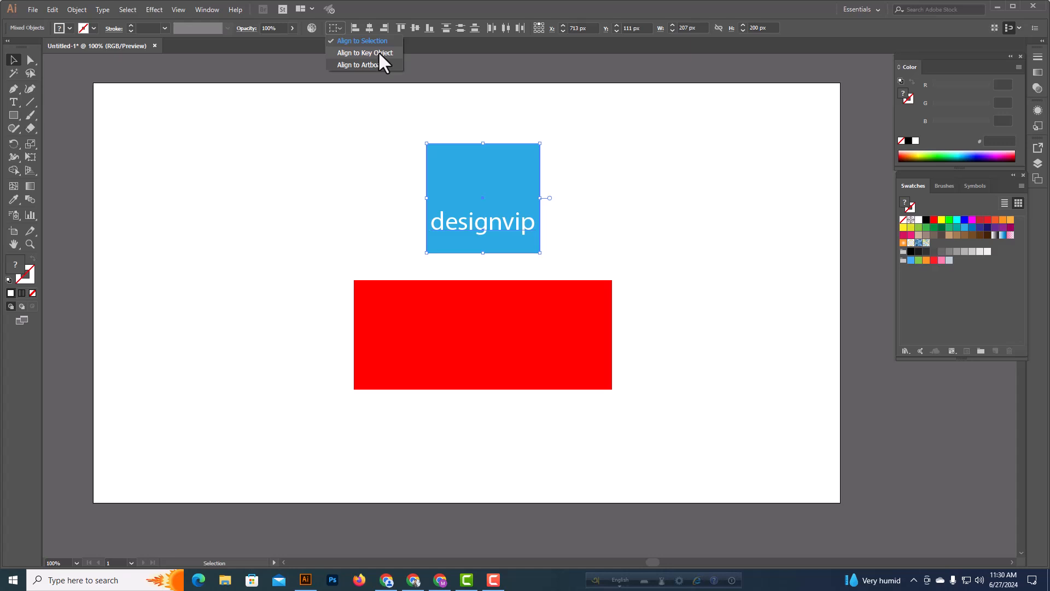
pyautogui.click(379, 52)
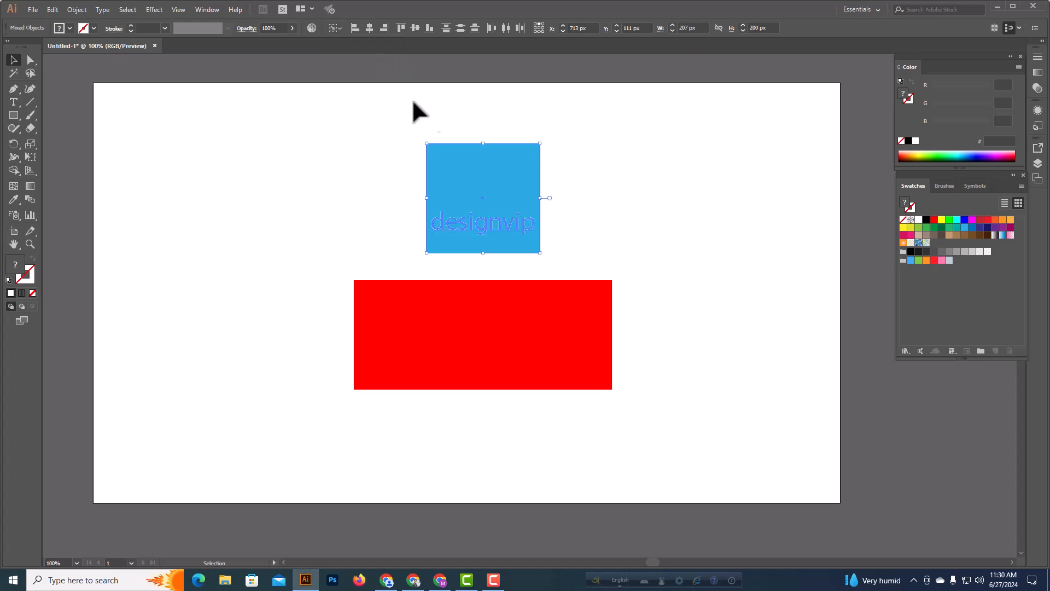
pyautogui.click(369, 29)
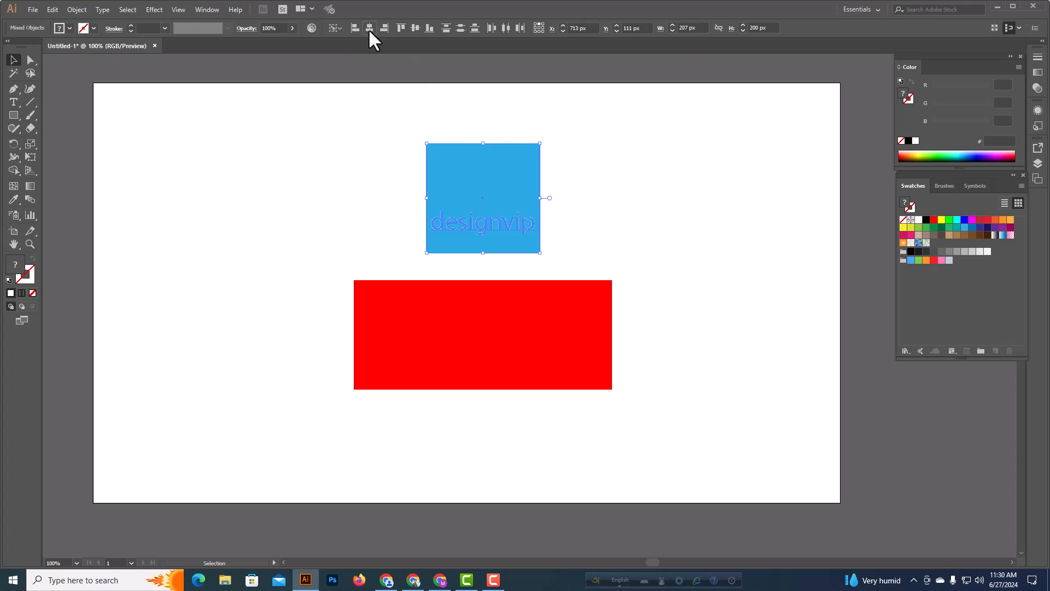
pyautogui.click(415, 30)
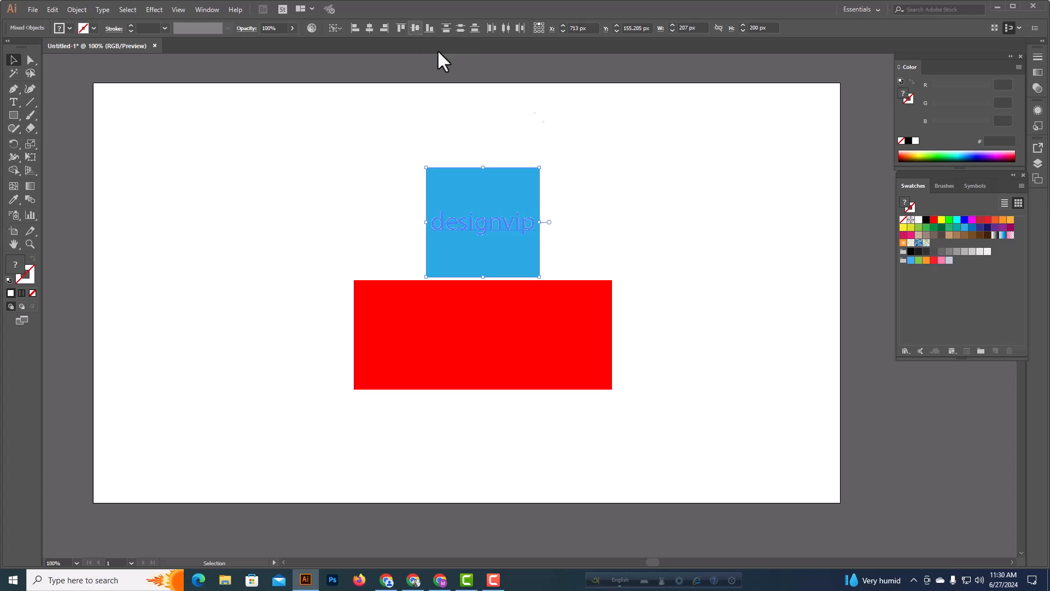
pyautogui.click(627, 184)
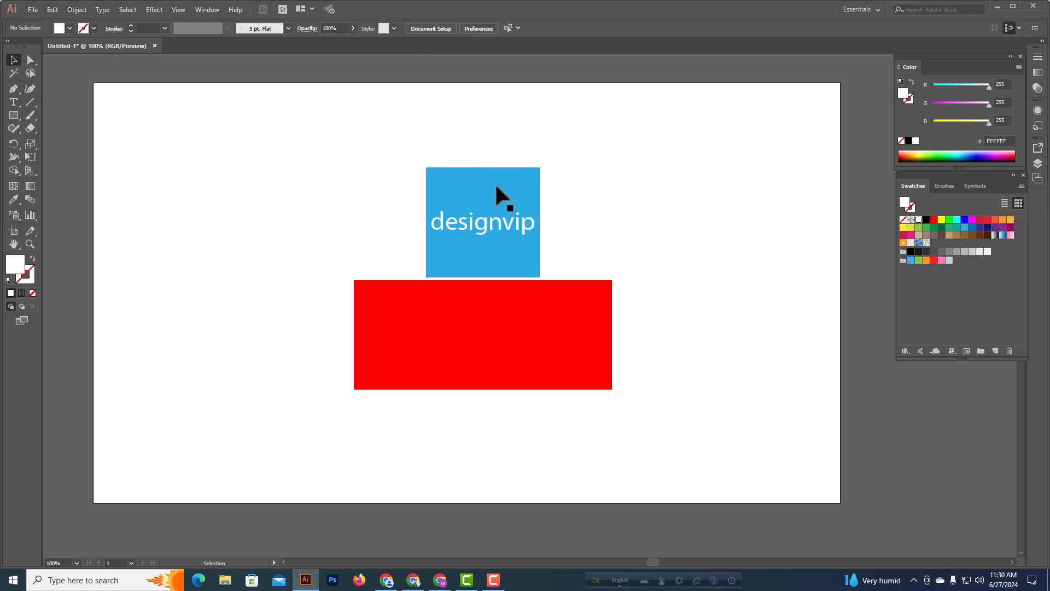
pyautogui.click(510, 189)
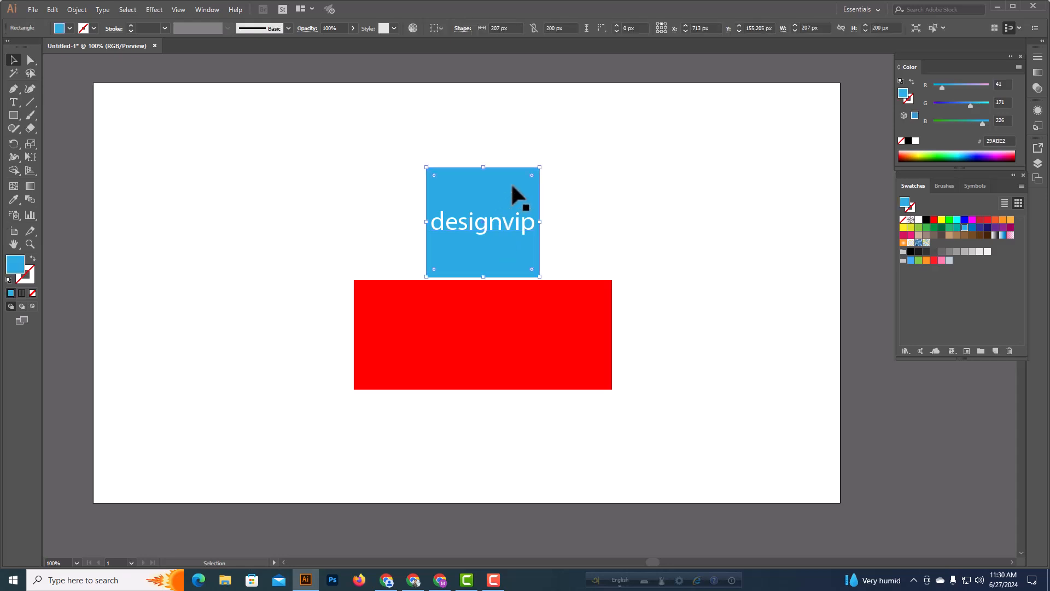
pyautogui.click(606, 222)
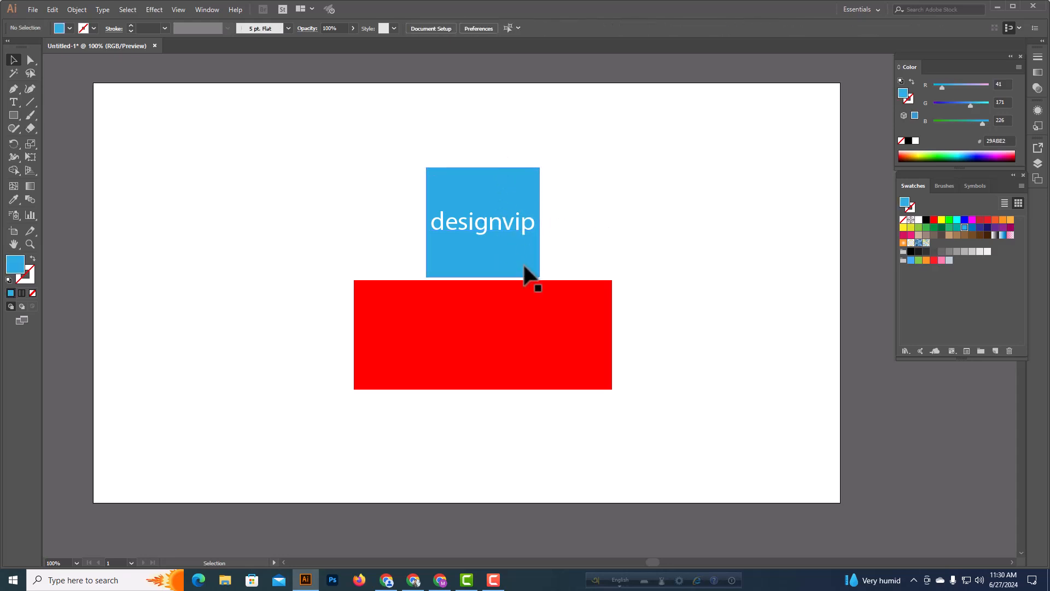
pyautogui.click(513, 225)
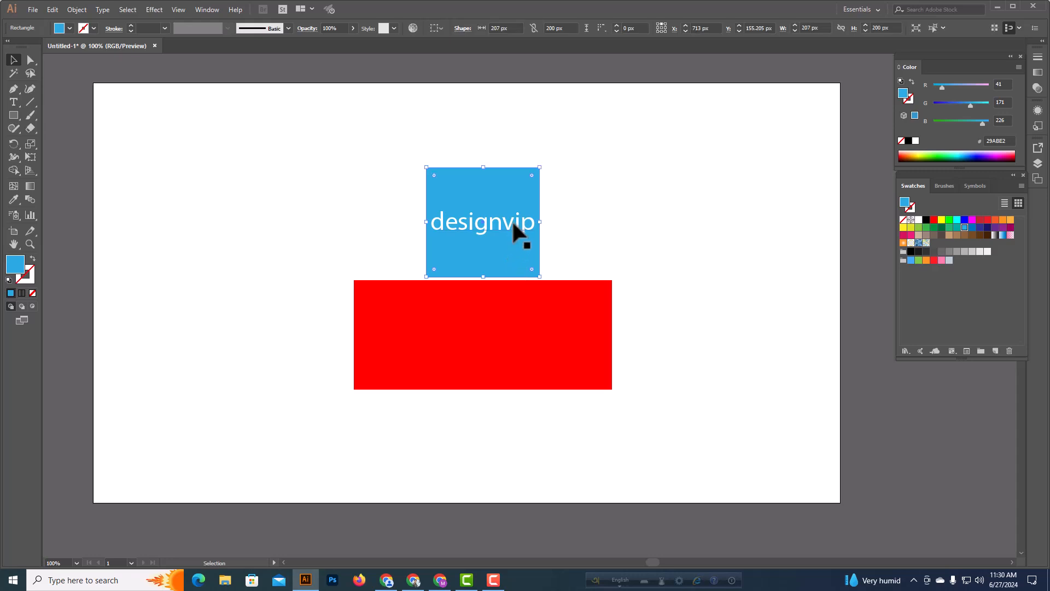
pyautogui.click(706, 191)
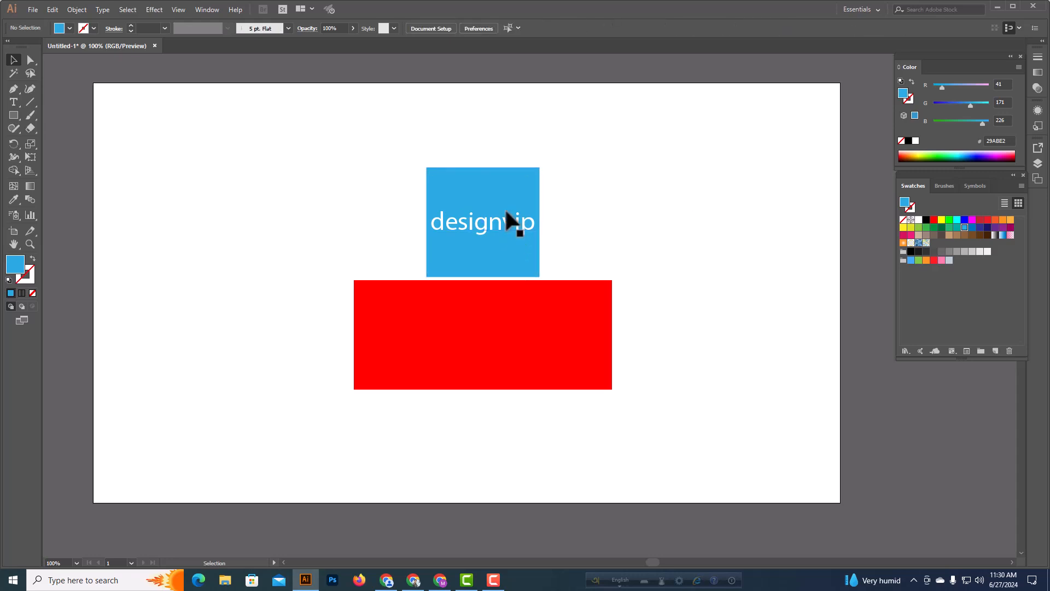
# Move the text up to the blue square's upper edge and align both objects by their vertical centres.
pyautogui.moveTo(505, 216); pyautogui.dragTo(504, 179)
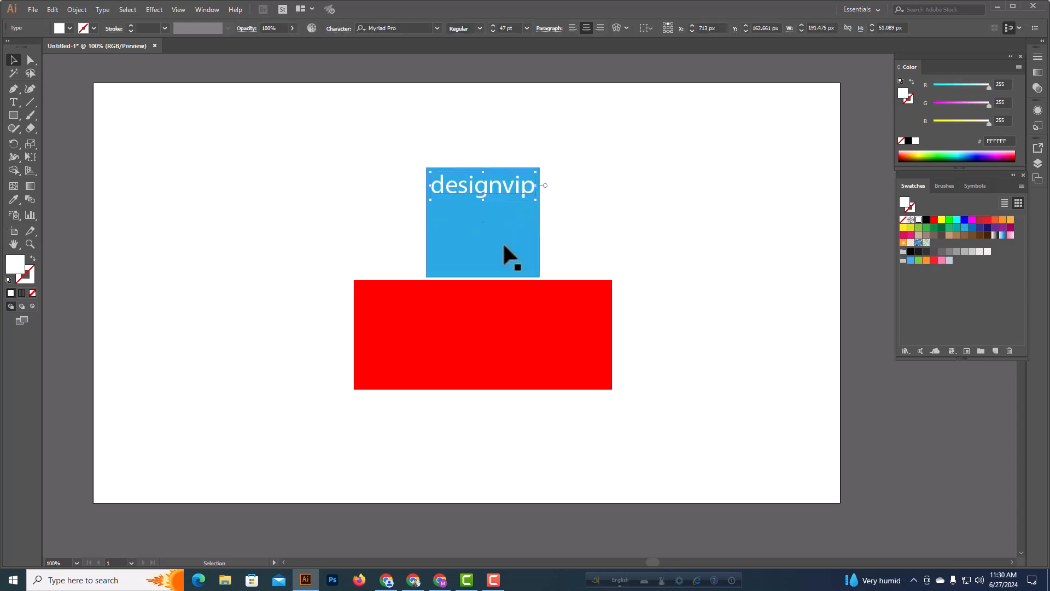
pyautogui.keyDown('shift'); pyautogui.click(494, 221); pyautogui.keyUp('shift')
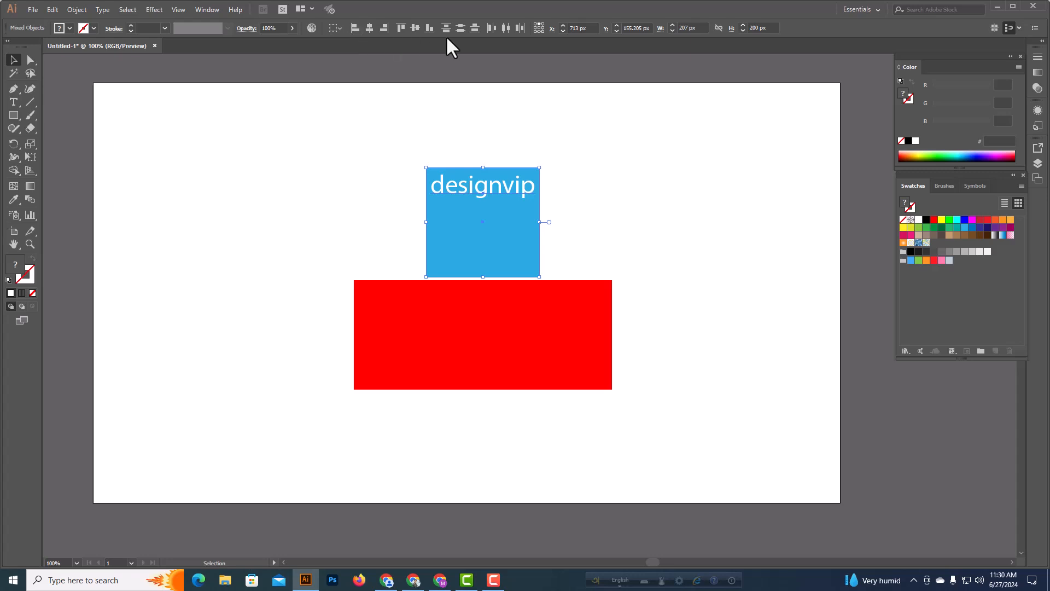
pyautogui.click(415, 29)
pyautogui.click(585, 221)
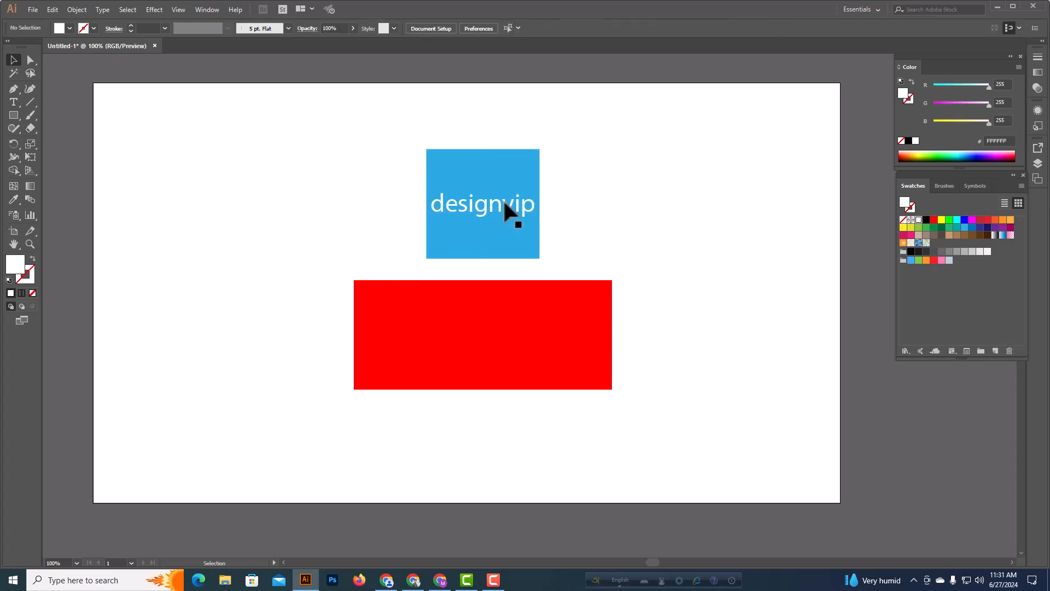
# Delete all objects on the artboard and draw a red-filled rectangle of about 368 × 190 px.
pyautogui.moveTo(300, 142); pyautogui.dragTo(583, 369)
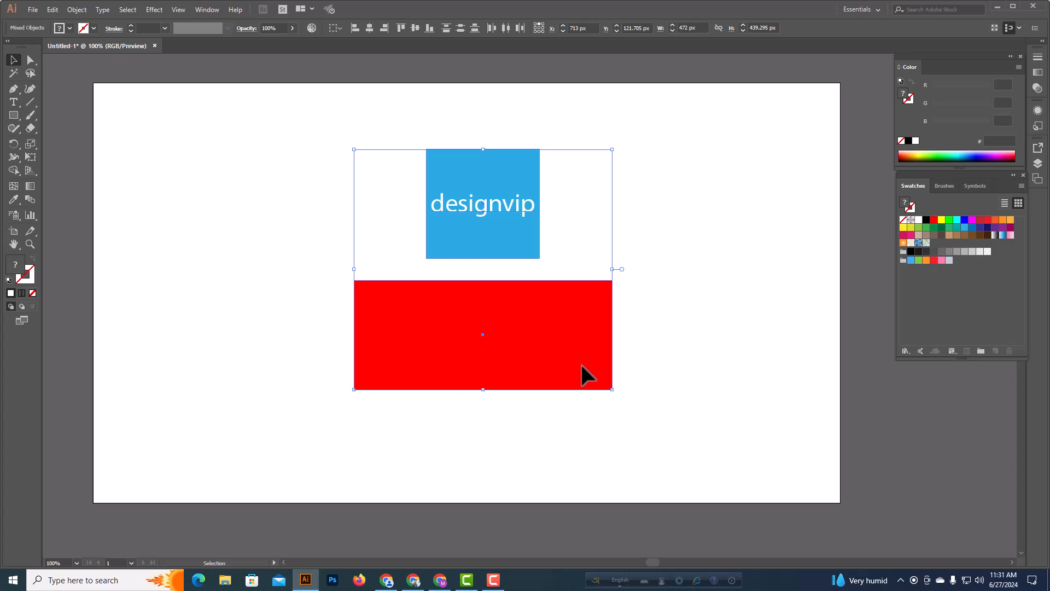
pyautogui.press('Delete')
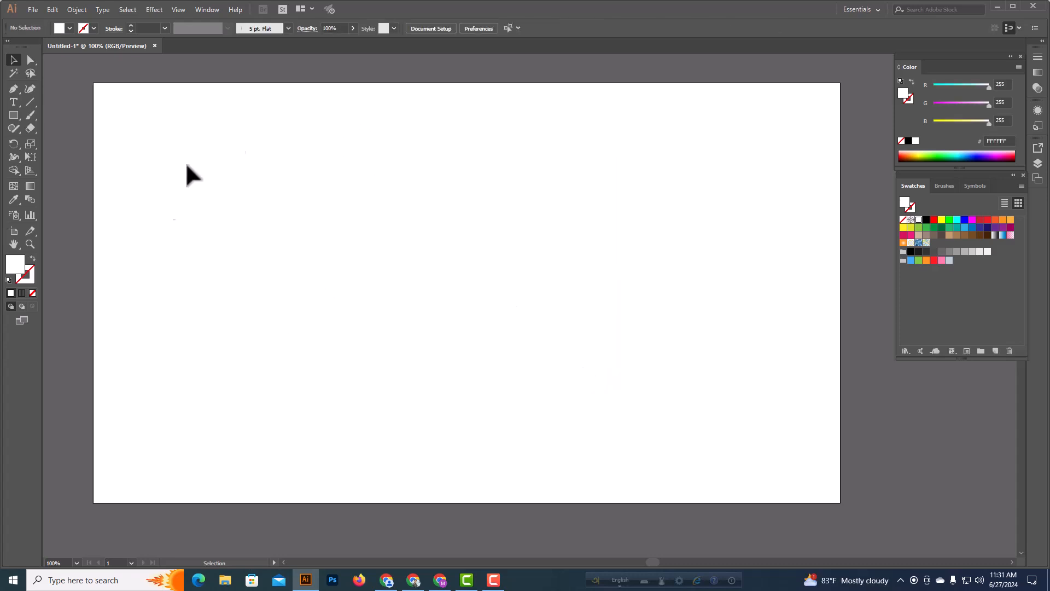
pyautogui.click(13, 115)
pyautogui.moveTo(341, 220); pyautogui.dragTo(544, 325)
pyautogui.click(72, 29)
pyautogui.click(38, 47)
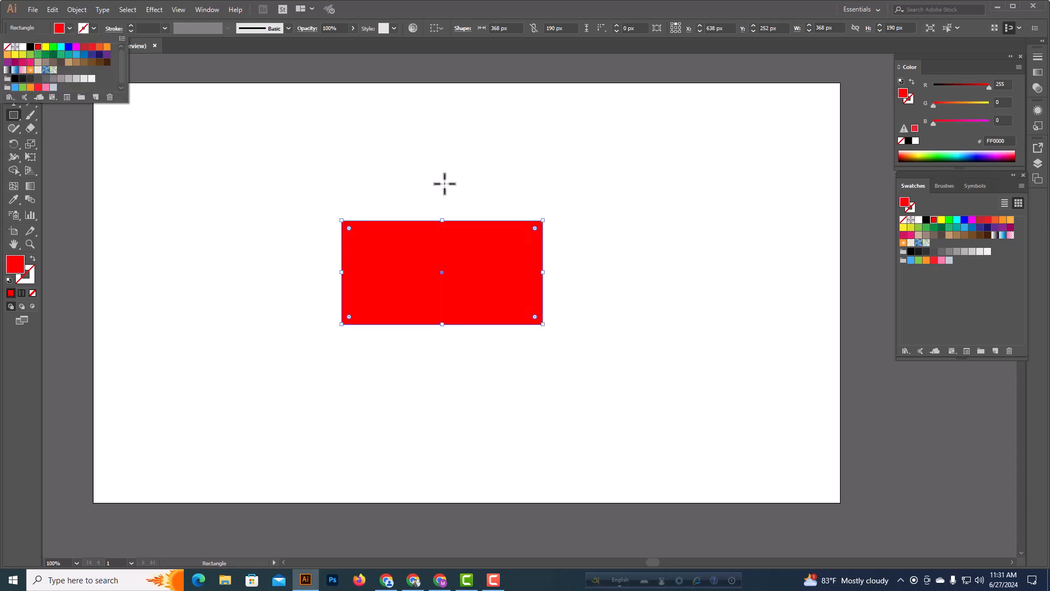
pyautogui.click(568, 155)
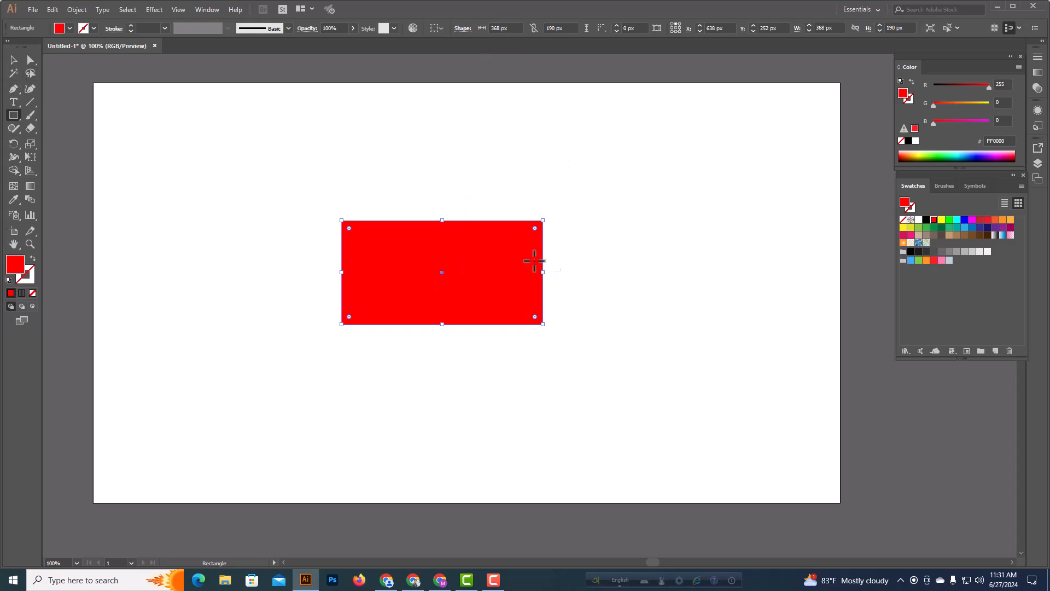
# Stretch the red rectangle by its side handles to about 582 × 422 px and delete it.
pyautogui.moveTo(543, 272); pyautogui.dragTo(601, 269)
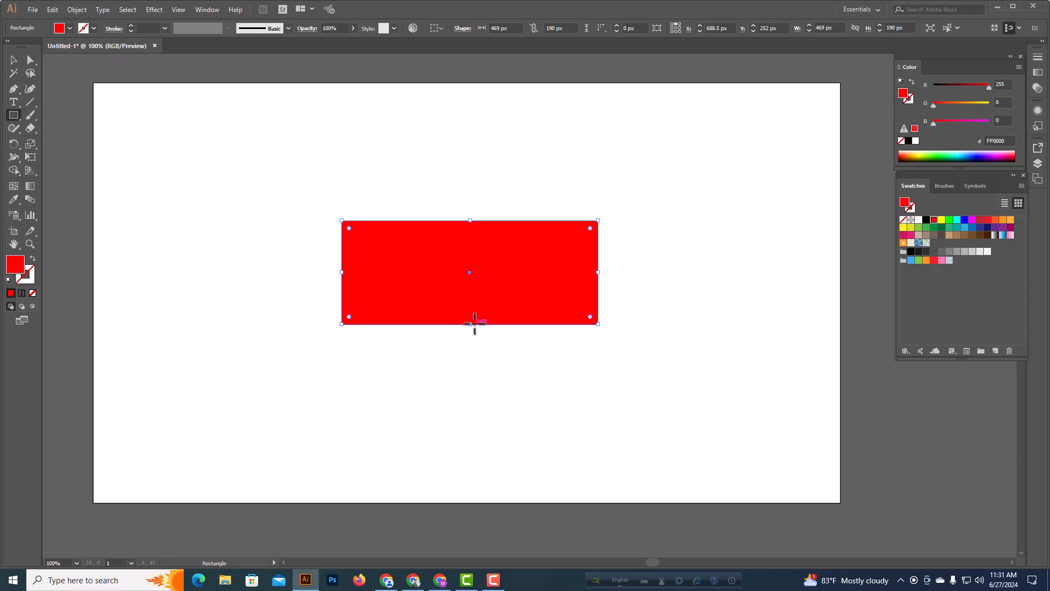
pyautogui.moveTo(471, 327); pyautogui.dragTo(470, 394)
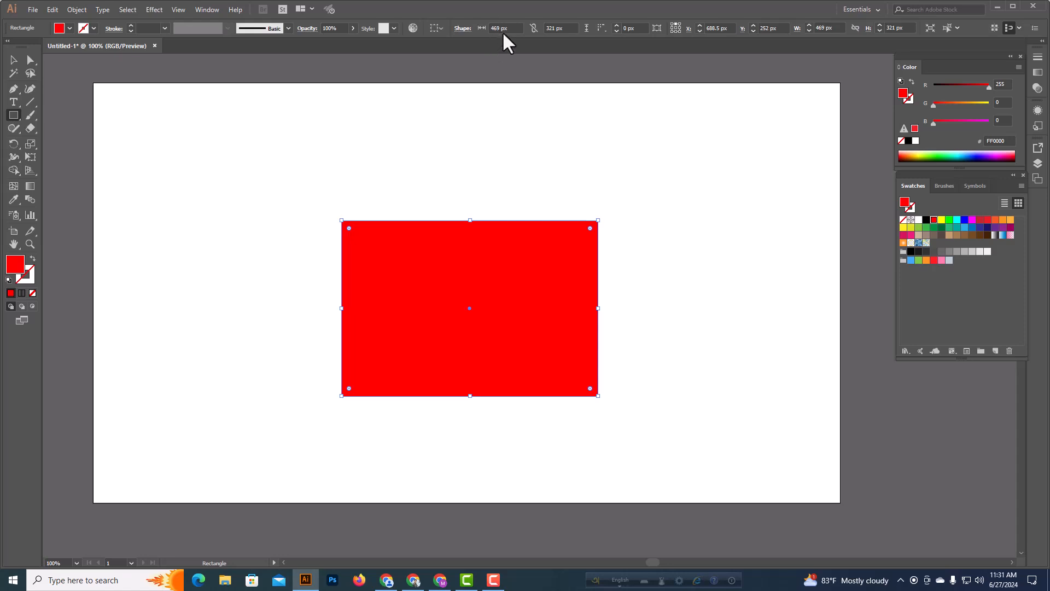
pyautogui.moveTo(599, 302); pyautogui.dragTo(660, 303)
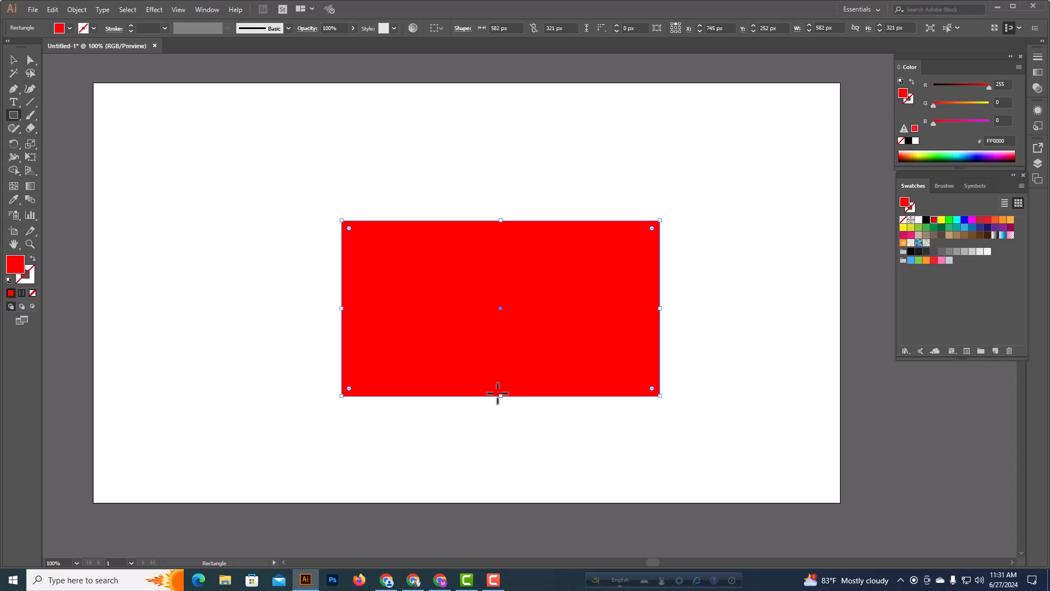
pyautogui.moveTo(500, 219); pyautogui.dragTo(501, 165)
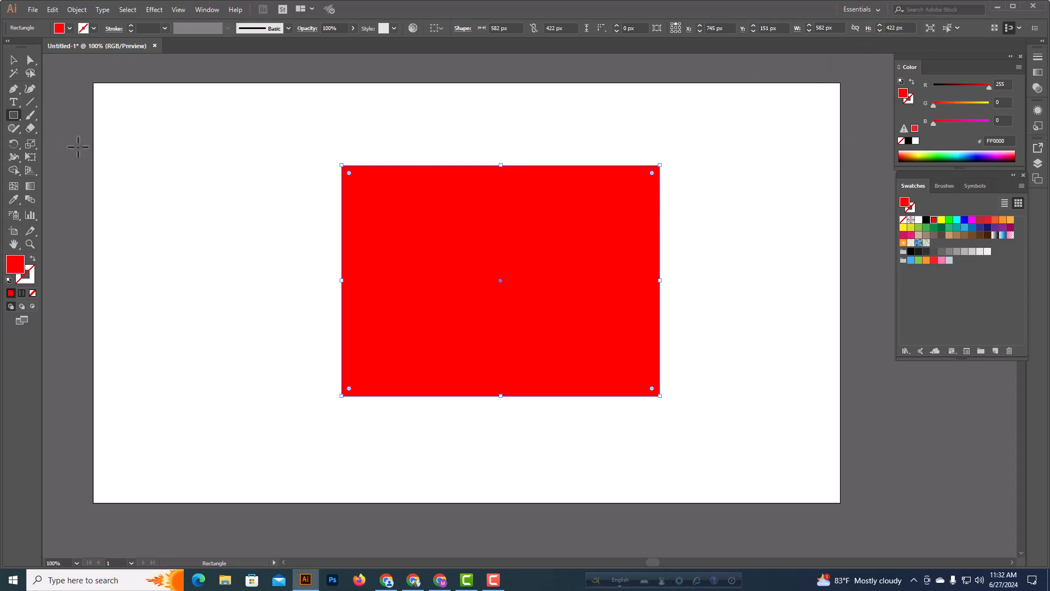
pyautogui.click(14, 60)
pyautogui.press('Delete')
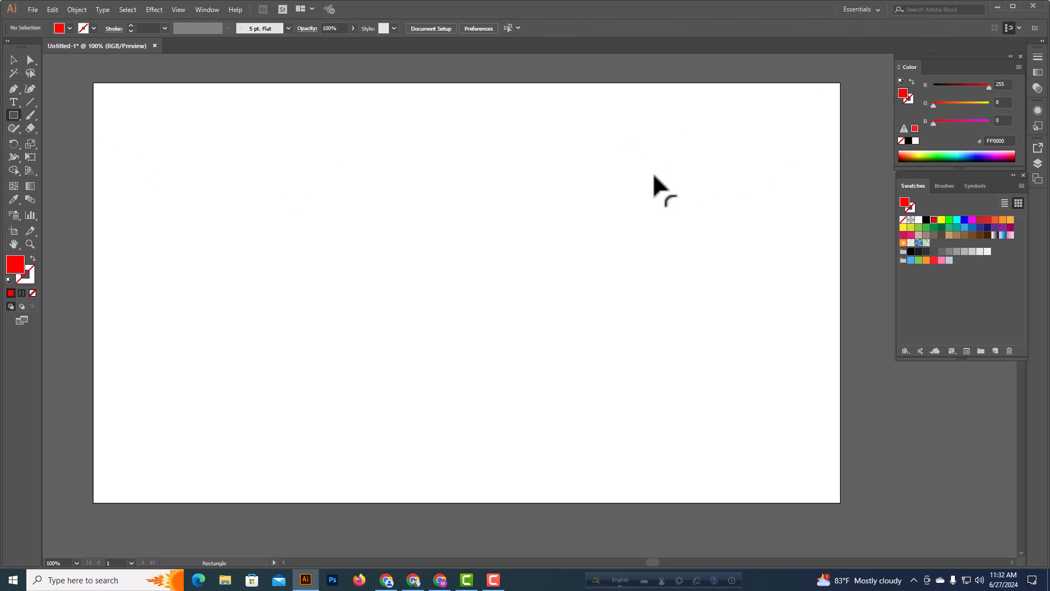
# Set the Select Similar Objects criterion to Stroke Color and return it to All.
pyautogui.click(518, 27)
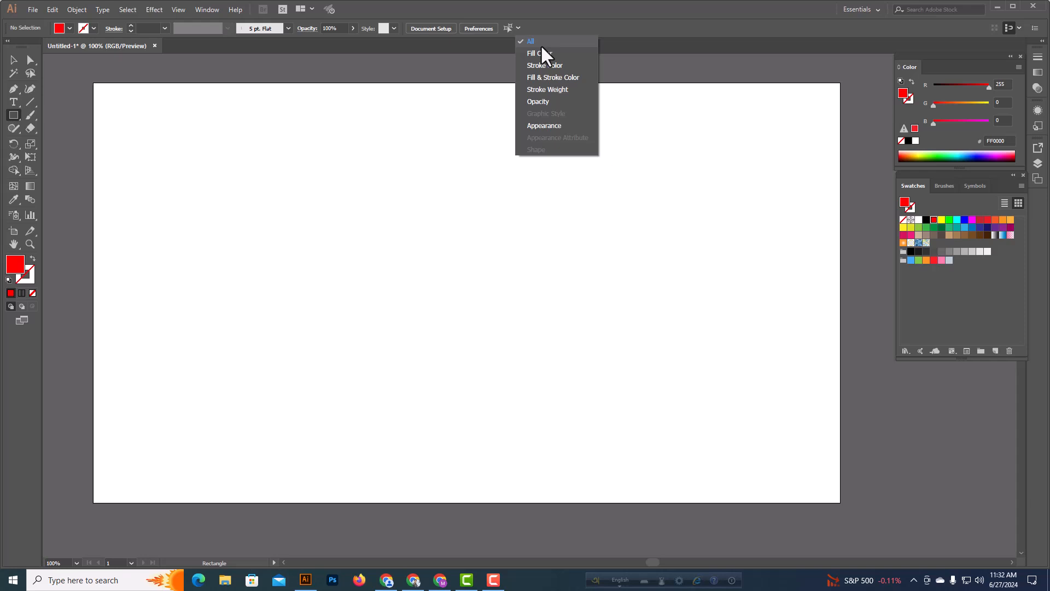
pyautogui.click(514, 26)
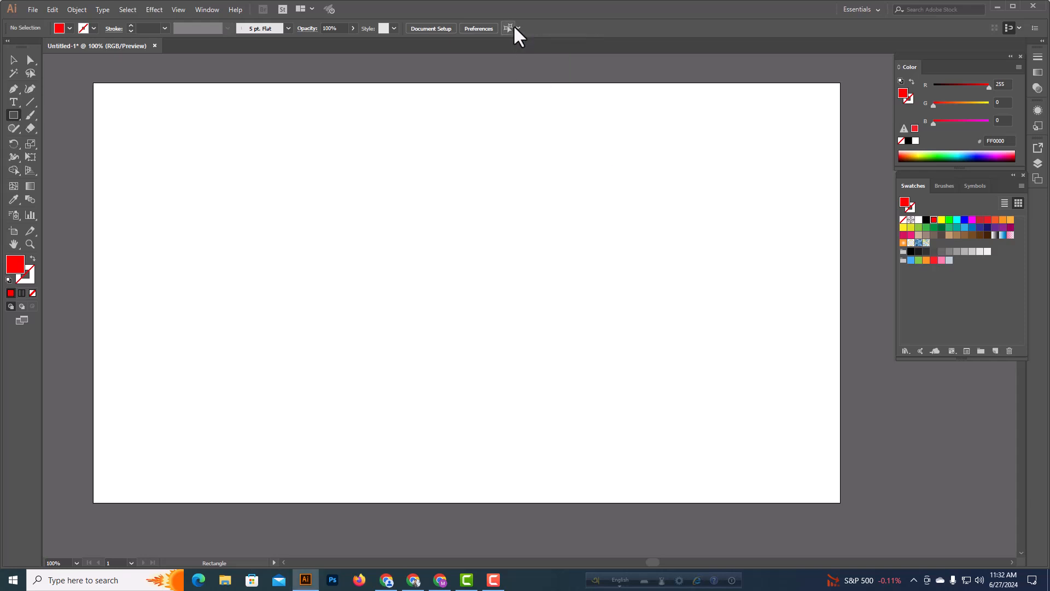
pyautogui.click(516, 26)
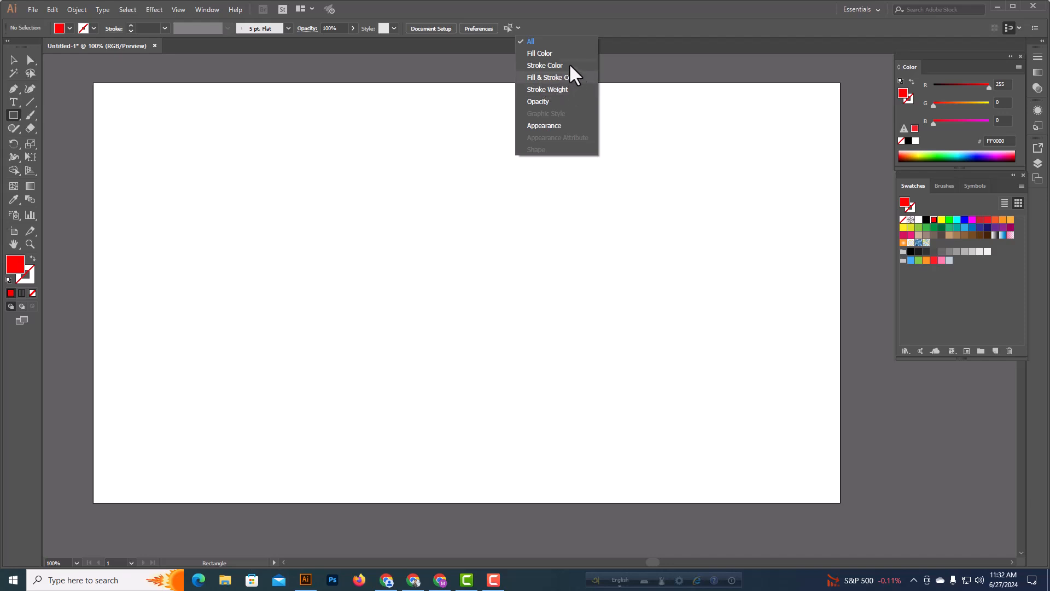
pyautogui.click(556, 64)
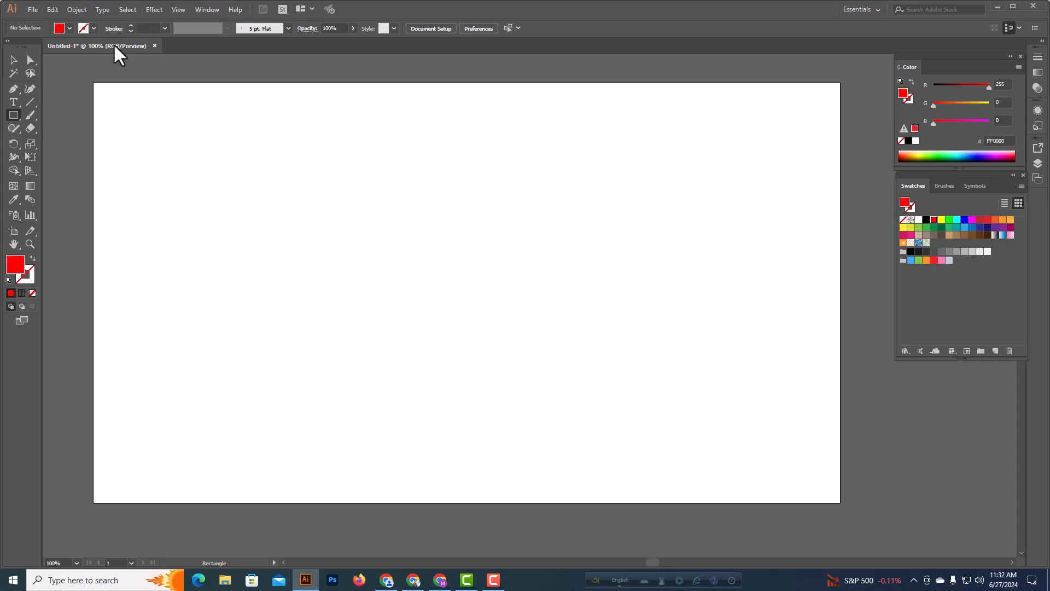
pyautogui.click(517, 26)
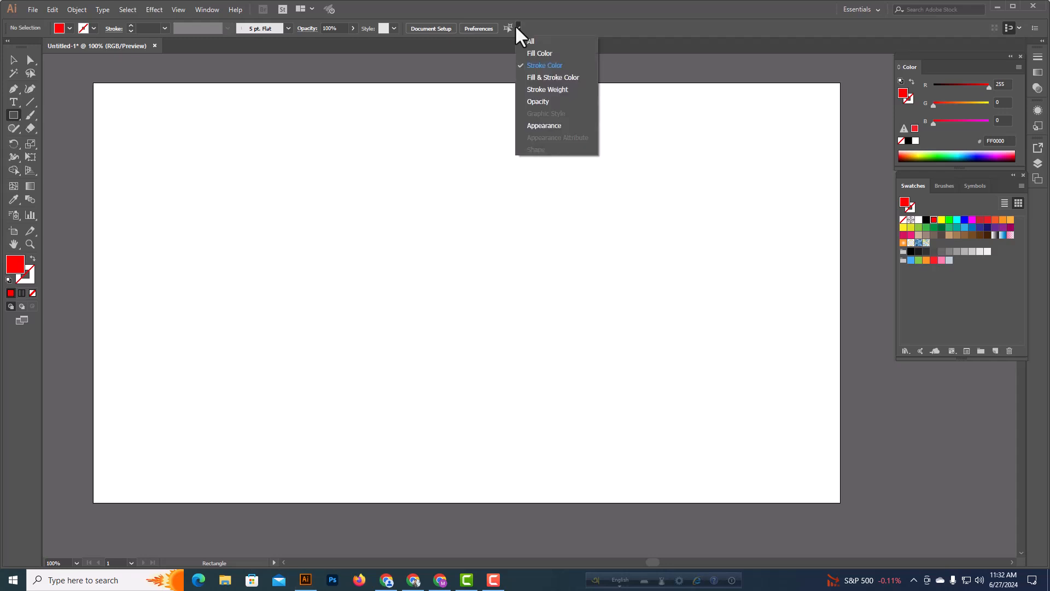
pyautogui.click(542, 42)
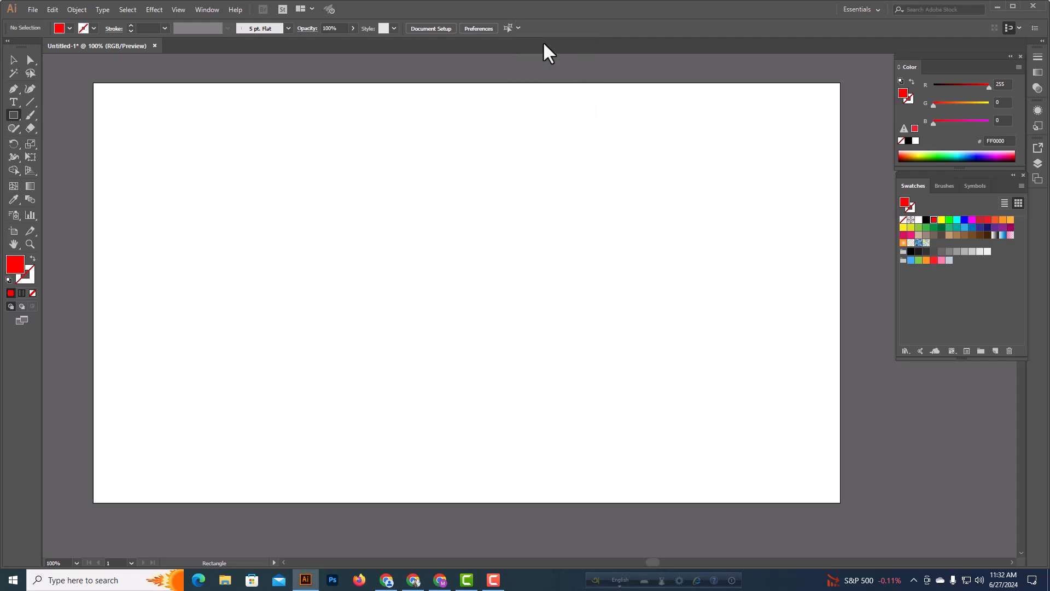